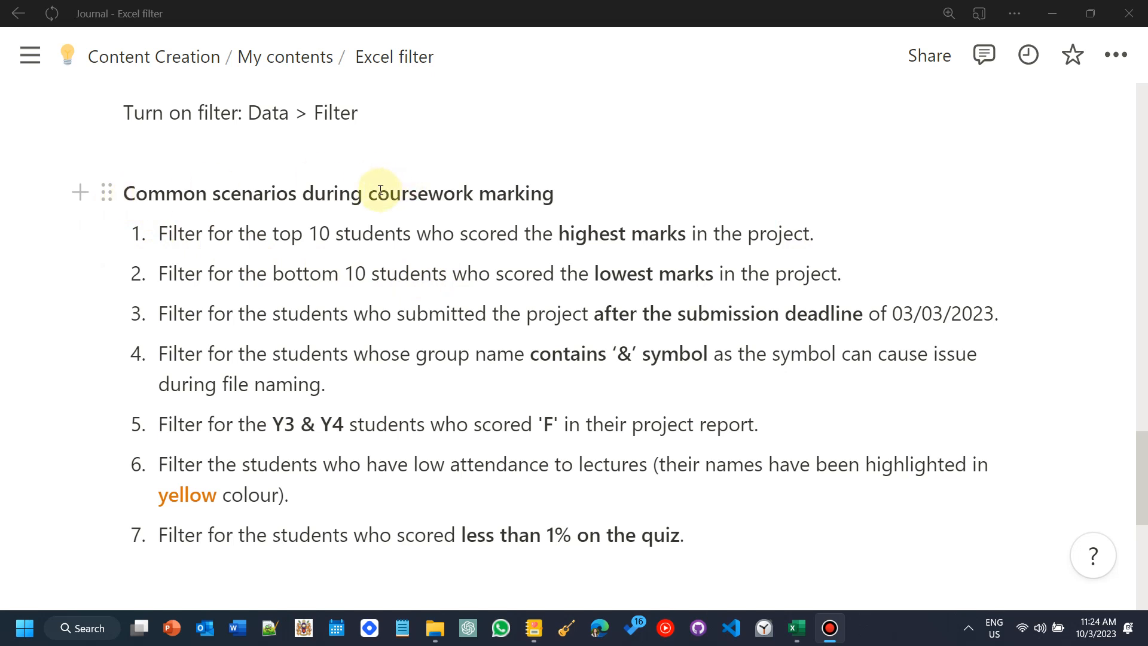
Step: Review the list of common coursework-marking filter scenarios in the notes page
{"action": "left_click_drag", "start_coordinate": [159, 235], "coordinate": [291, 235]}
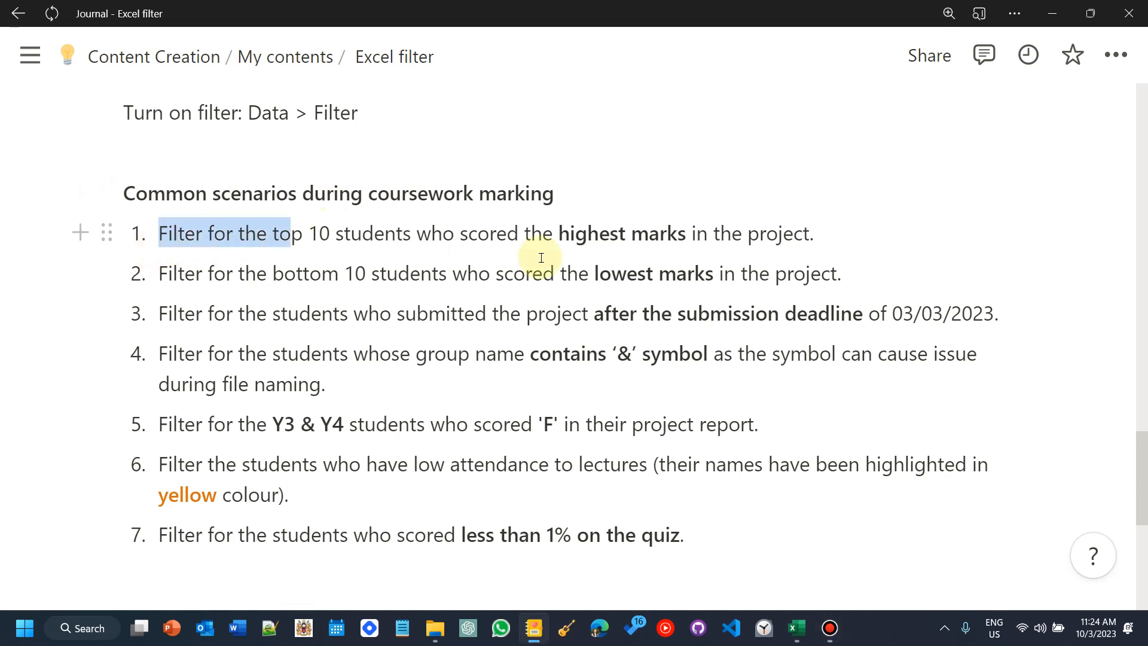
{"action": "left_click_drag", "start_coordinate": [541, 258], "coordinate": [765, 235]}
{"action": "left_click_drag", "start_coordinate": [266, 276], "coordinate": [459, 280]}
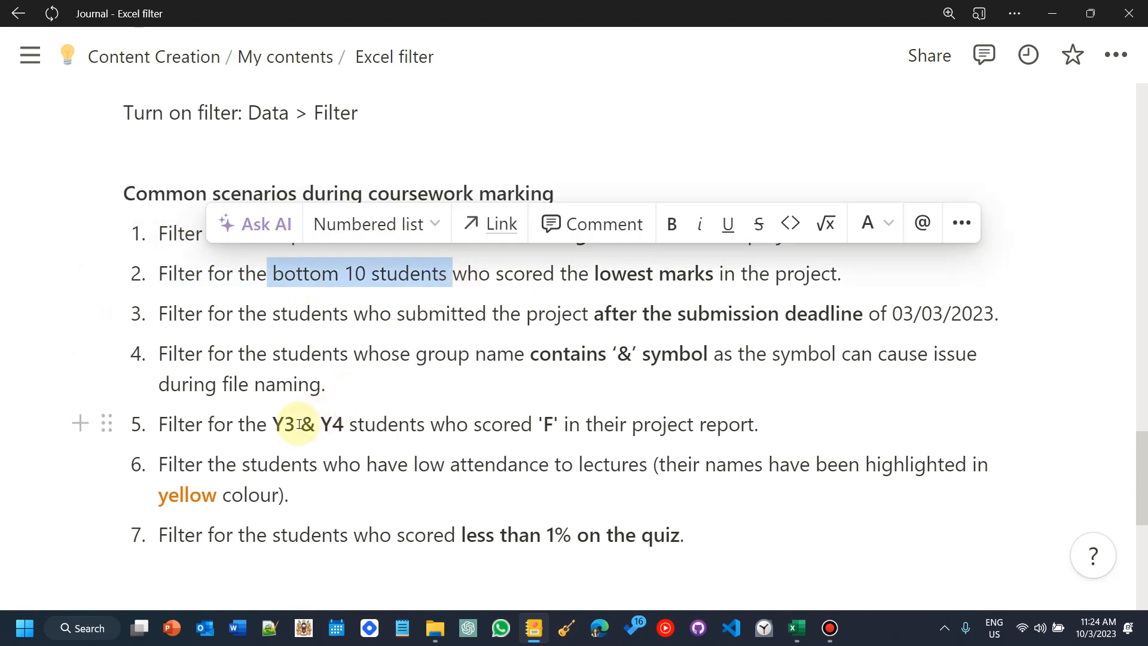
{"action": "left_click_drag", "start_coordinate": [510, 424], "coordinate": [736, 425]}
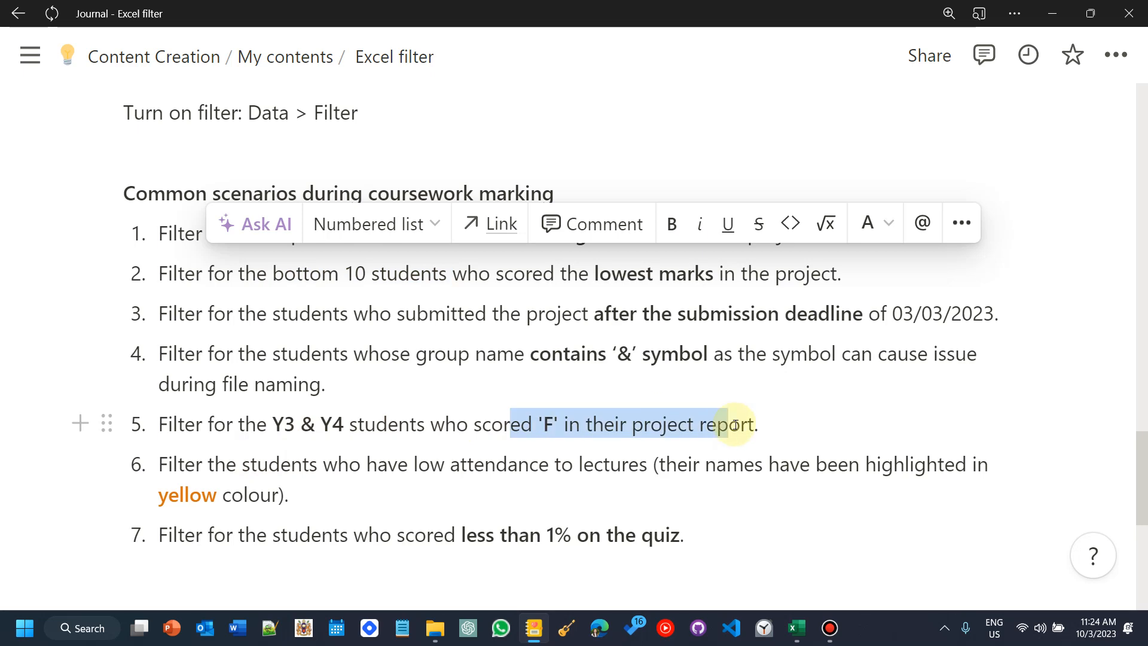
{"action": "left_click", "coordinate": [760, 534]}
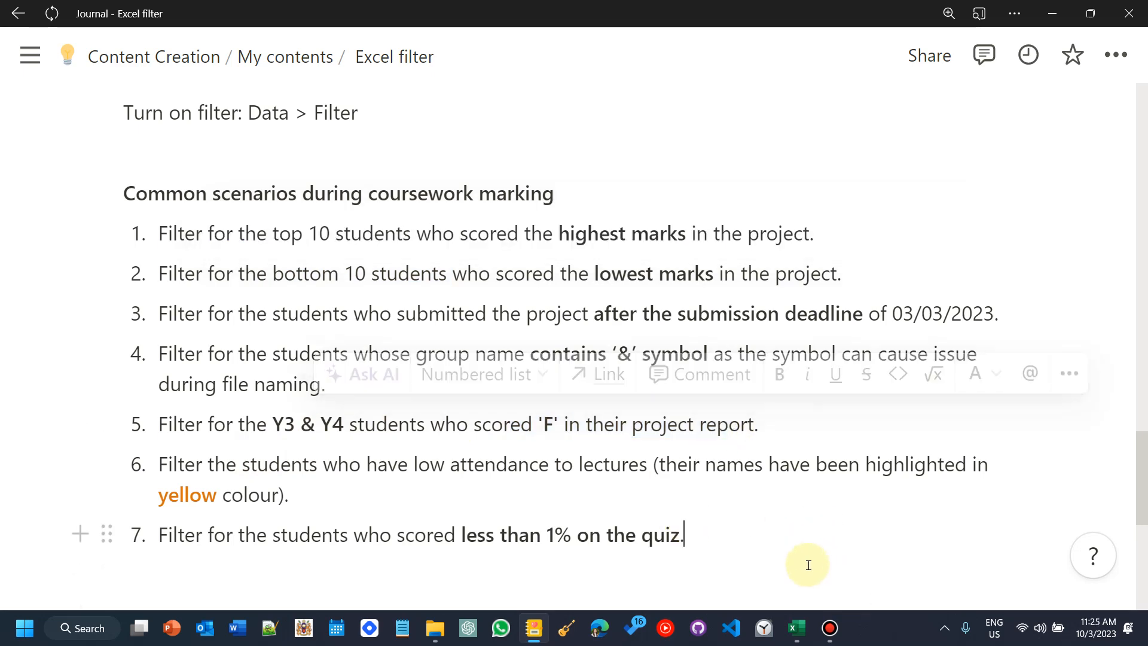
Step: Switch to Excel and browse the student marks table from top to bottom
{"action": "left_click", "coordinate": [804, 633]}
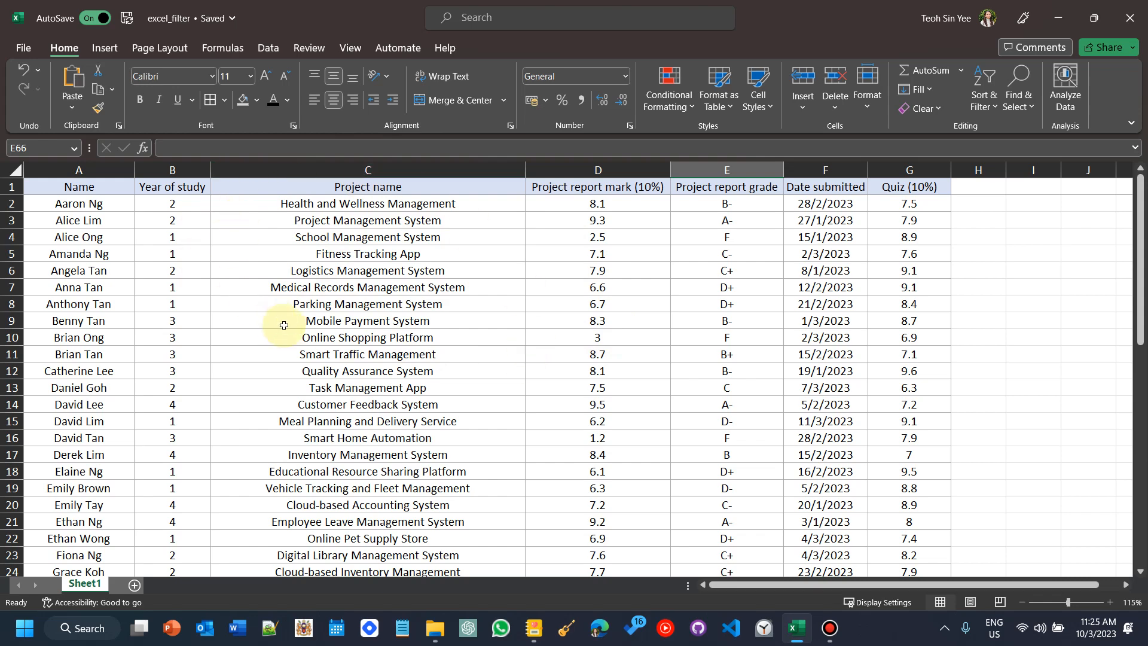
{"action": "scroll", "coordinate": [335, 314], "scroll_direction": "down", "scroll_amount": 12}
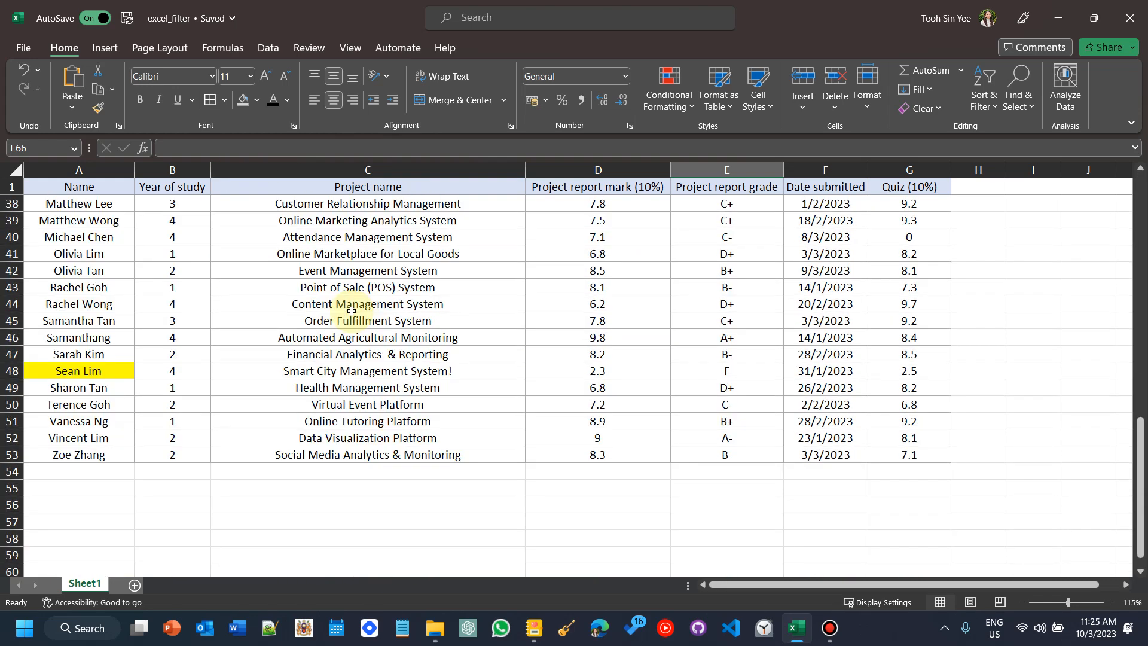
{"action": "scroll", "coordinate": [358, 305], "scroll_direction": "up", "scroll_amount": 12}
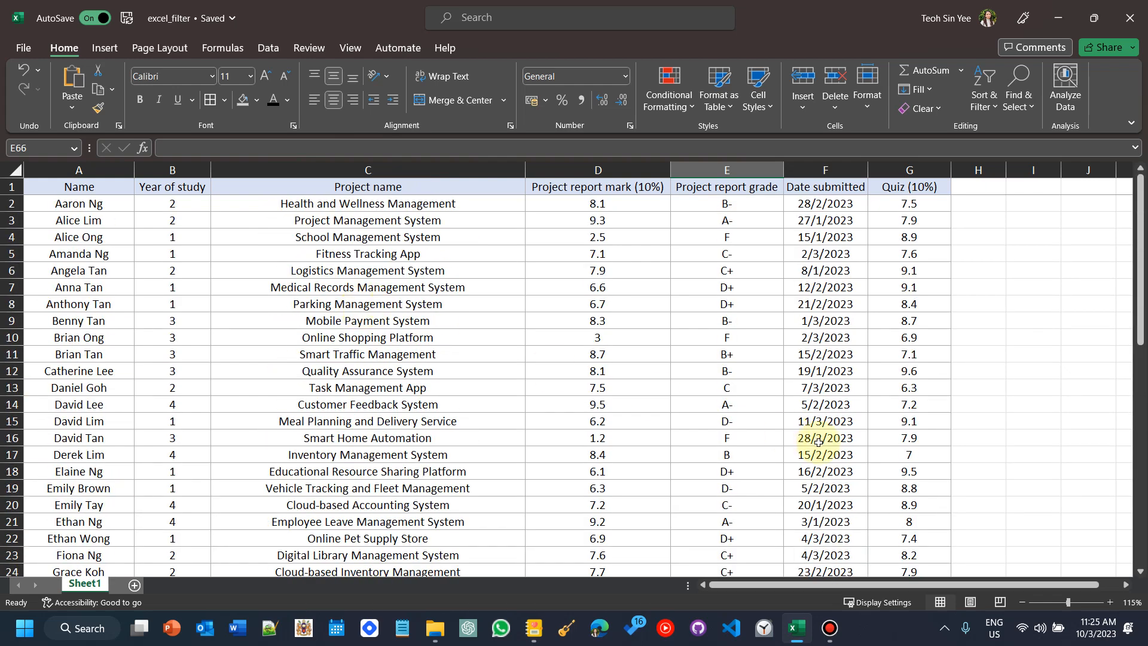
Step: Turn on filters for the student table's header row
{"action": "left_click", "coordinate": [65, 190]}
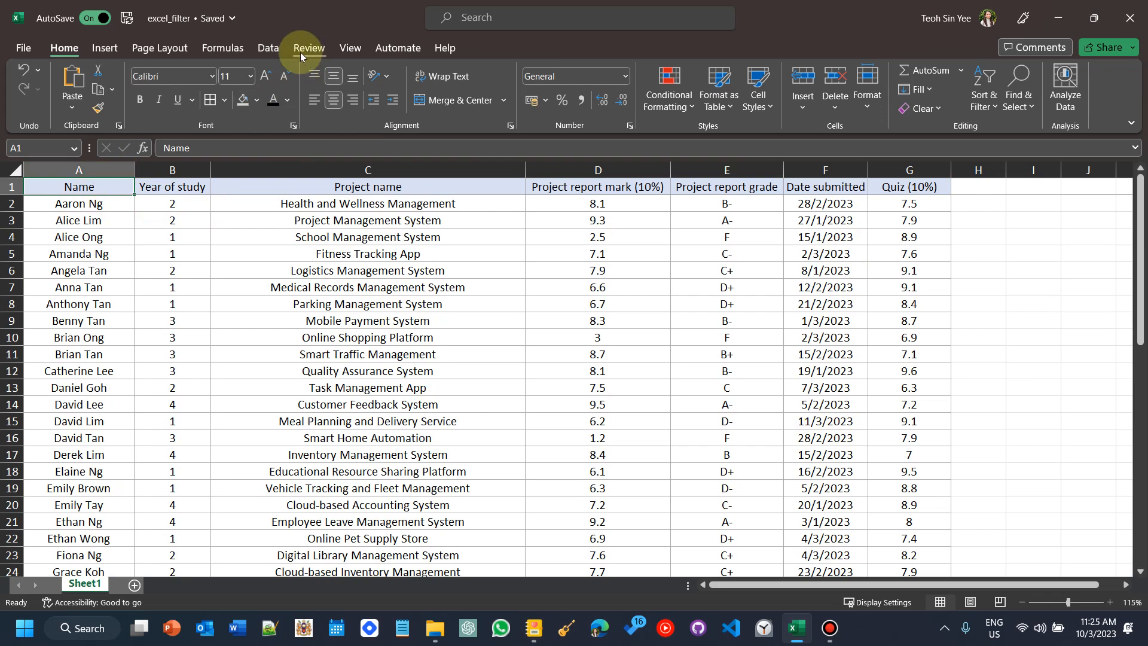
{"action": "left_click", "coordinate": [278, 45]}
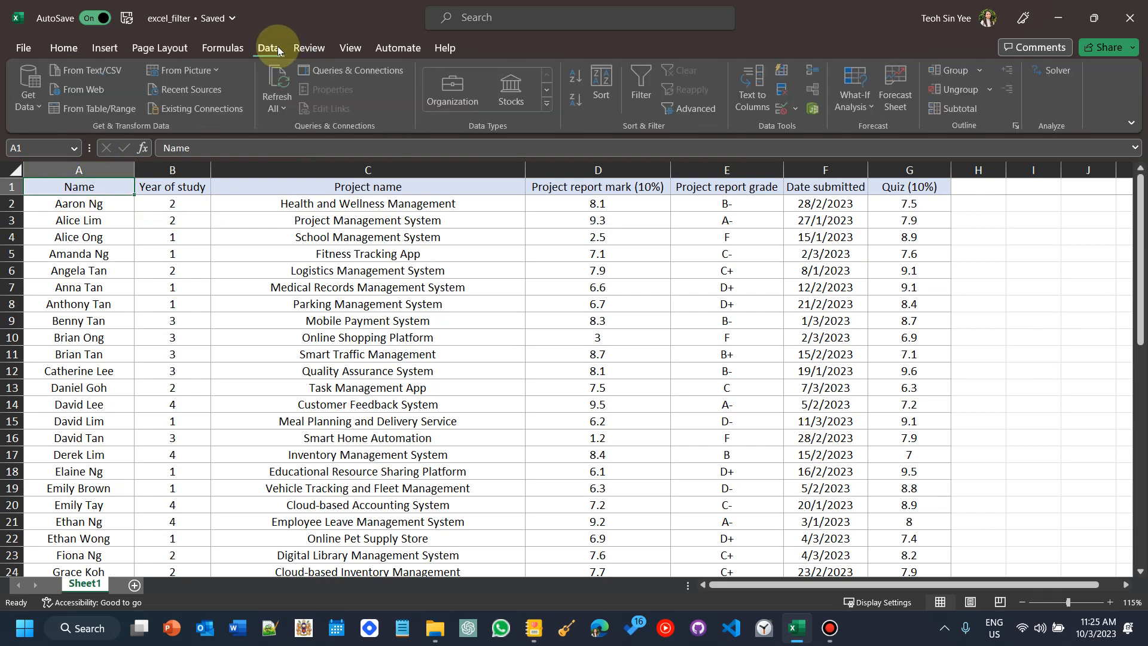
{"action": "left_click", "coordinate": [637, 82]}
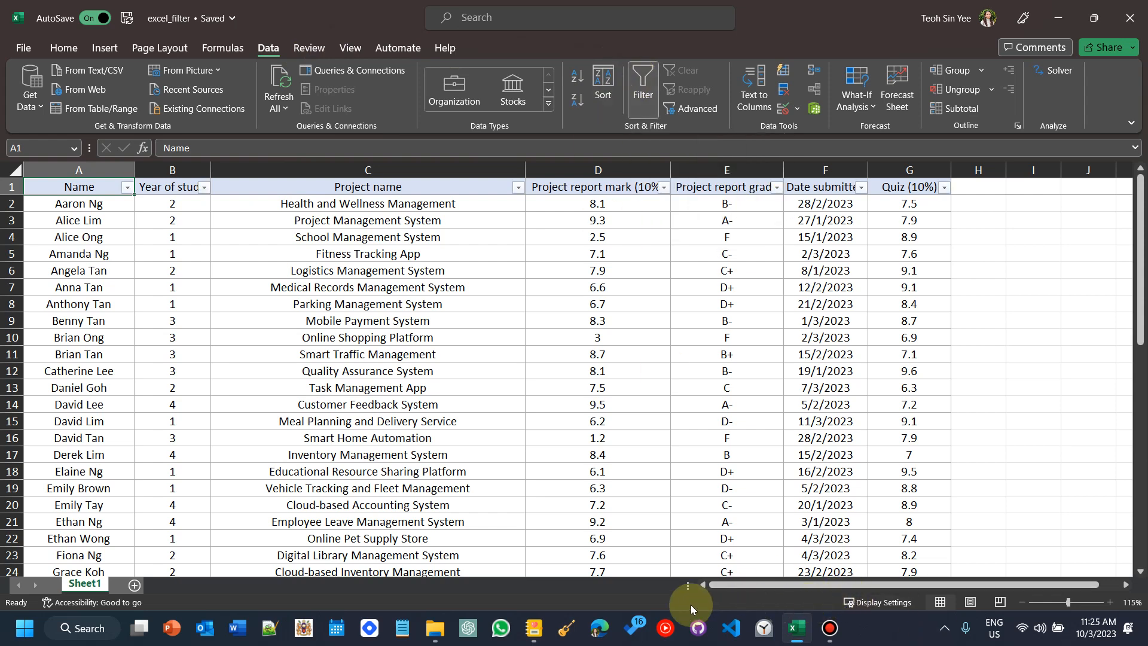
{"action": "left_click", "coordinate": [532, 625]}
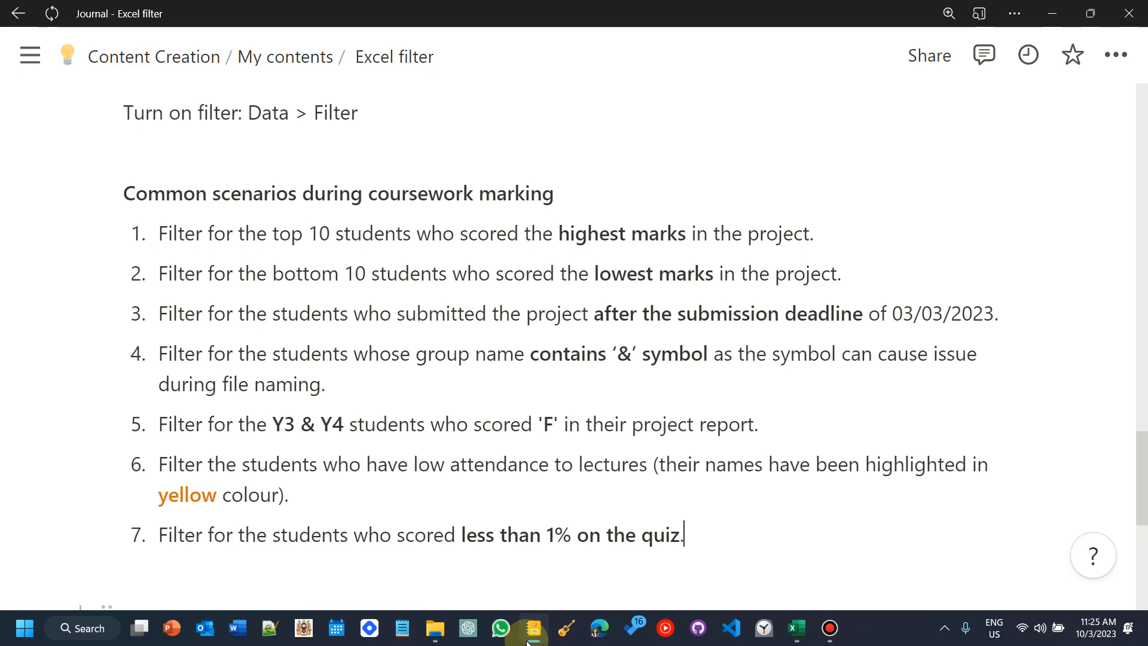
{"action": "left_click", "coordinate": [530, 635]}
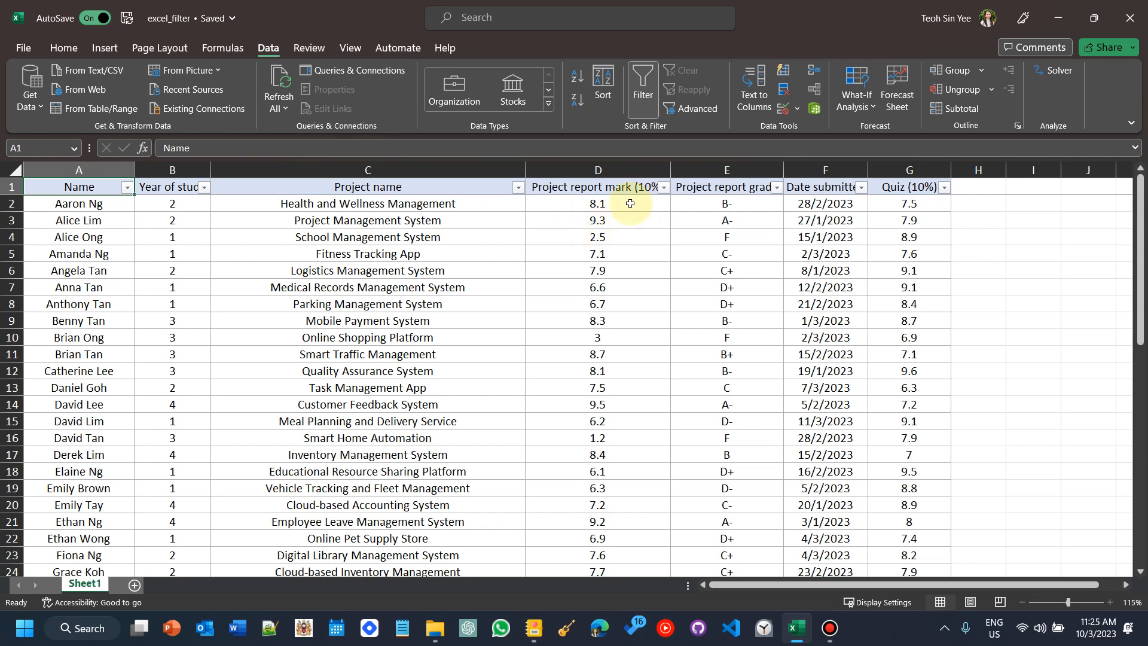
Step: Filter the Project report mark (10%) column to show the top 10 items
{"action": "left_click", "coordinate": [662, 189]}
{"action": "left_click", "coordinate": [662, 189]}
{"action": "left_click", "coordinate": [612, 194]}
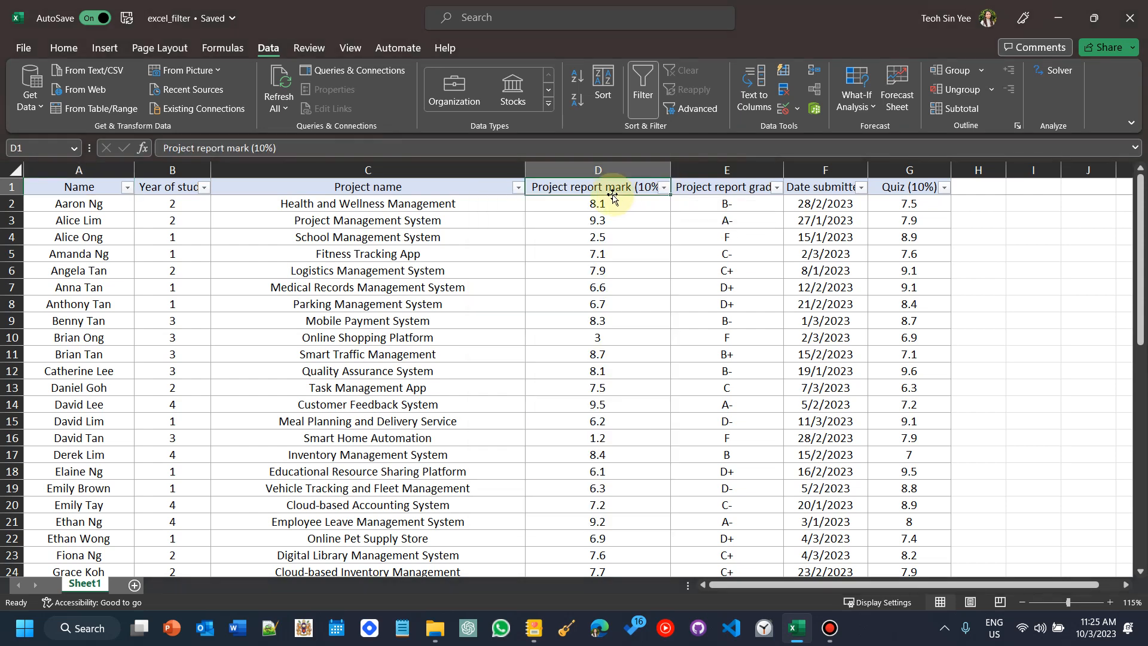
{"action": "left_click", "coordinate": [661, 188]}
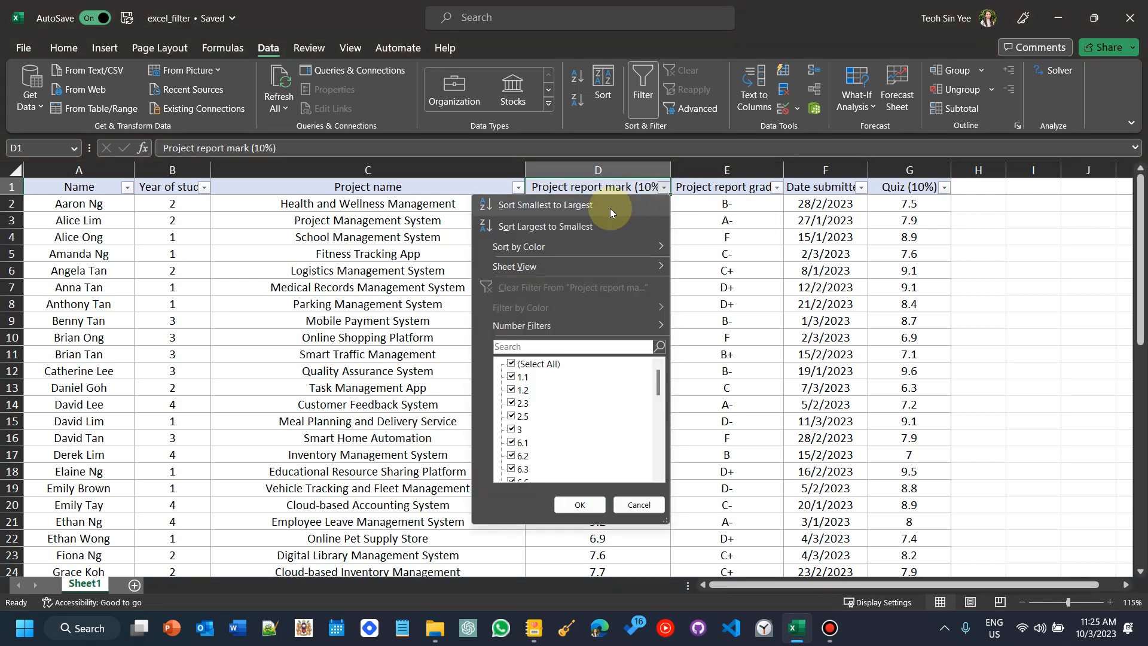
{"action": "mouse_move", "coordinate": [548, 333]}
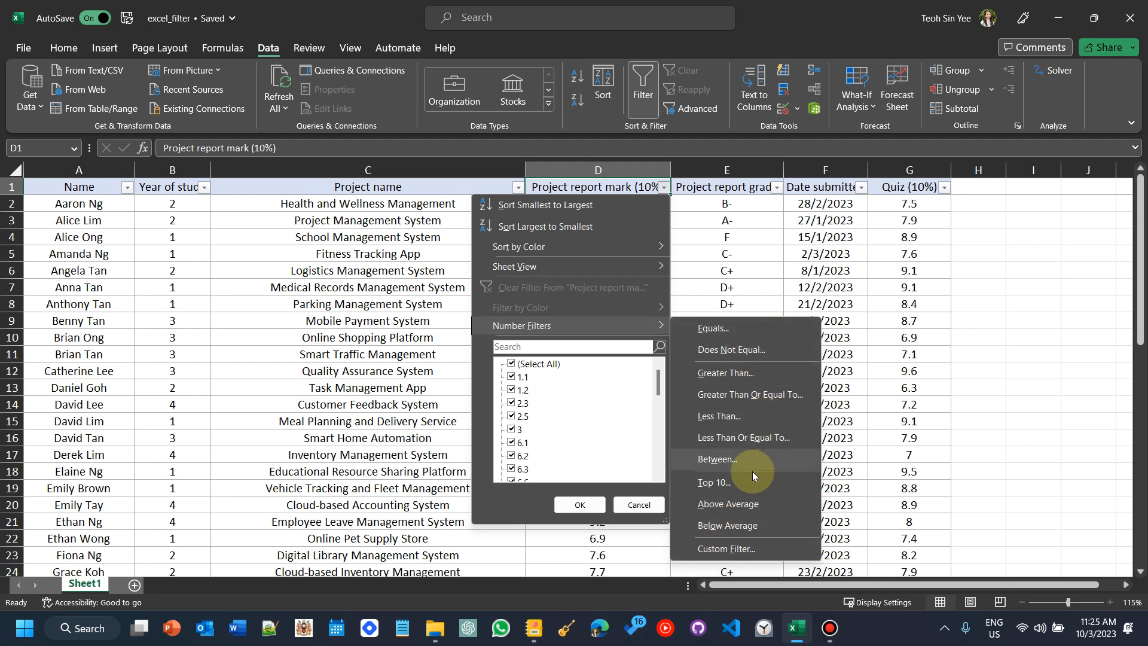
{"action": "left_click", "coordinate": [726, 483]}
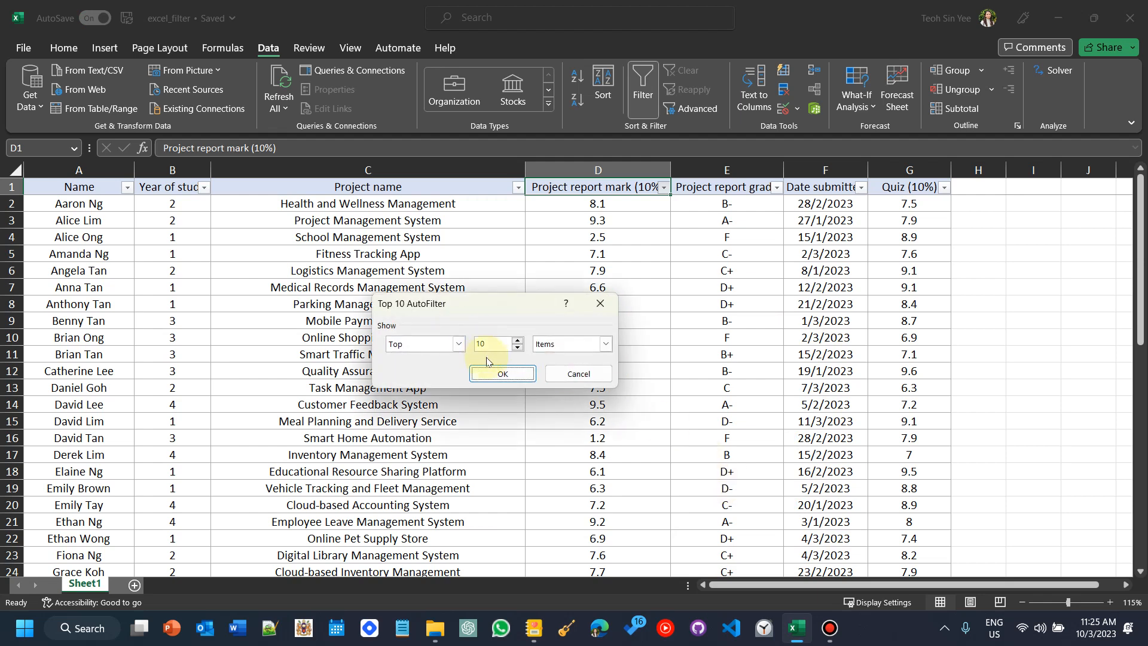
{"action": "left_click", "coordinate": [492, 375]}
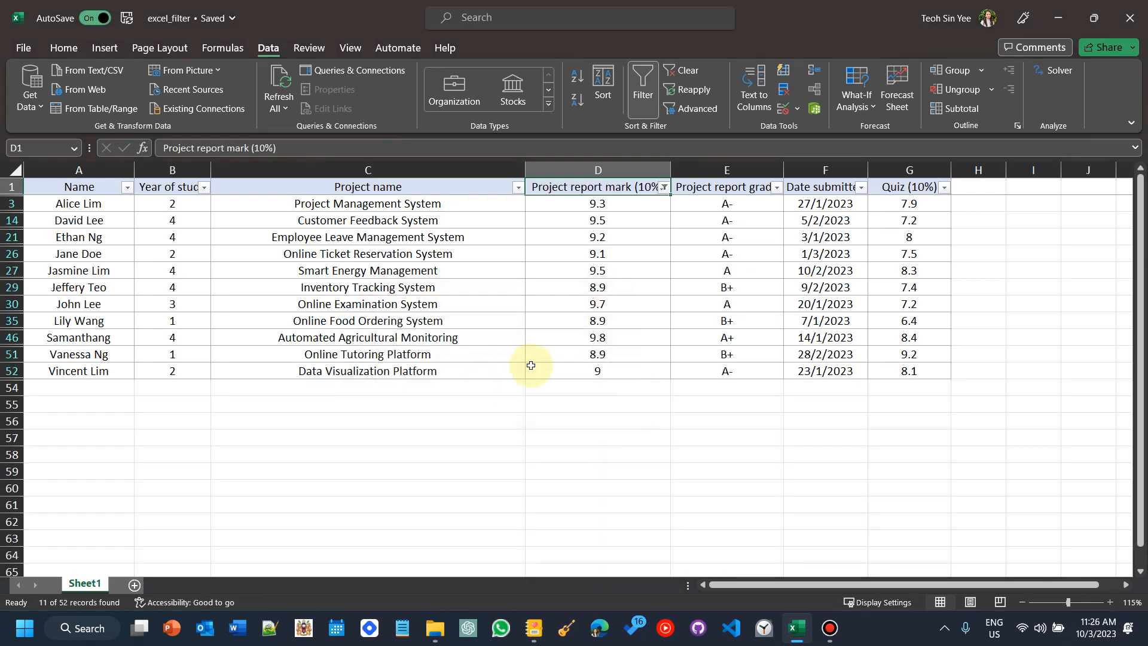
Step: Select the filtered project report marks to inspect them
{"action": "left_click_drag", "start_coordinate": [549, 376], "coordinate": [559, 355]}
{"action": "left_click_drag", "start_coordinate": [574, 286], "coordinate": [588, 211]}
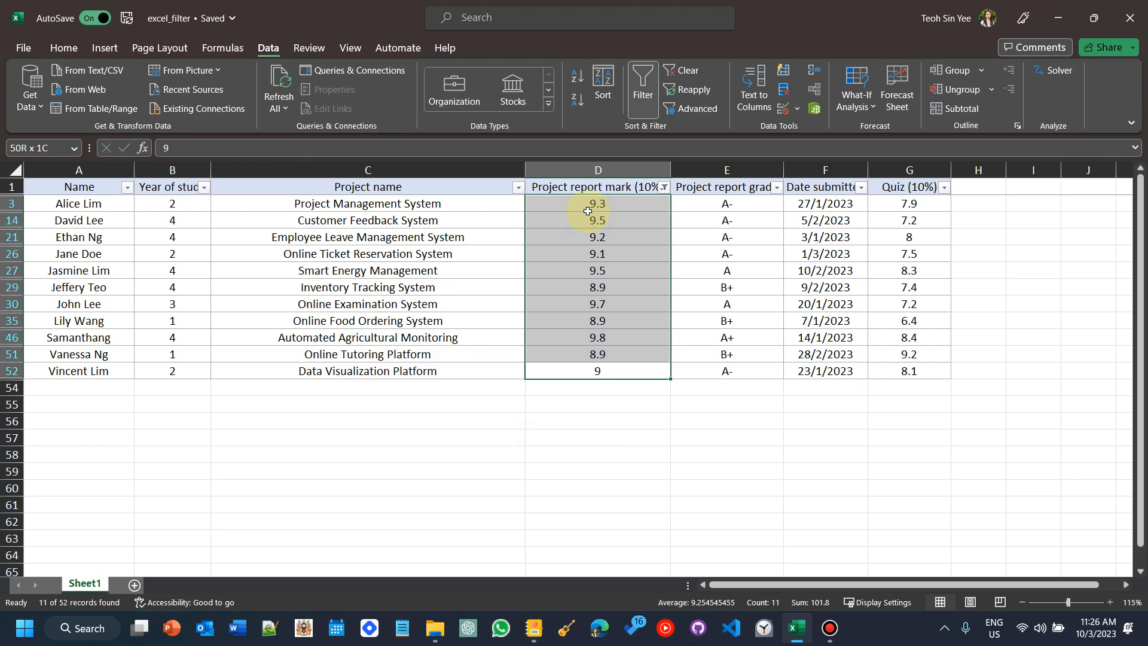
{"action": "left_click_drag", "start_coordinate": [587, 211], "coordinate": [589, 208]}
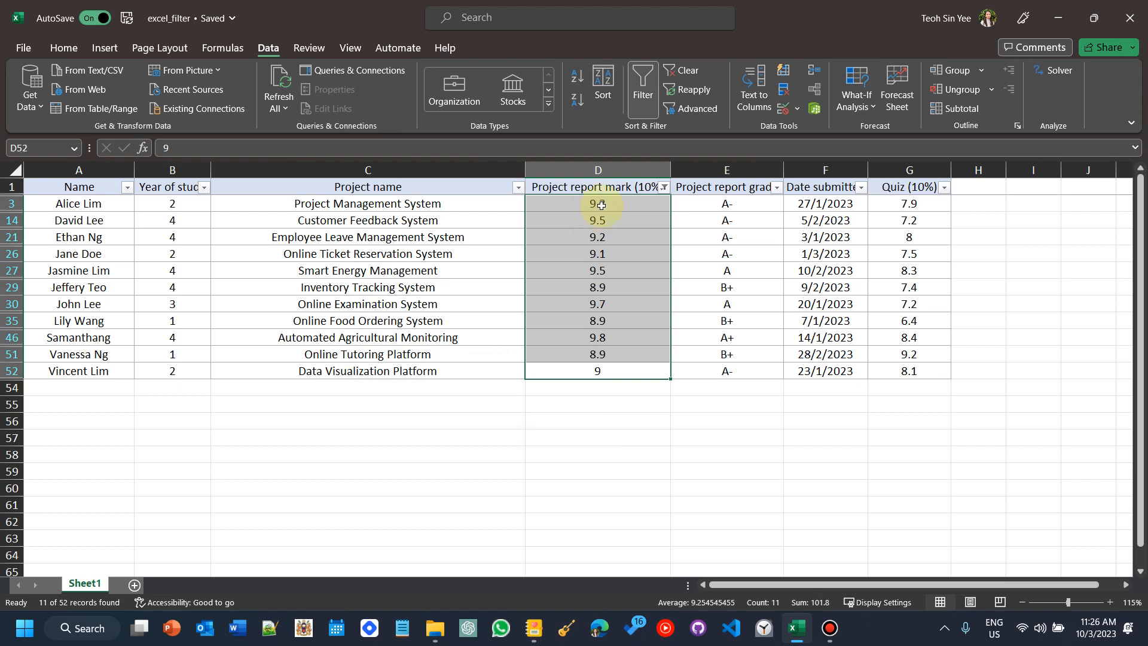
Step: Change the project report mark filter to show the bottom 10 items, and select the filtered marks
{"action": "left_click", "coordinate": [663, 188]}
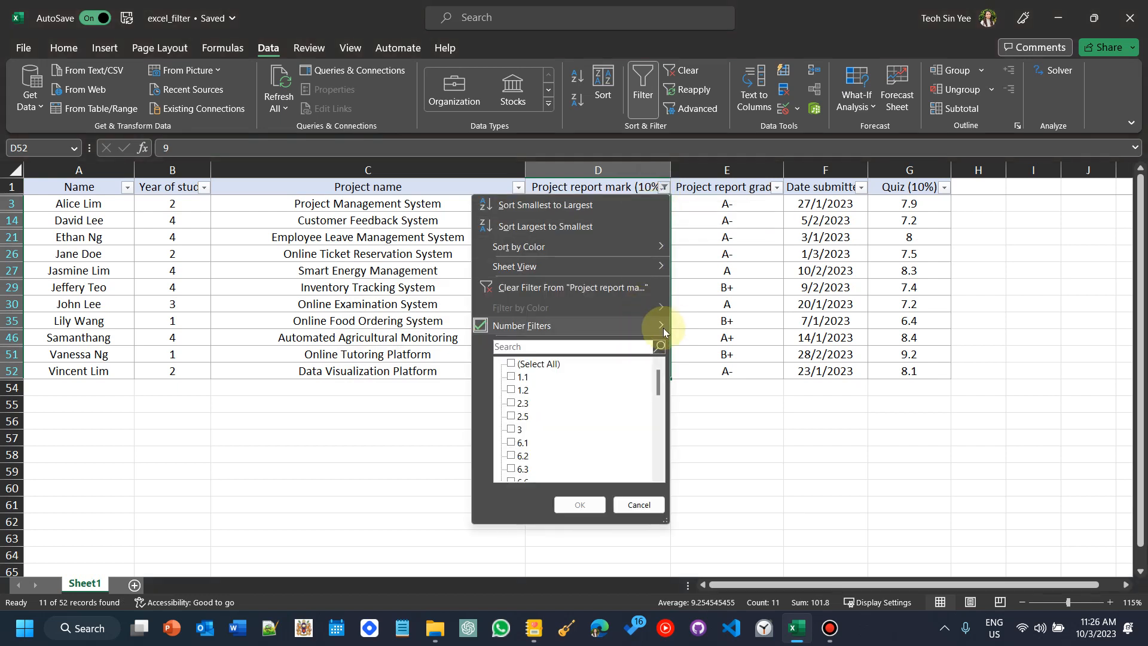
{"action": "mouse_move", "coordinate": [657, 333]}
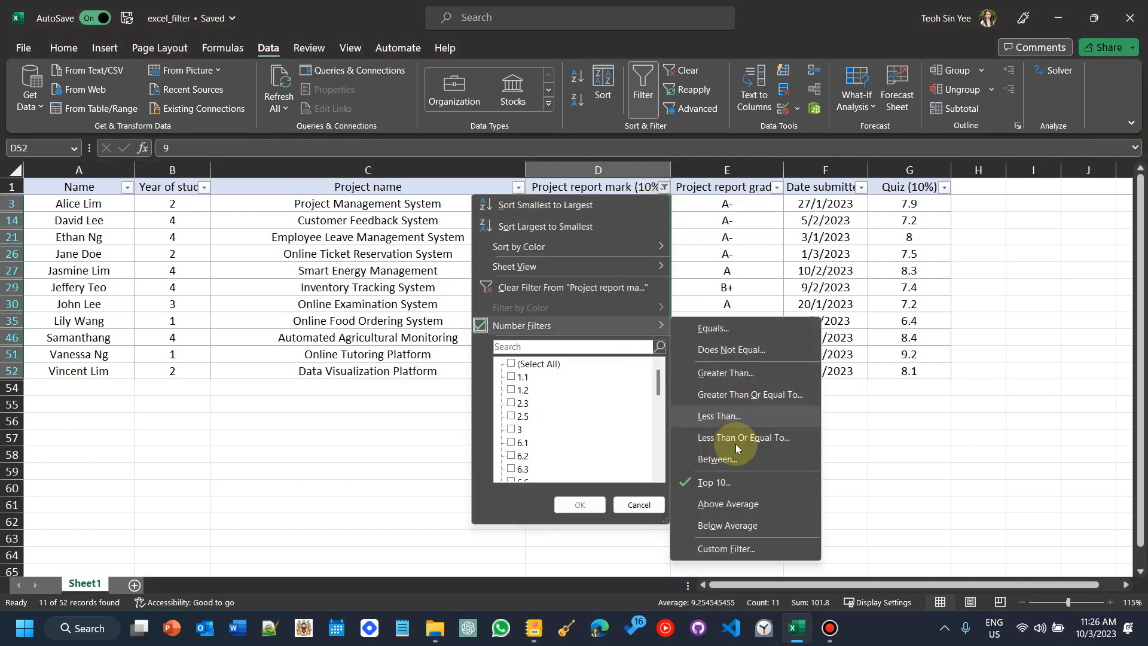
{"action": "left_click", "coordinate": [711, 484]}
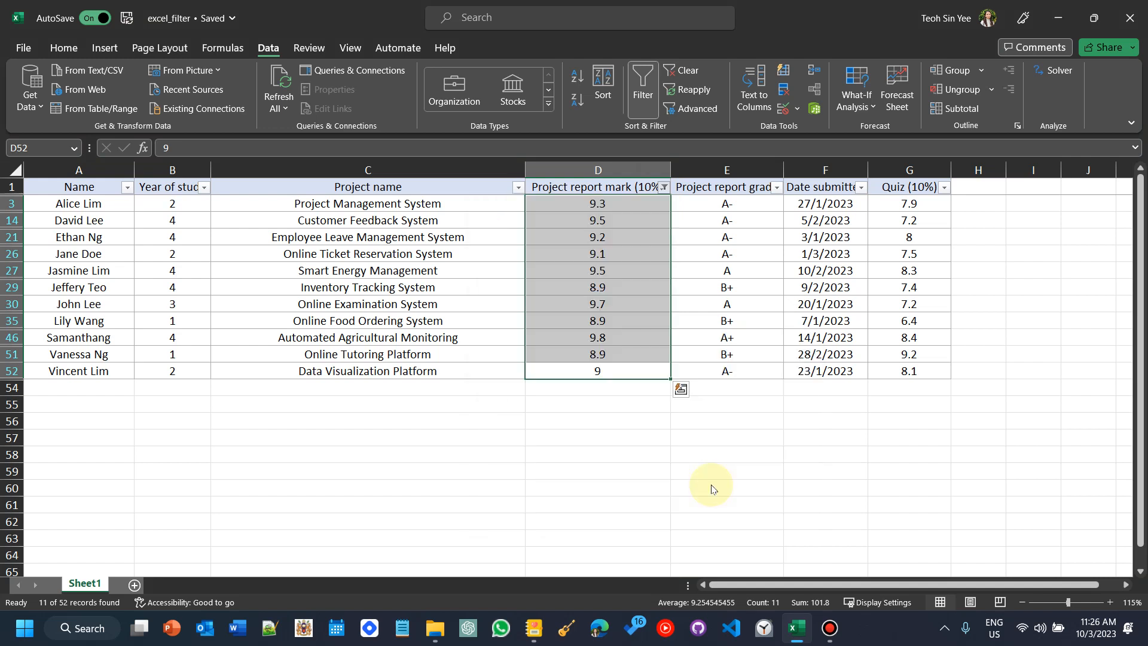
{"action": "left_click", "coordinate": [556, 345]}
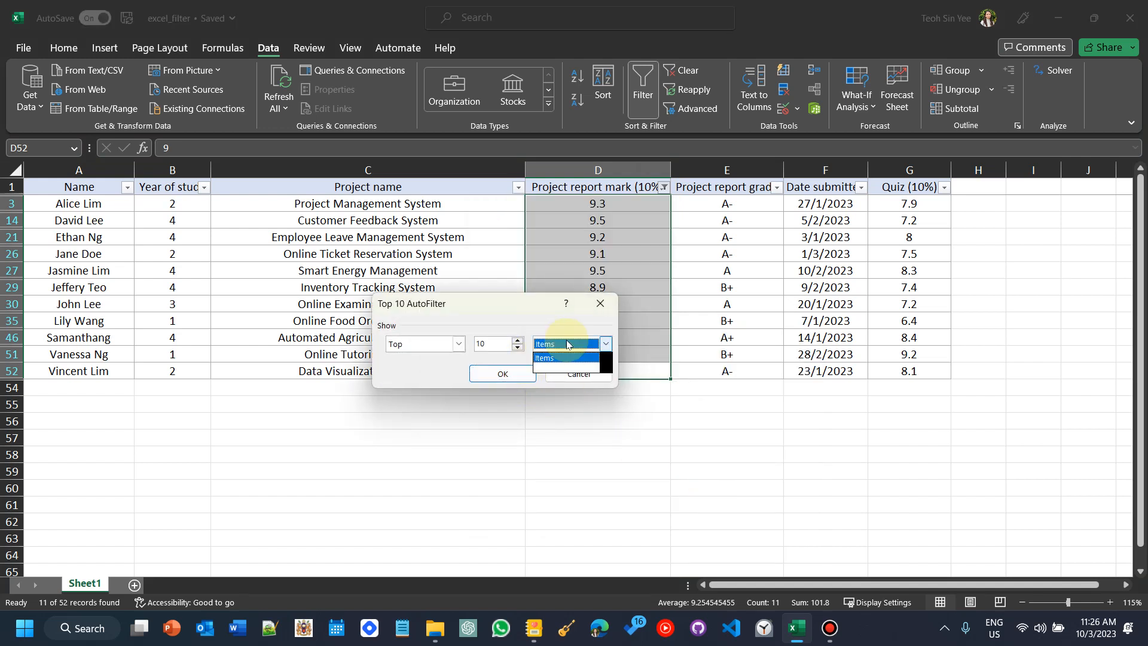
{"action": "left_click", "coordinate": [566, 345]}
{"action": "left_click", "coordinate": [422, 345]}
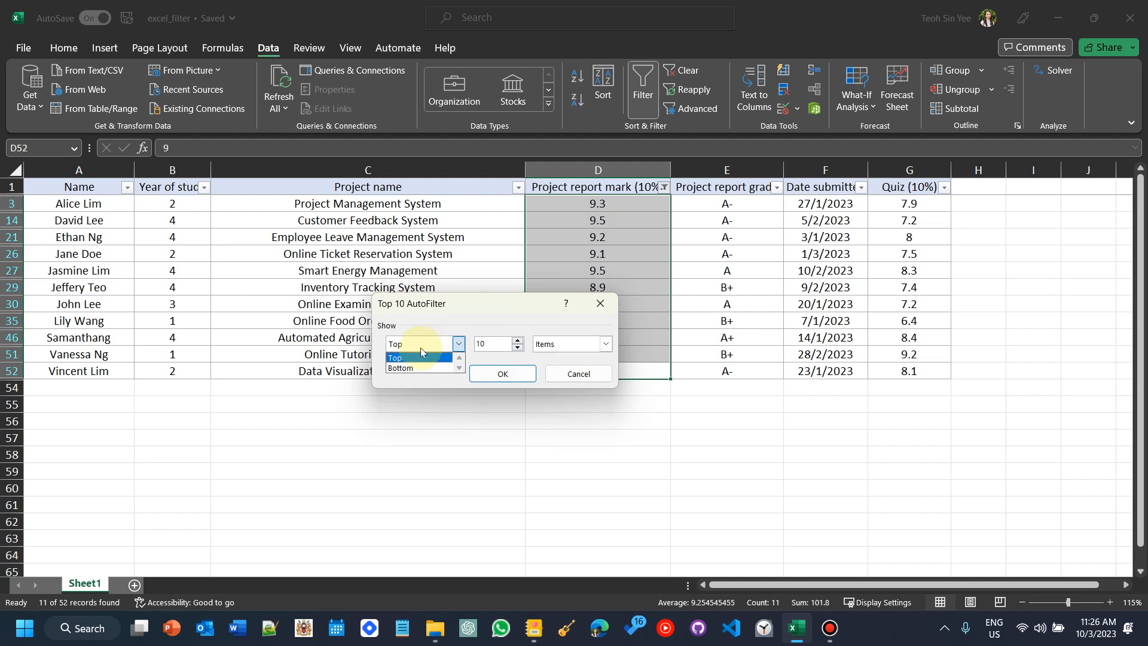
{"action": "left_click", "coordinate": [410, 368]}
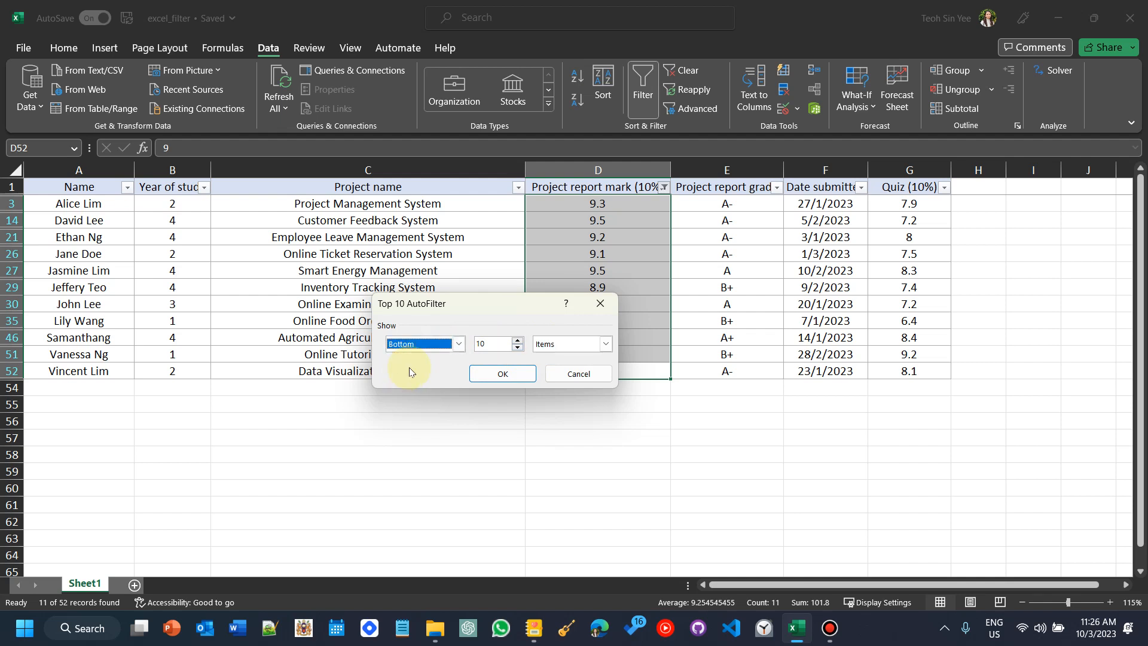
{"action": "left_click", "coordinate": [505, 374]}
{"action": "left_click", "coordinate": [610, 409]}
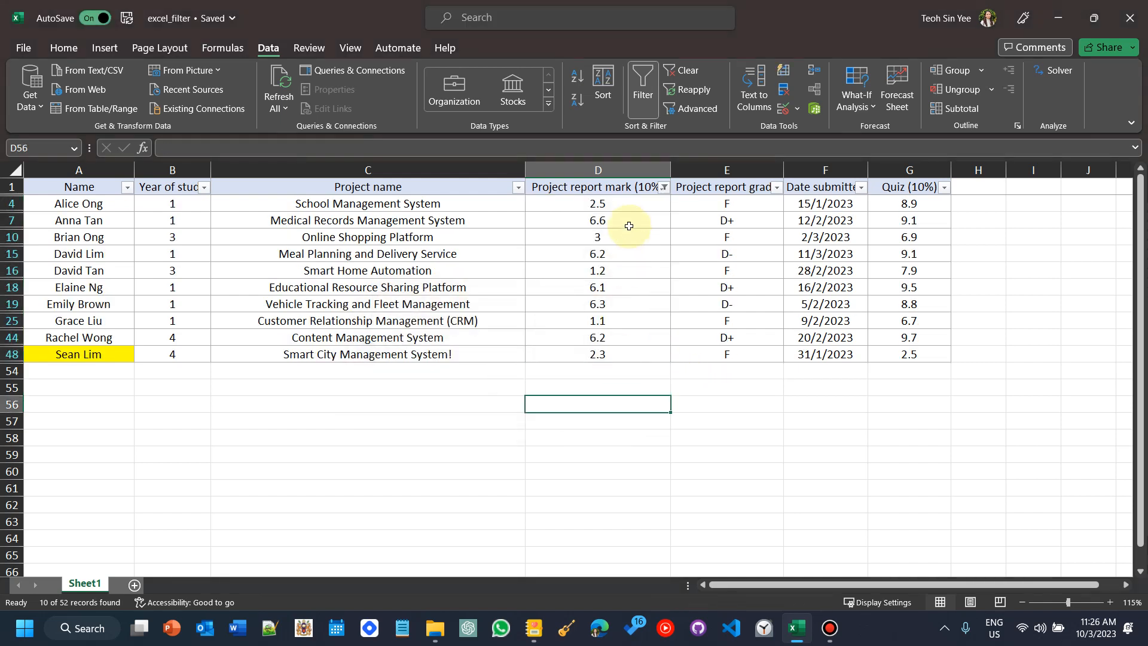
{"action": "left_click_drag", "start_coordinate": [645, 200], "coordinate": [596, 356]}
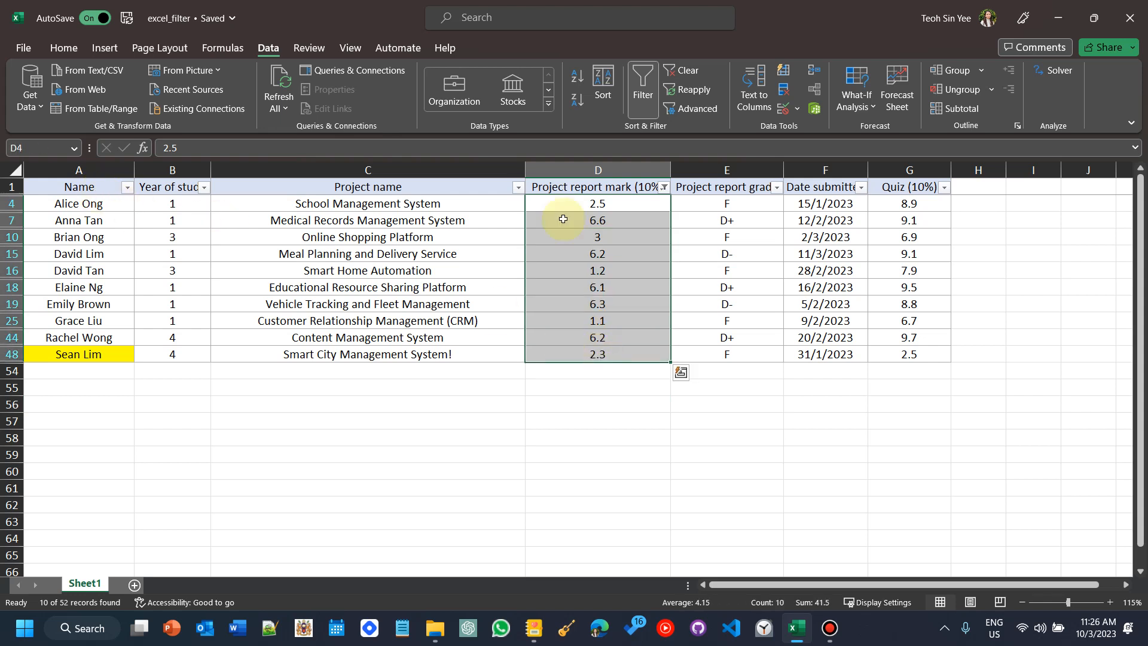
Step: Change the project report mark filter to show the top 5 items
{"action": "left_click", "coordinate": [664, 187]}
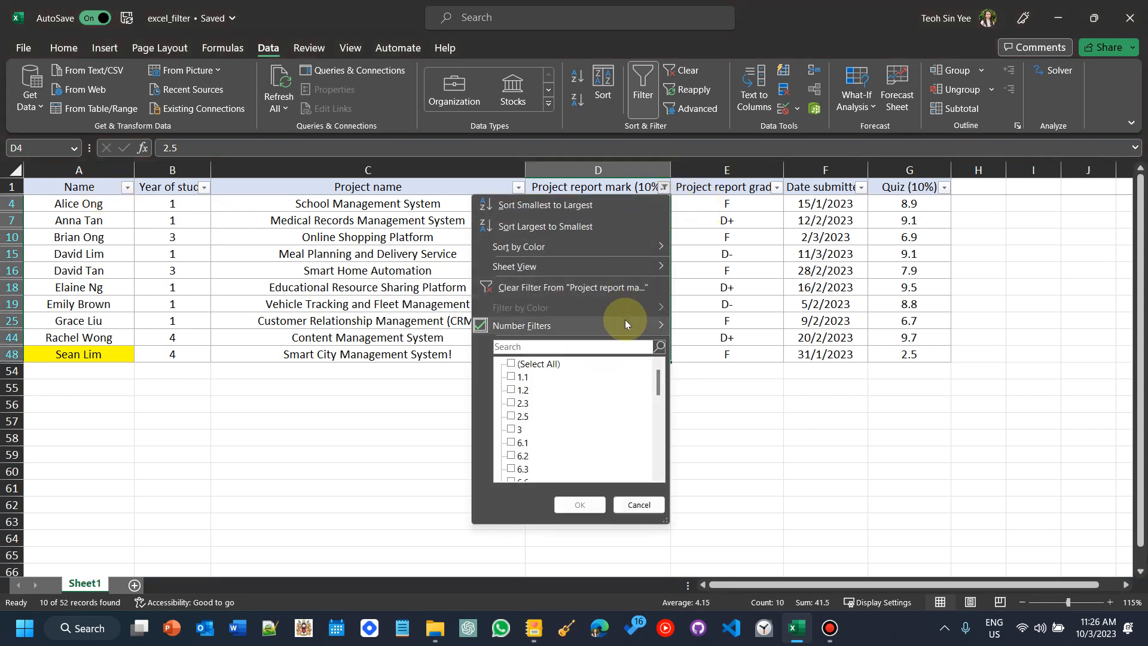
{"action": "mouse_move", "coordinate": [625, 320]}
{"action": "left_click", "coordinate": [805, 486]}
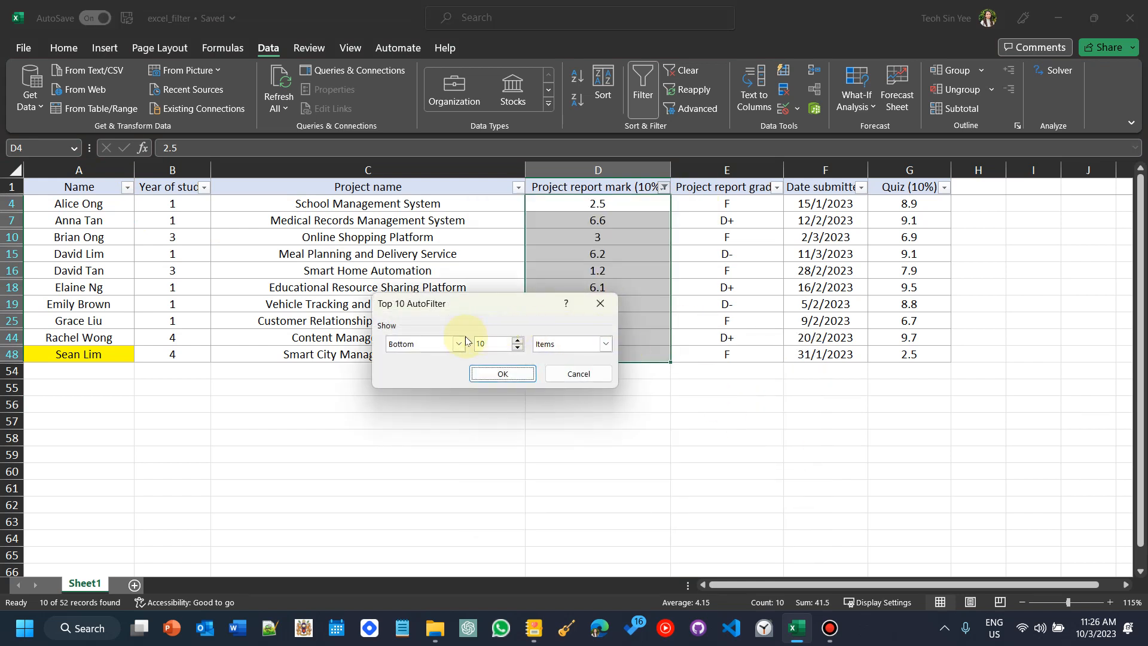
{"action": "left_click", "coordinate": [439, 341]}
{"action": "left_click", "coordinate": [514, 339]}
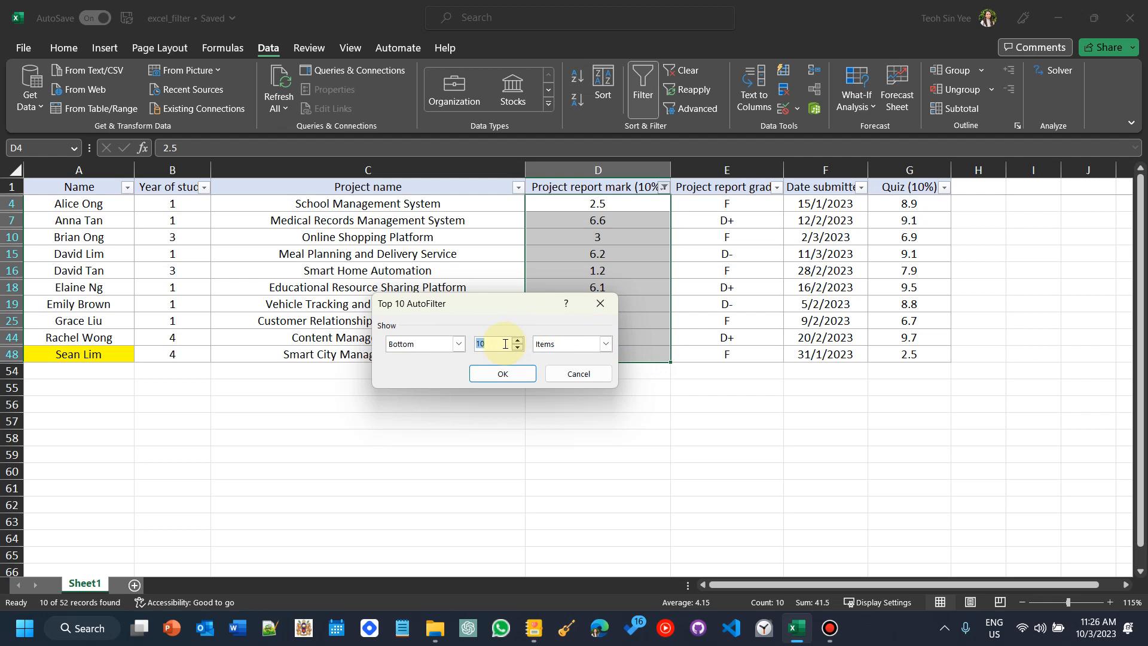
{"action": "type", "text": "5"}
{"action": "left_click", "coordinate": [421, 343]}
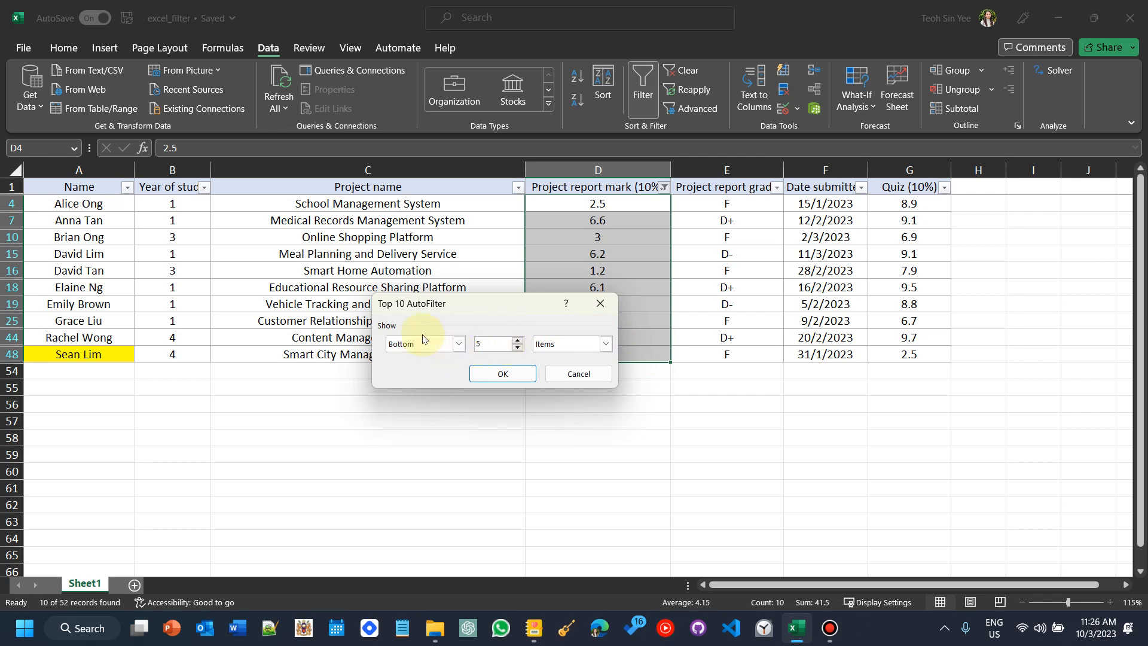
{"action": "left_click", "coordinate": [429, 359]}
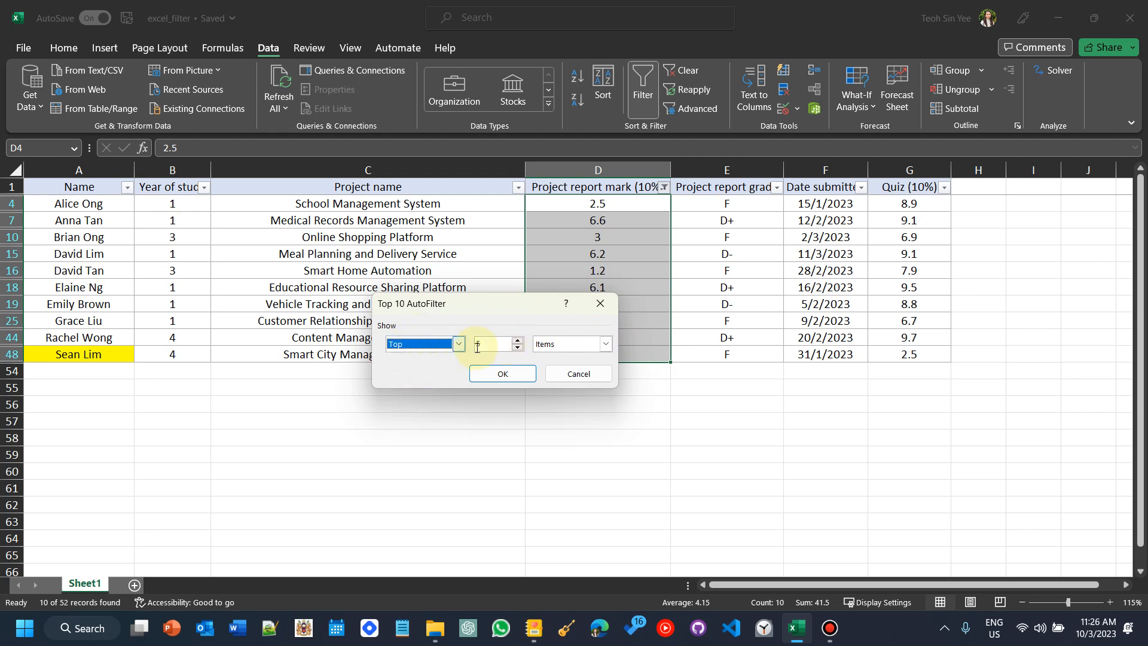
{"action": "left_click", "coordinate": [512, 382]}
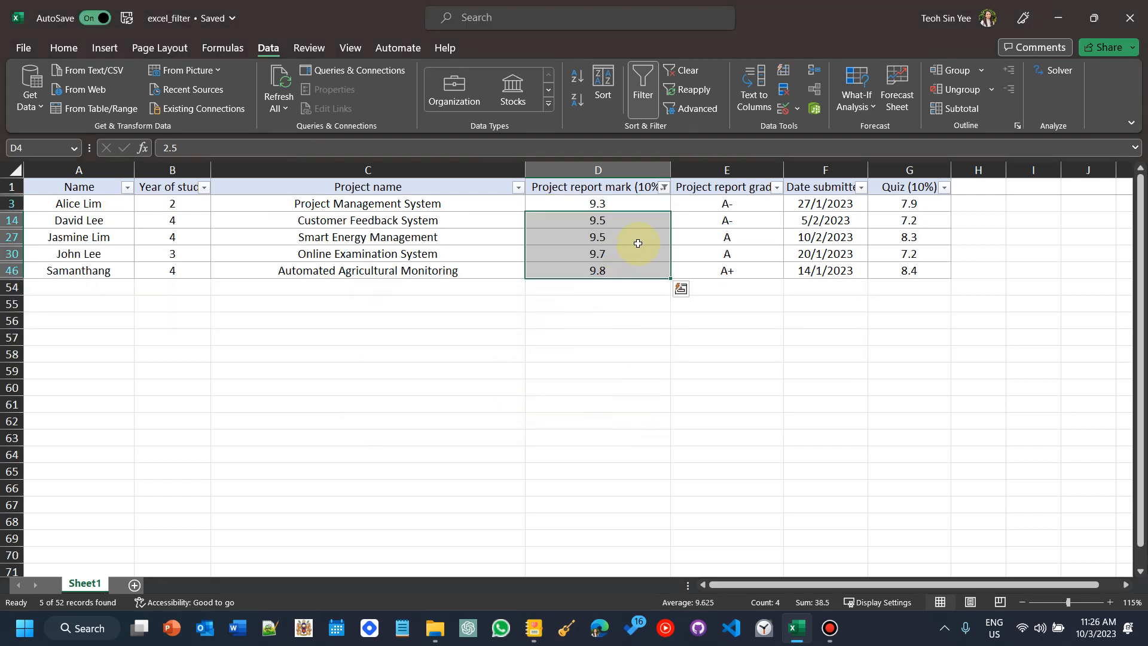
Step: Change the project report mark filter to show the top 5 percent instead of items
{"action": "left_click", "coordinate": [664, 188]}
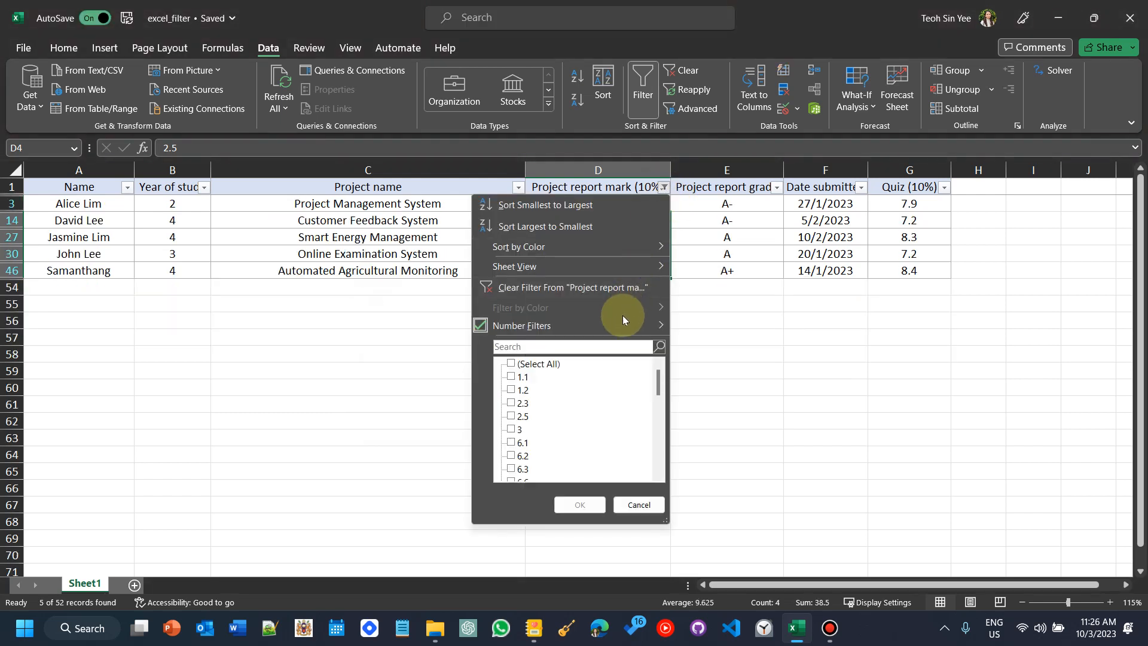
{"action": "mouse_move", "coordinate": [624, 325]}
{"action": "left_click", "coordinate": [737, 481]}
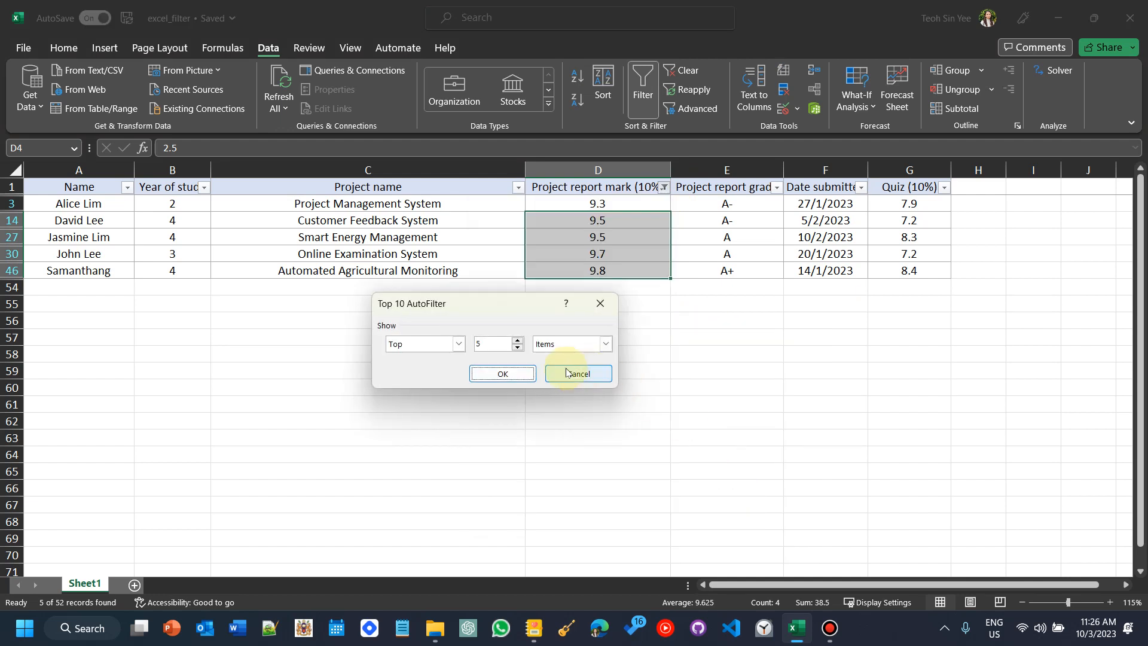
{"action": "left_click_drag", "start_coordinate": [495, 346], "coordinate": [470, 348]}
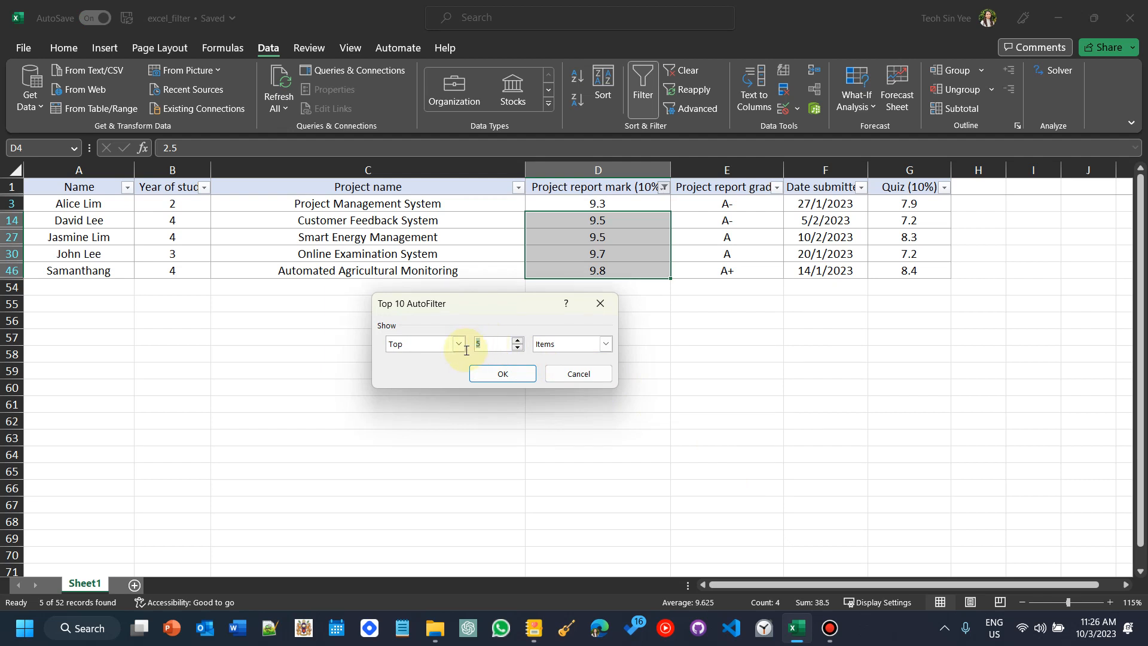
{"action": "left_click", "coordinate": [480, 347]}
{"action": "left_click", "coordinate": [584, 343]}
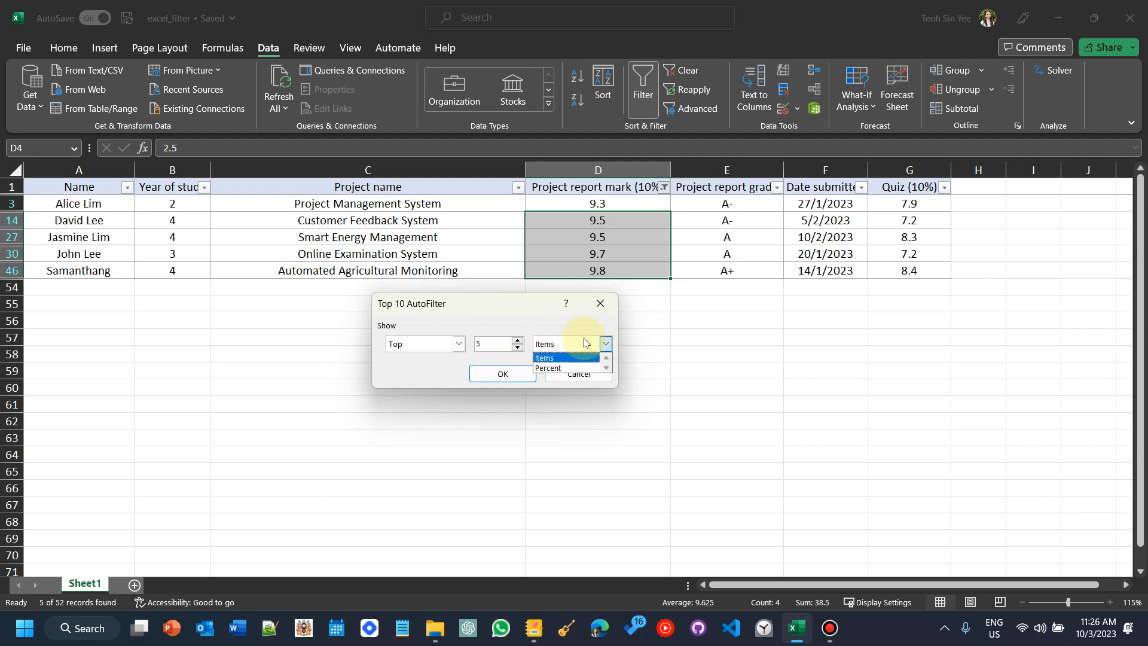
{"action": "left_click", "coordinate": [550, 369]}
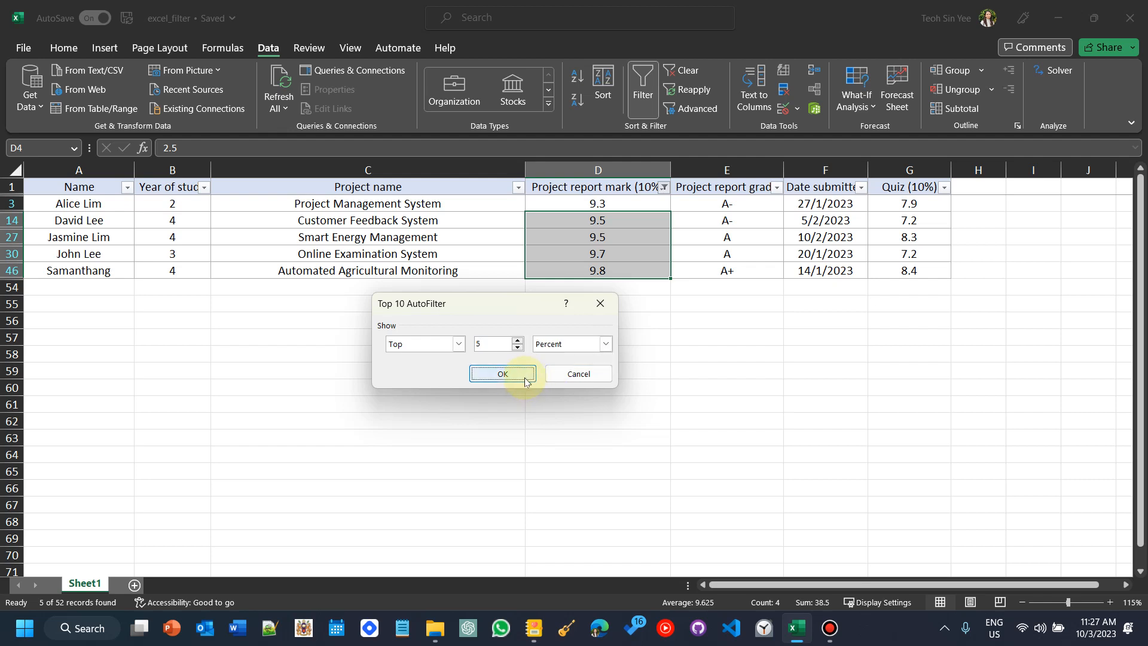
{"action": "left_click", "coordinate": [525, 375]}
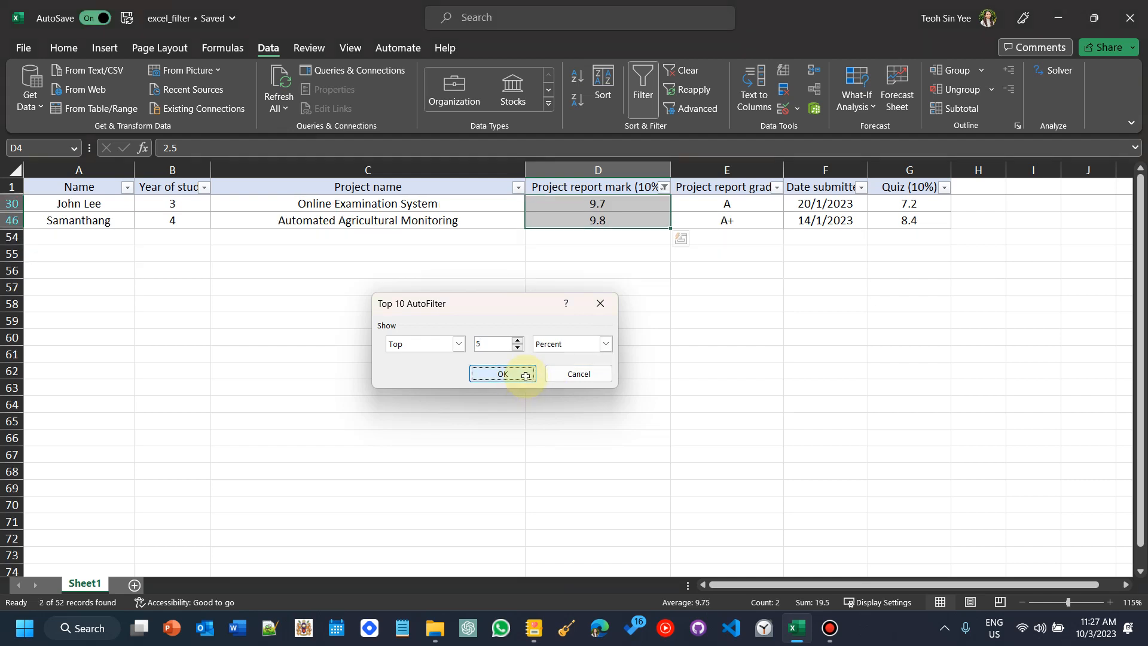
Step: Clear the filter from the Project report mark column
{"action": "left_click", "coordinate": [665, 187]}
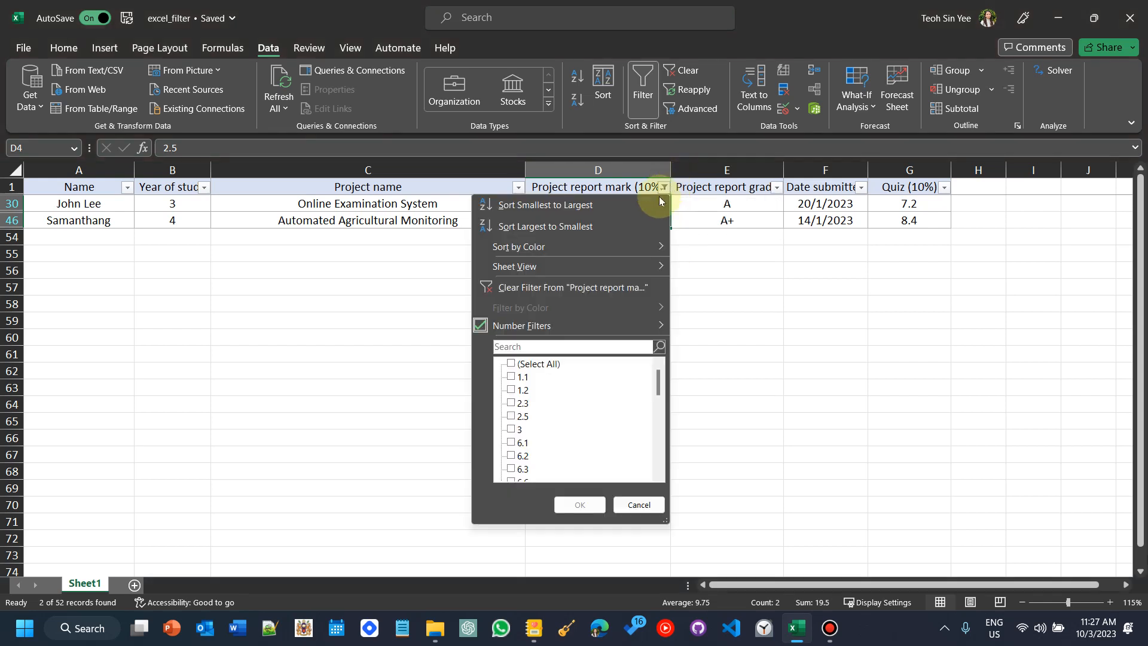
{"action": "left_click", "coordinate": [621, 290]}
{"action": "scroll", "coordinate": [614, 405], "scroll_direction": "up", "scroll_amount": 9}
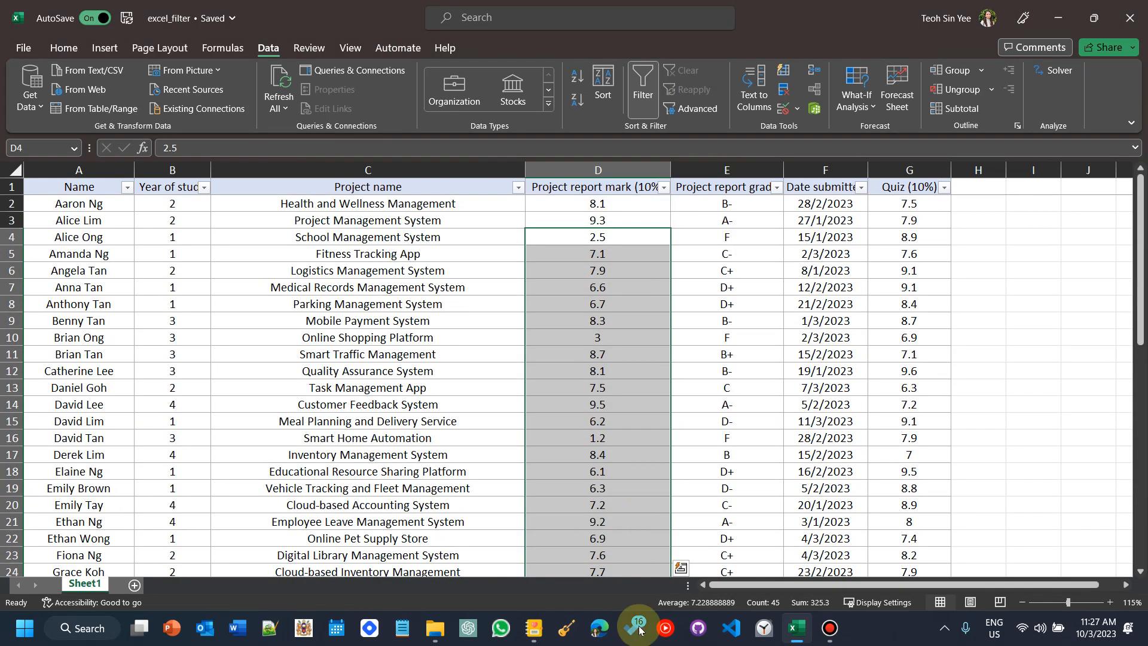
Step: Switch to the Journal notes, highlight the 03/03/2023 submission deadline in scenario 3, and return to Excel
{"action": "left_click", "coordinate": [534, 628]}
{"action": "left_click", "coordinate": [365, 289]}
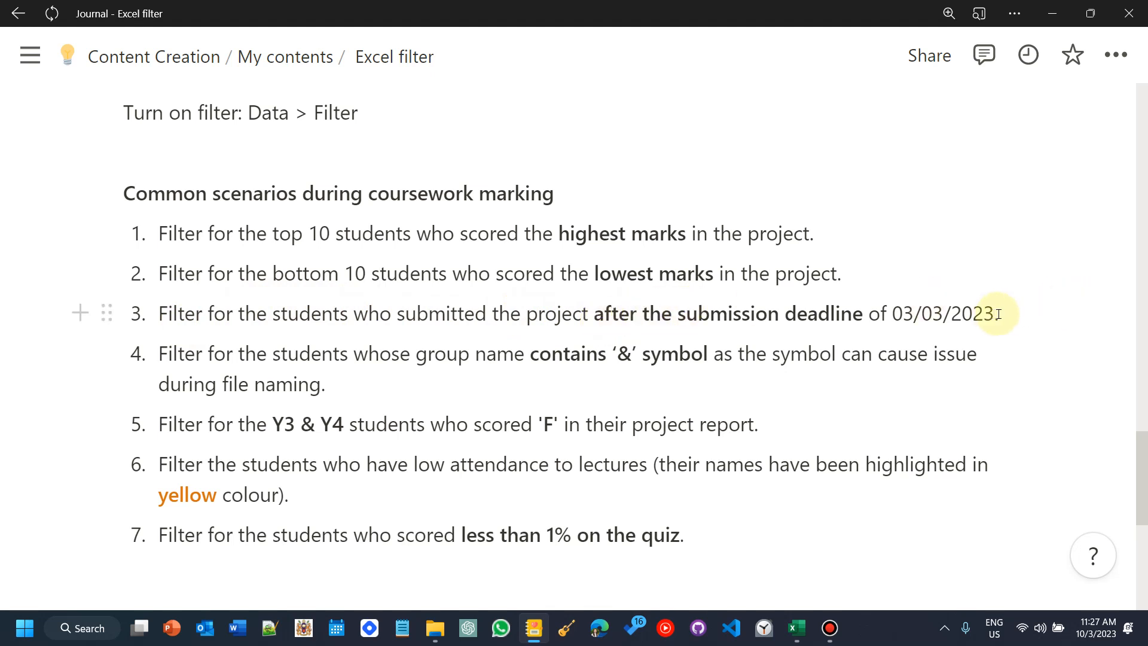
{"action": "left_click_drag", "start_coordinate": [998, 314], "coordinate": [897, 313]}
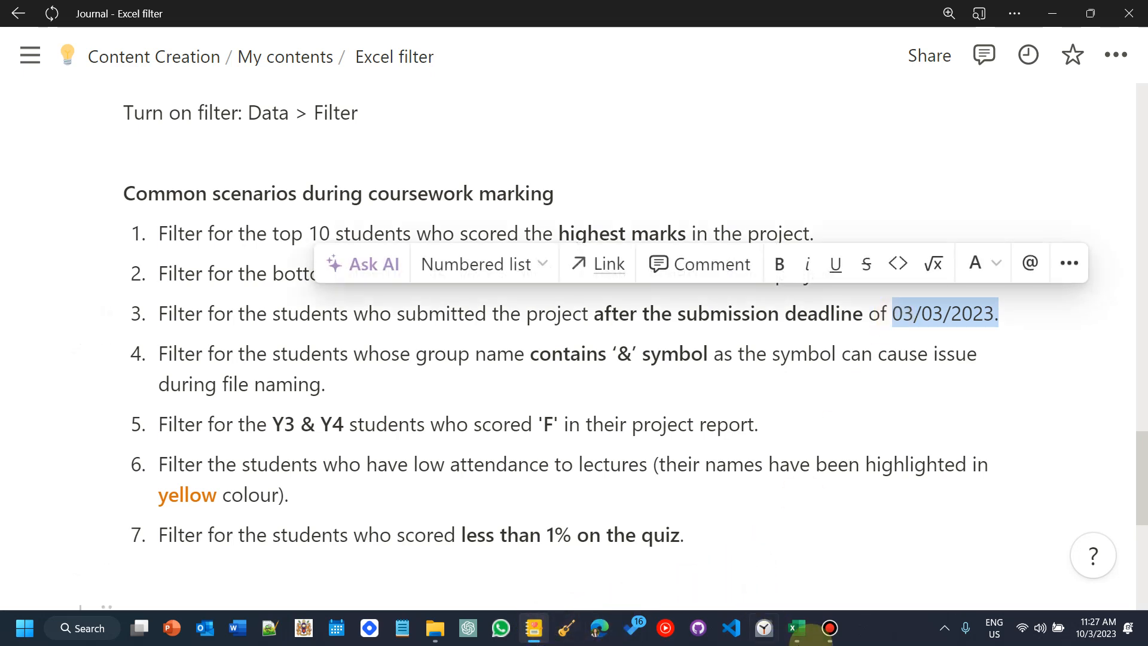
{"action": "left_click", "coordinate": [797, 628]}
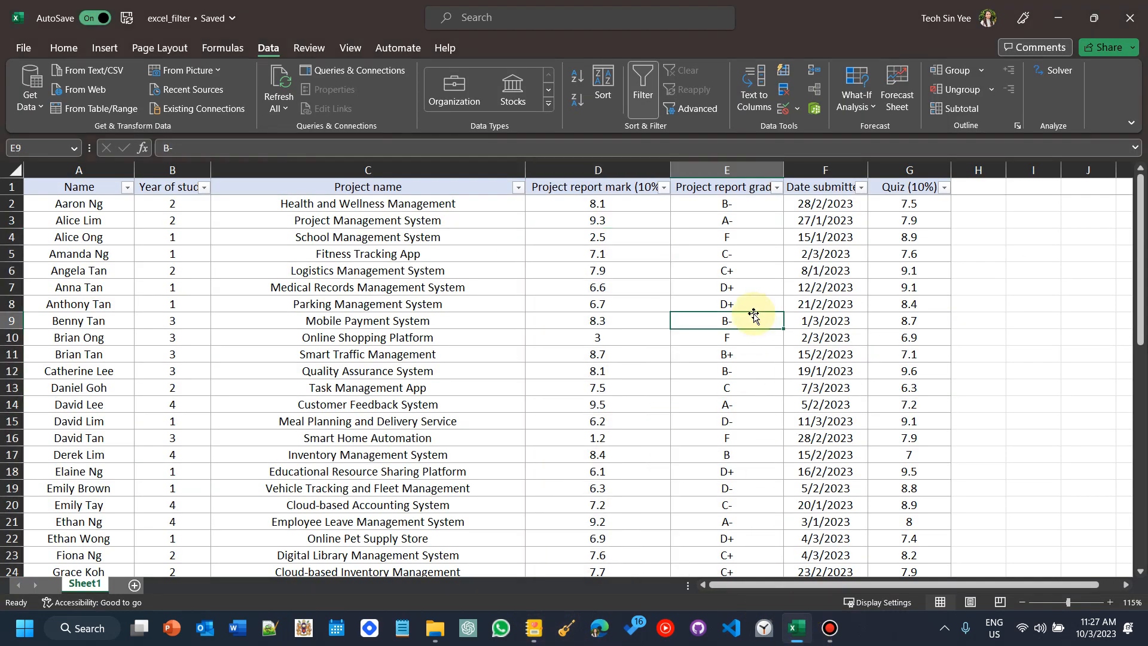
Step: Filter the Date submitted column to show dates after 03/03/2023
{"action": "left_click", "coordinate": [819, 186]}
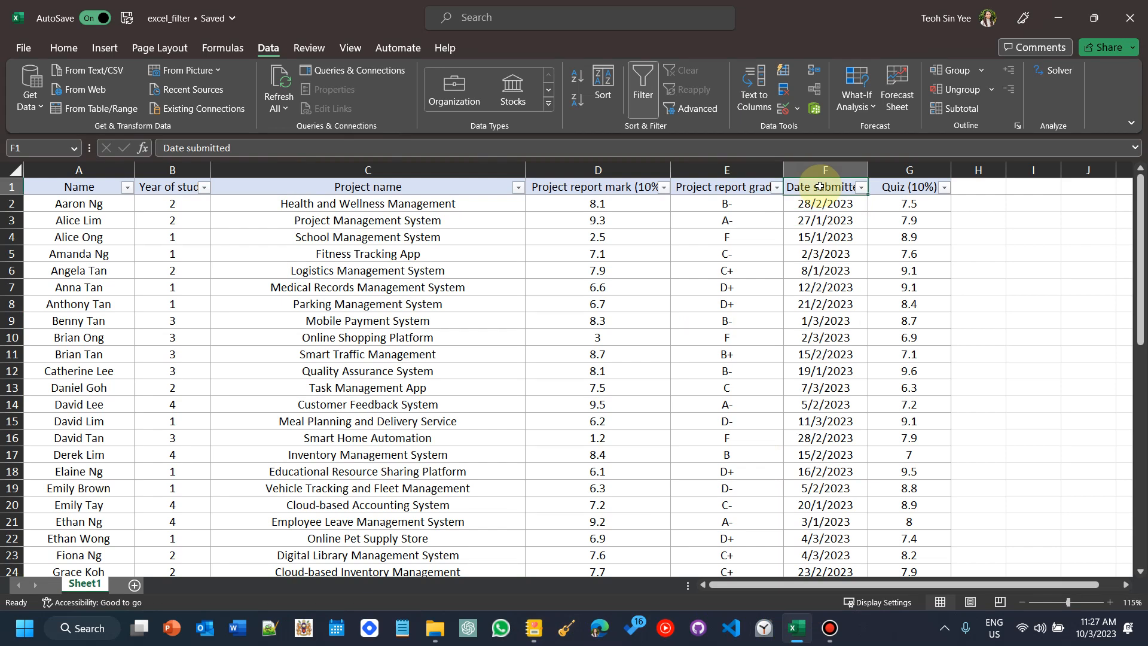
{"action": "left_click", "coordinate": [861, 188]}
{"action": "mouse_move", "coordinate": [835, 329]}
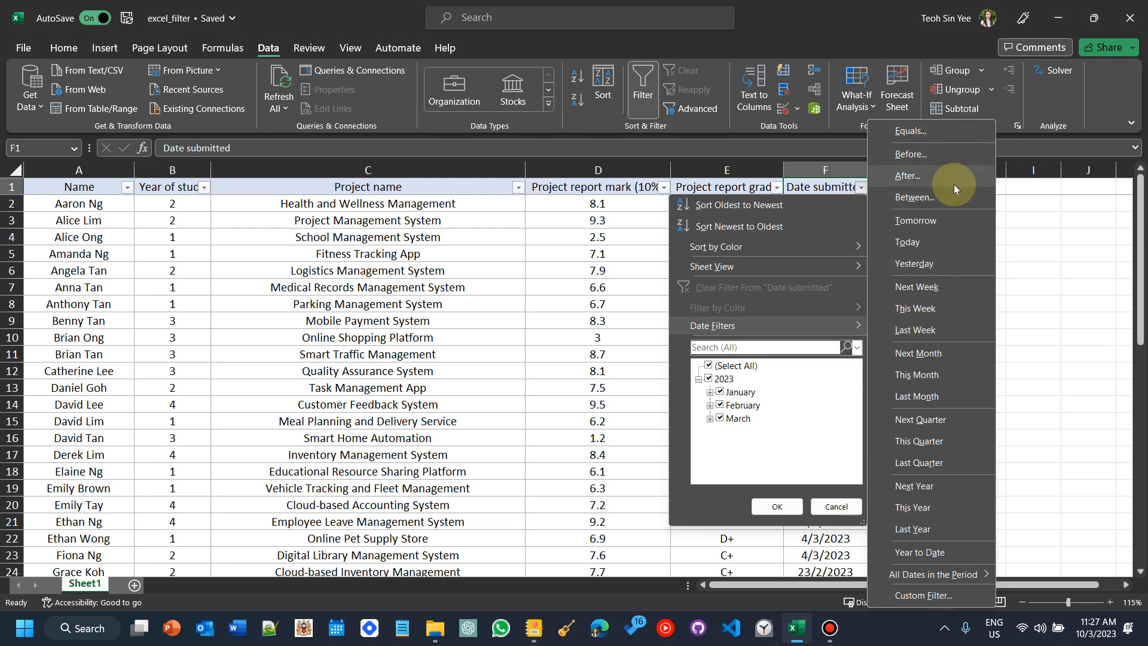
{"action": "left_click", "coordinate": [897, 184]}
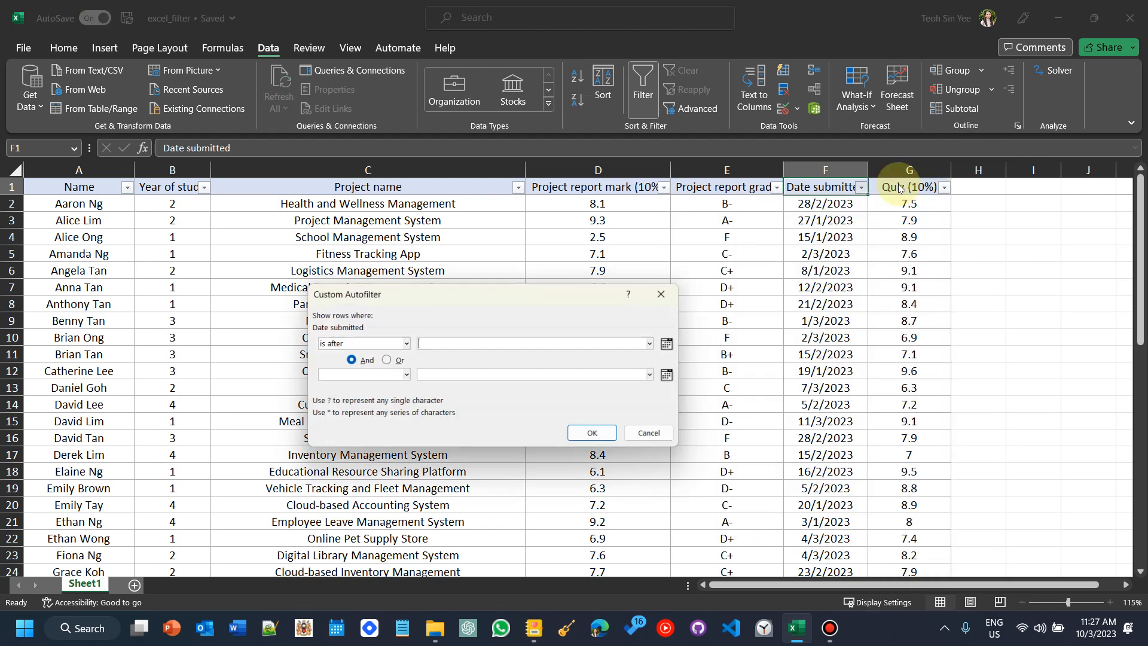
{"action": "left_click", "coordinate": [675, 345]}
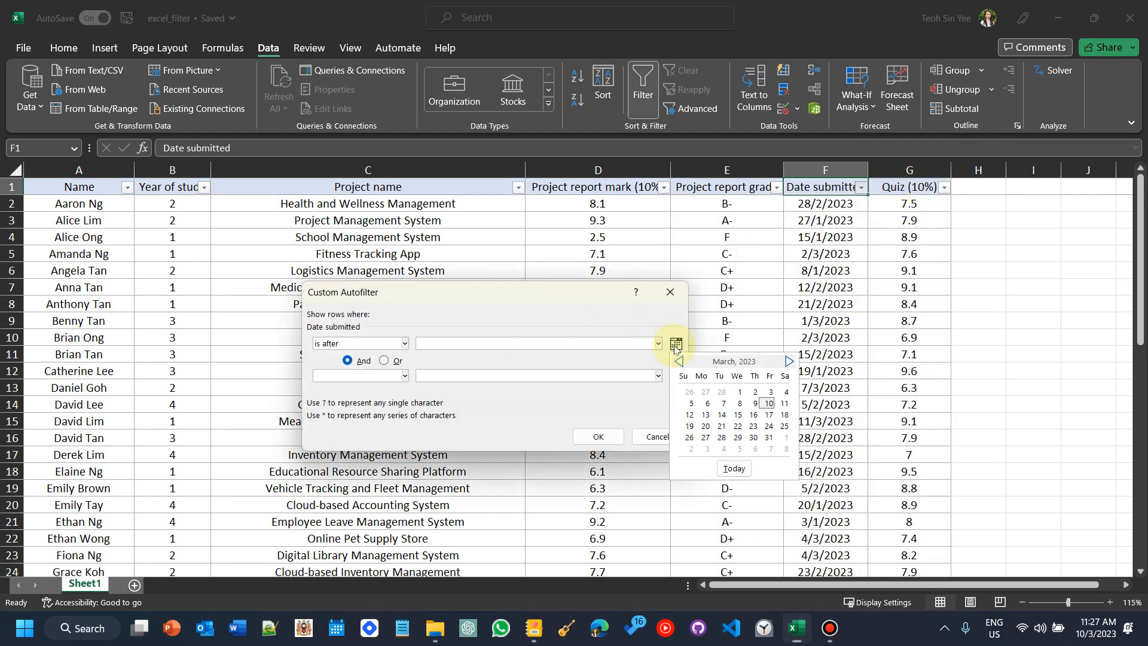
{"action": "left_click", "coordinate": [766, 396]}
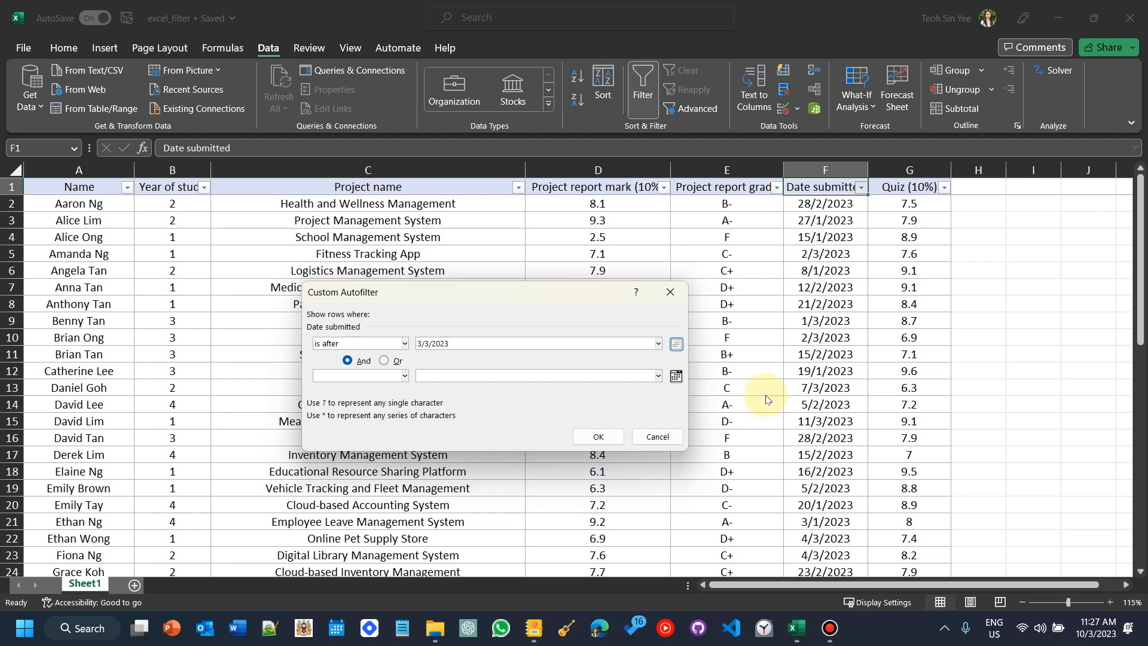
{"action": "left_click", "coordinate": [675, 344]}
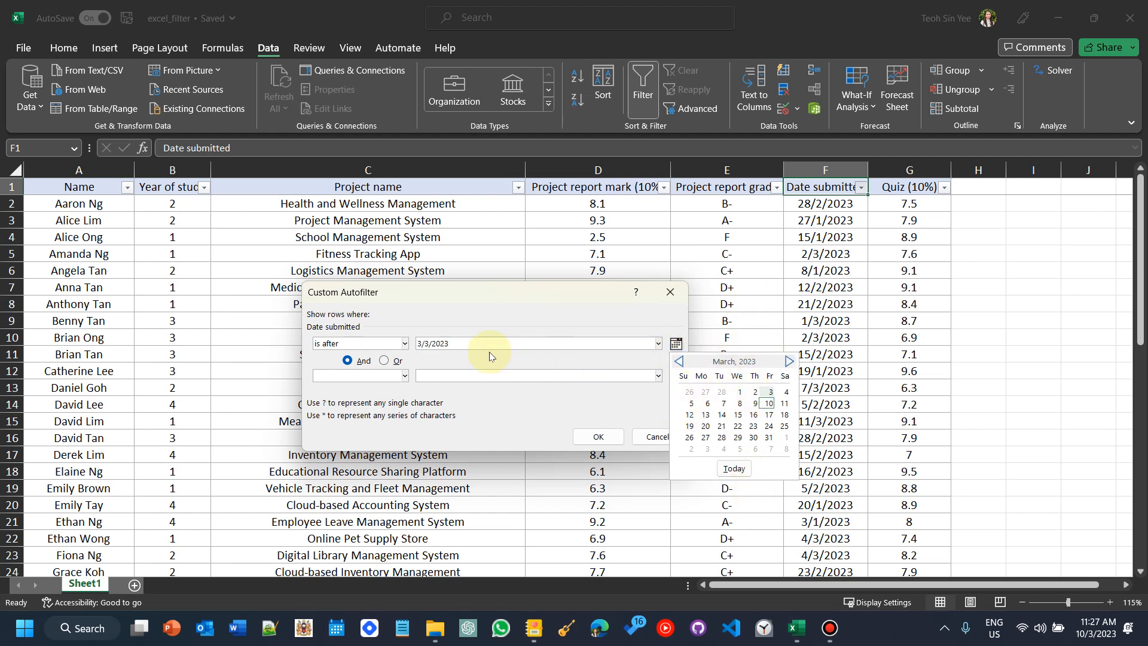
{"action": "left_click", "coordinate": [471, 346]}
{"action": "left_click_drag", "start_coordinate": [440, 345], "coordinate": [469, 338]}
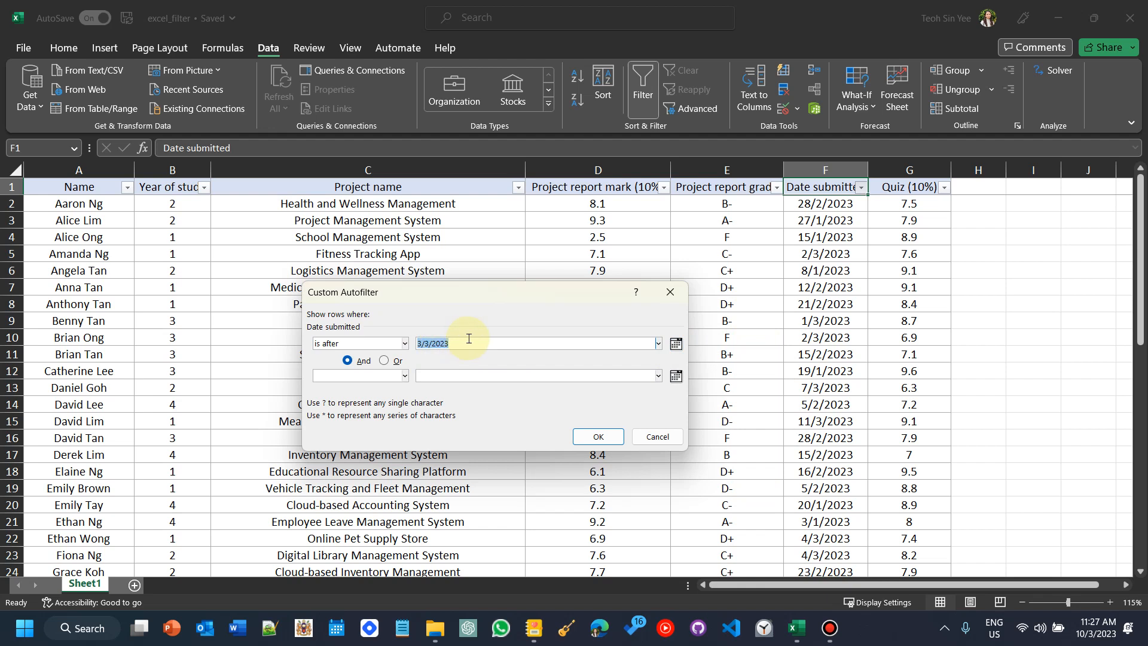
{"action": "type", "text": "03/03/2023"}
{"action": "left_click", "coordinate": [598, 437]}
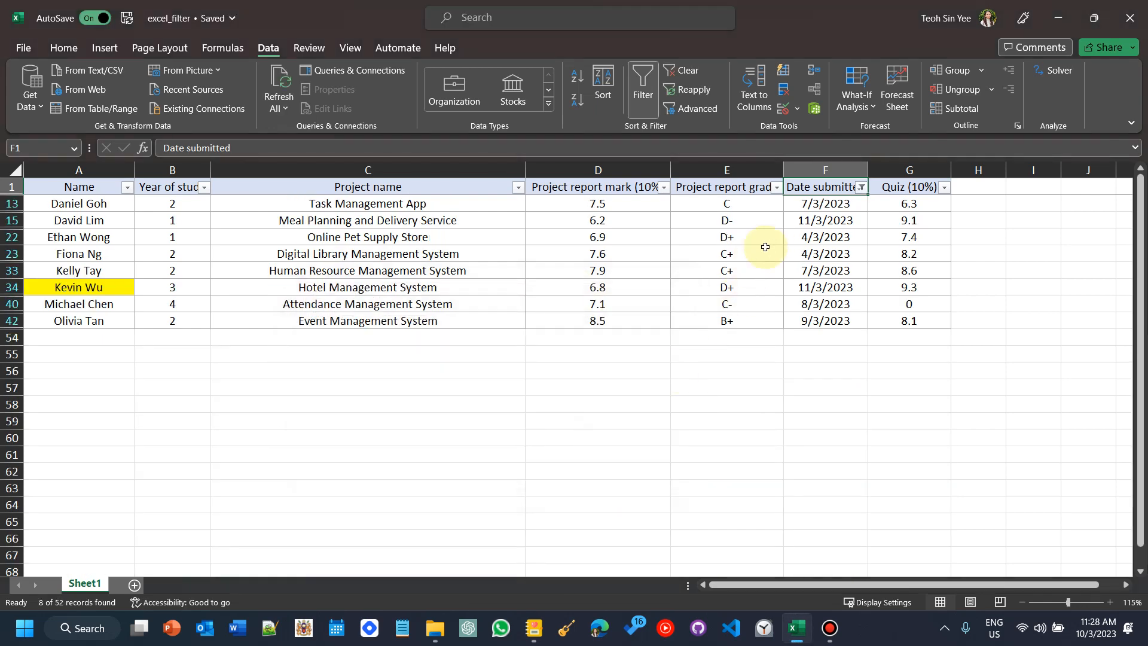
Step: Select the filtered submission dates and inspect the filter menus of the date and mark columns
{"action": "left_click_drag", "start_coordinate": [825, 203], "coordinate": [798, 324]}
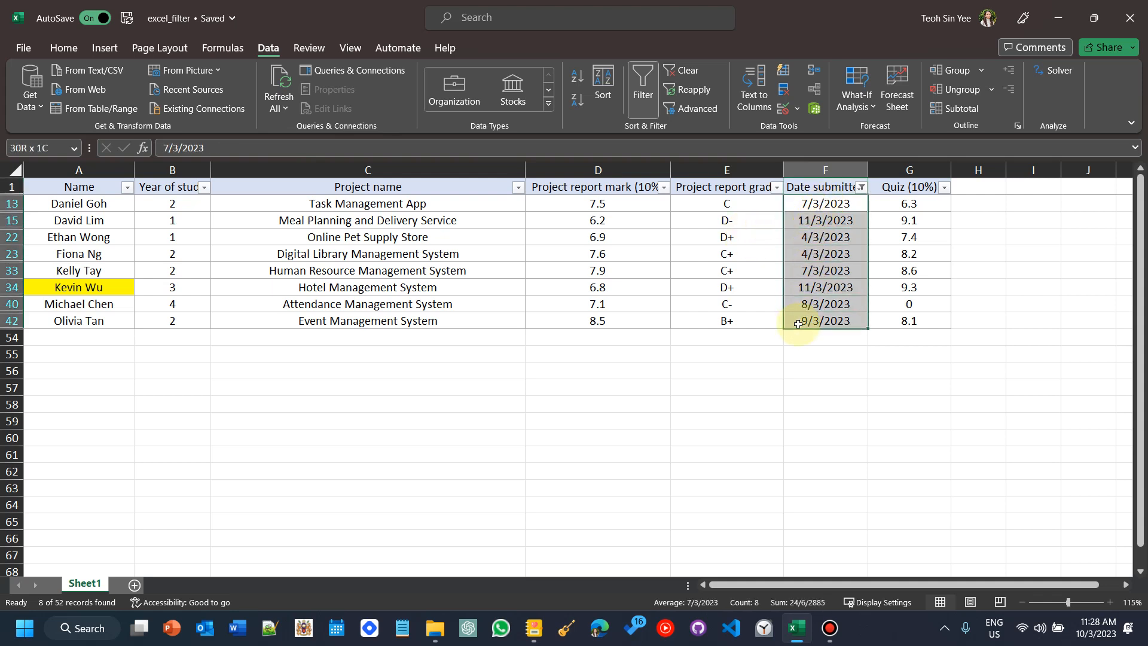
{"action": "left_click", "coordinate": [861, 187]}
{"action": "mouse_move", "coordinate": [786, 321]}
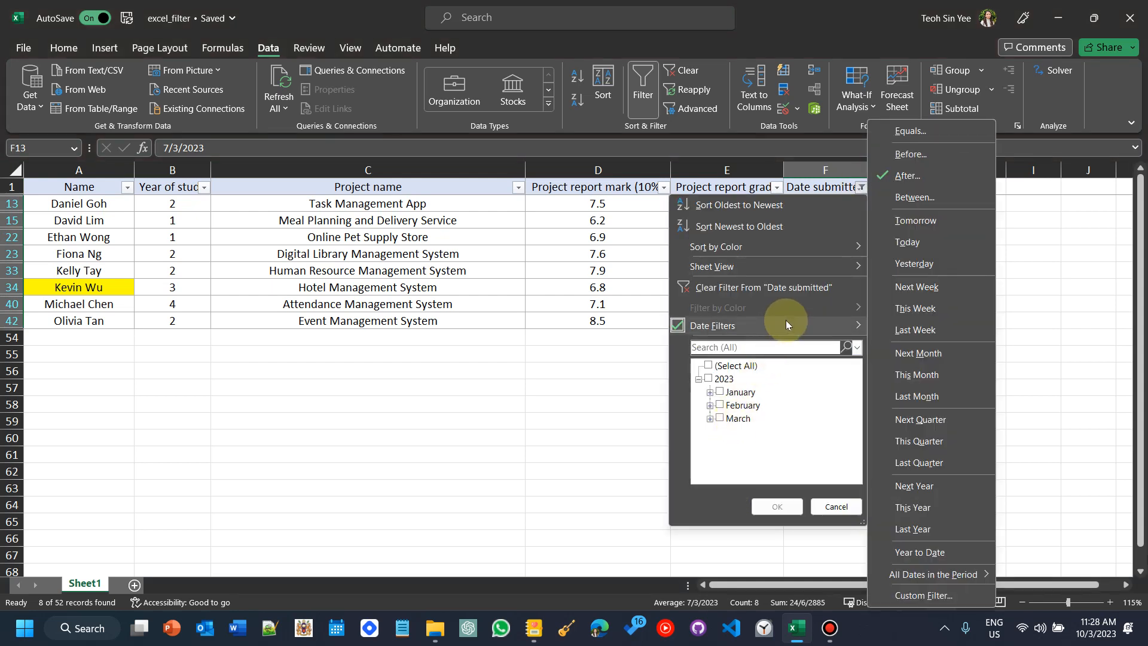
{"action": "left_click", "coordinate": [664, 187]}
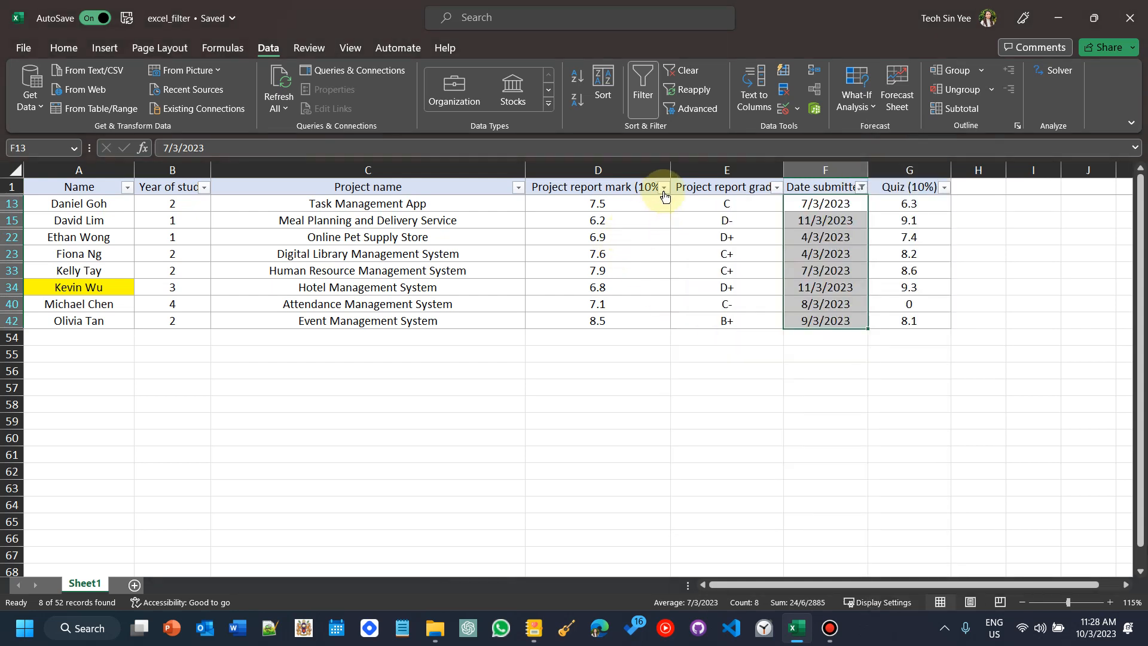
{"action": "left_click", "coordinate": [663, 188]}
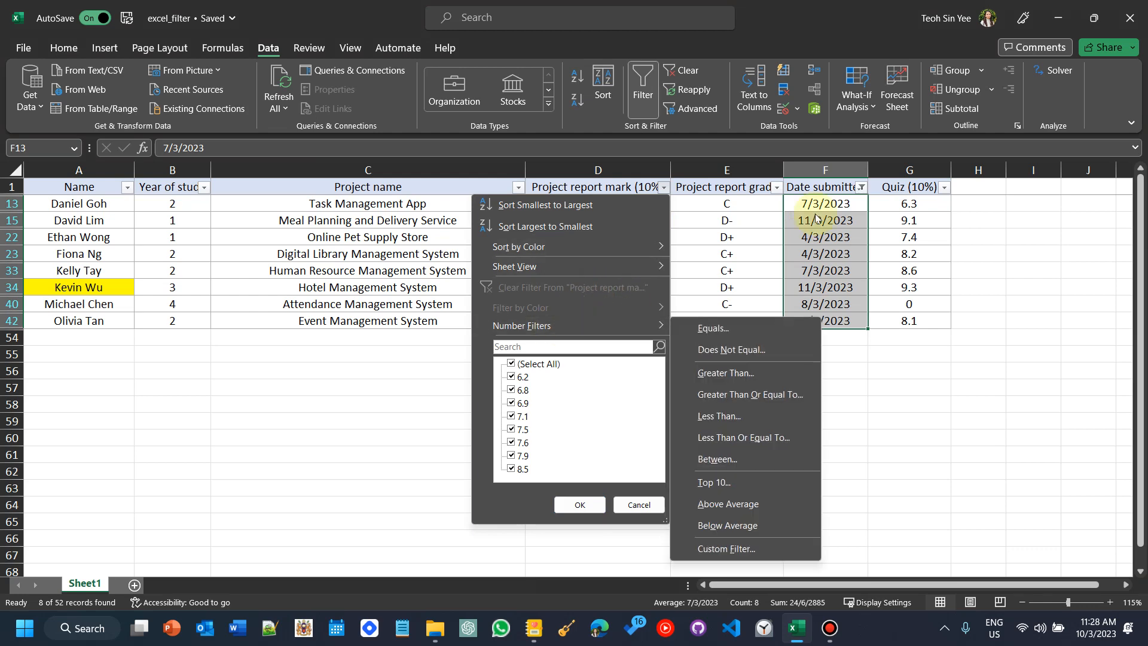
{"action": "left_click", "coordinate": [861, 188]}
{"action": "left_click", "coordinate": [861, 187]}
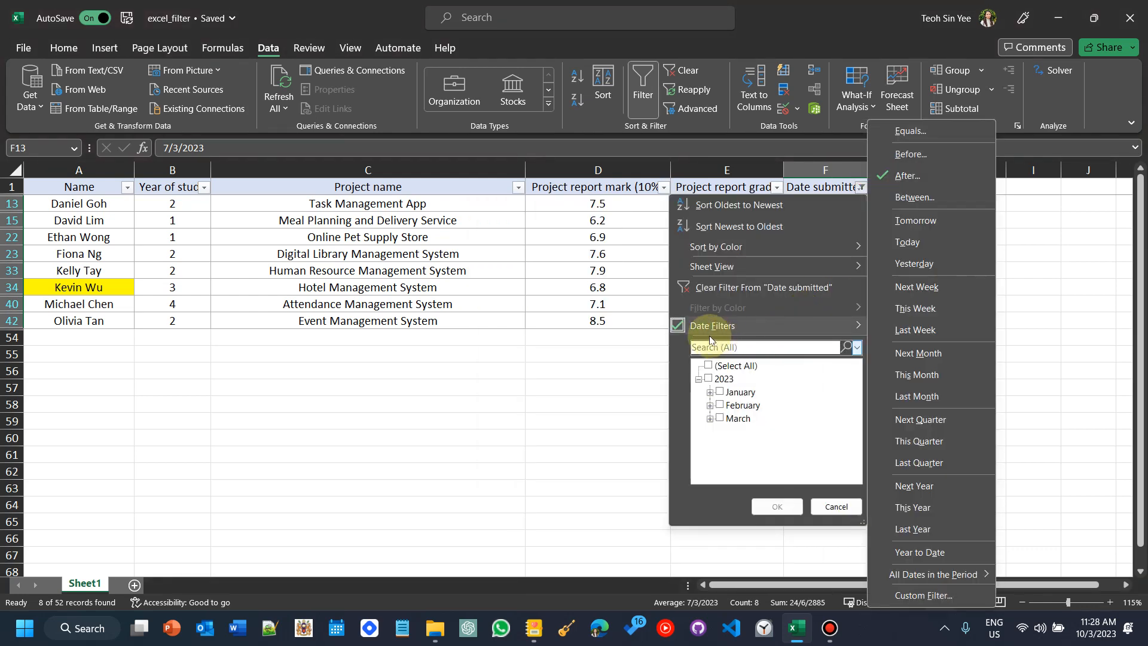
{"action": "mouse_move", "coordinate": [697, 332]}
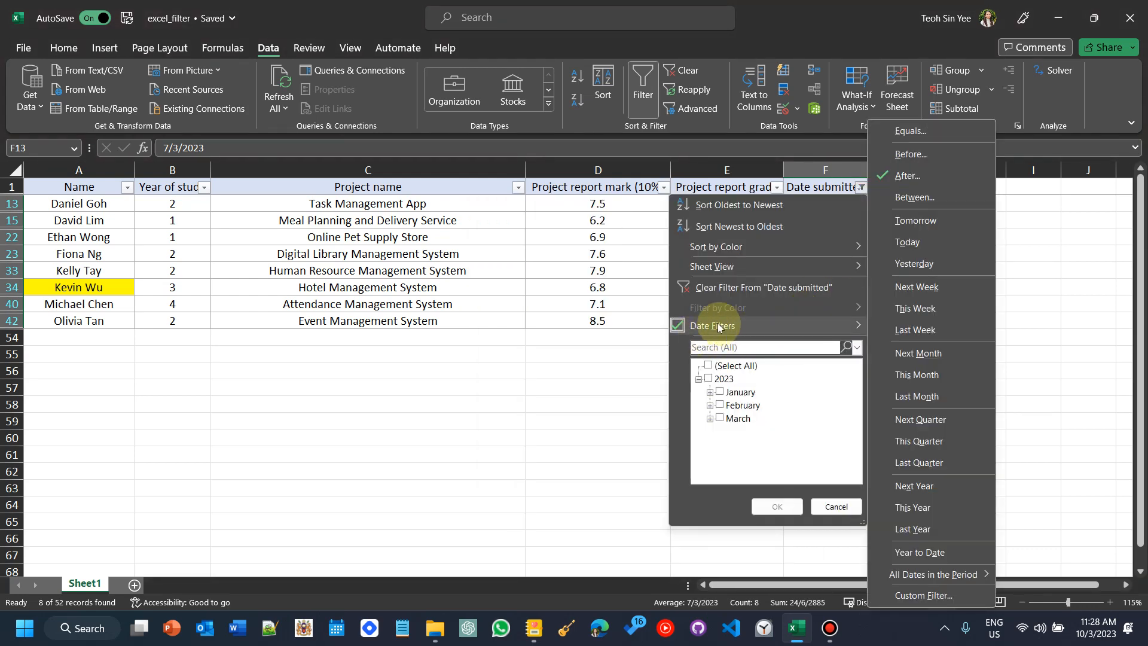
{"action": "left_click", "coordinate": [508, 227]}
Step: Select the filtered project report marks, then the filtered project report grades
{"action": "left_click", "coordinate": [623, 207]}
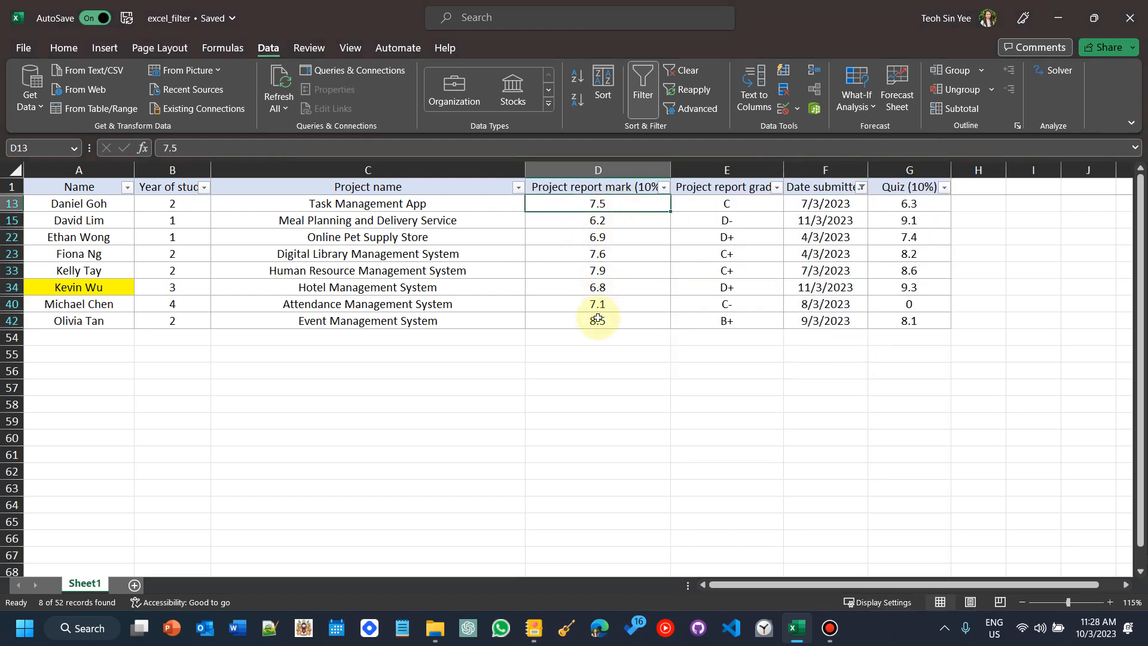
{"action": "left_click_drag", "start_coordinate": [591, 322], "coordinate": [623, 203]}
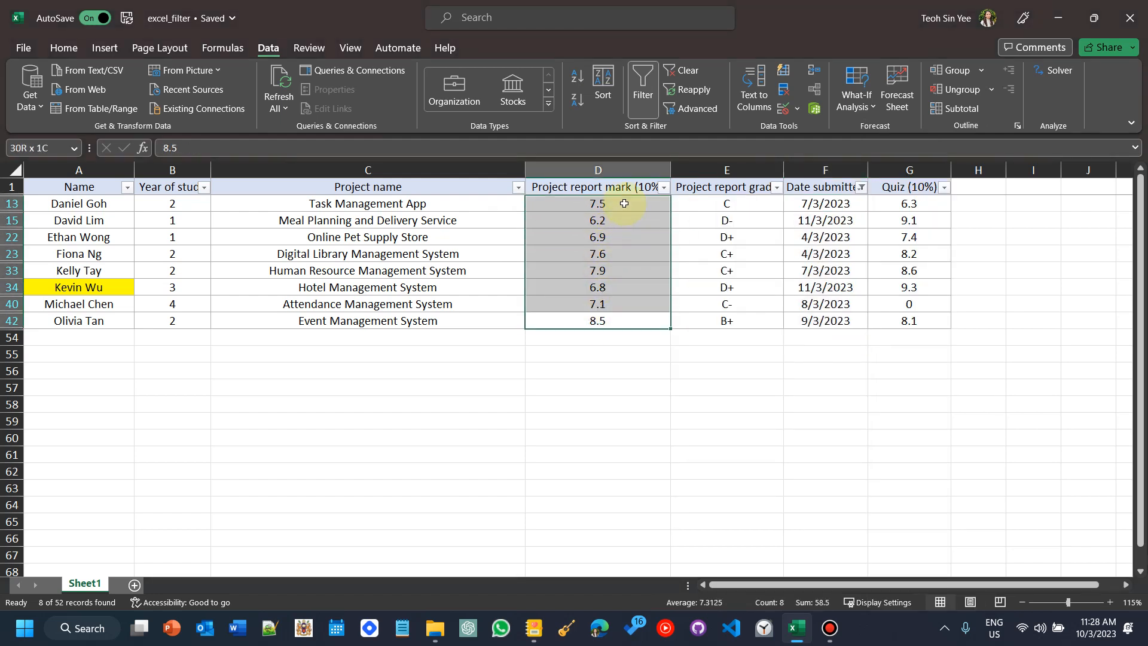
{"action": "left_click", "coordinate": [709, 204]}
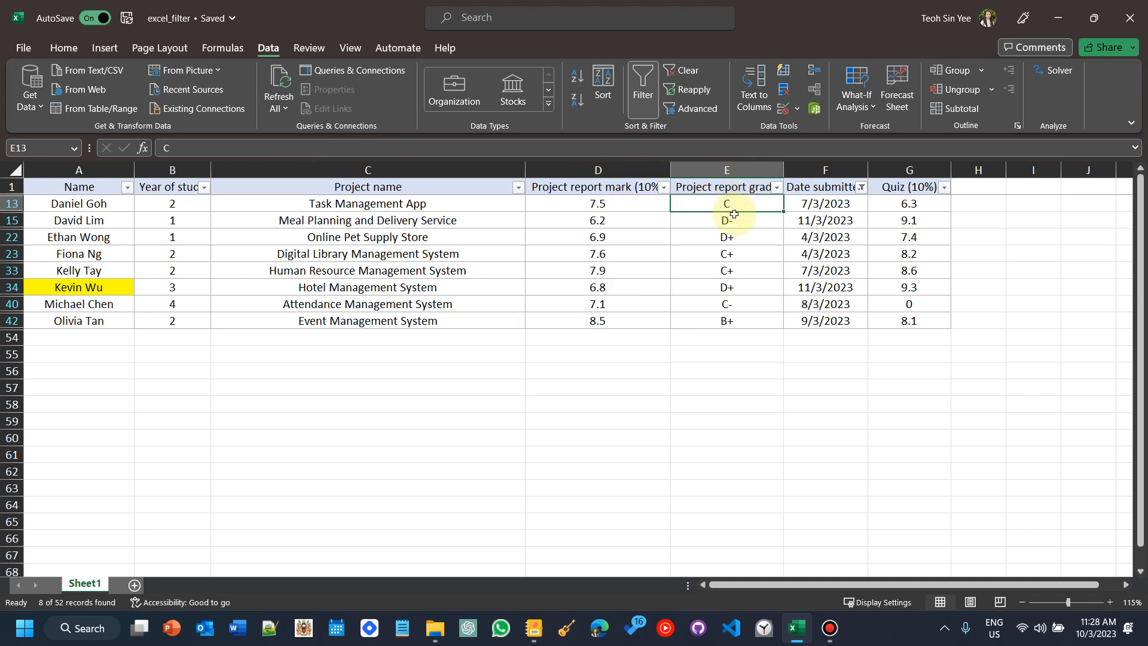
{"action": "key", "text": "ctrl+Down"}
{"action": "key", "text": "ctrl+shift+Up"}
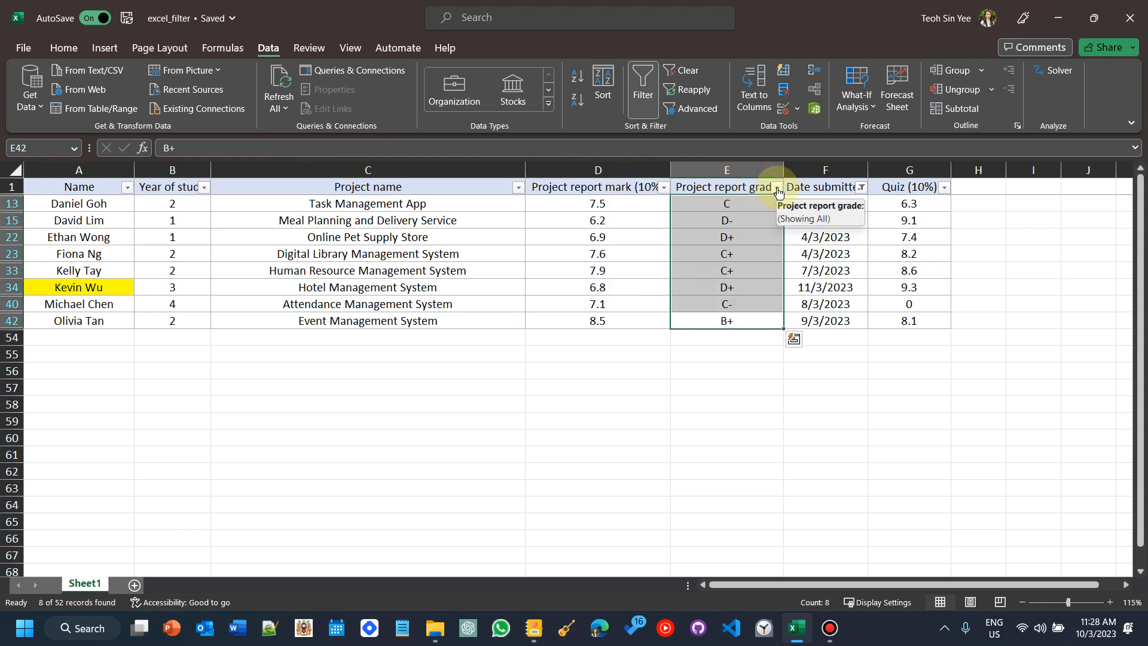
Step: Inspect the filter menus of the Project report grade, Date submitted and Name columns
{"action": "left_click", "coordinate": [776, 188]}
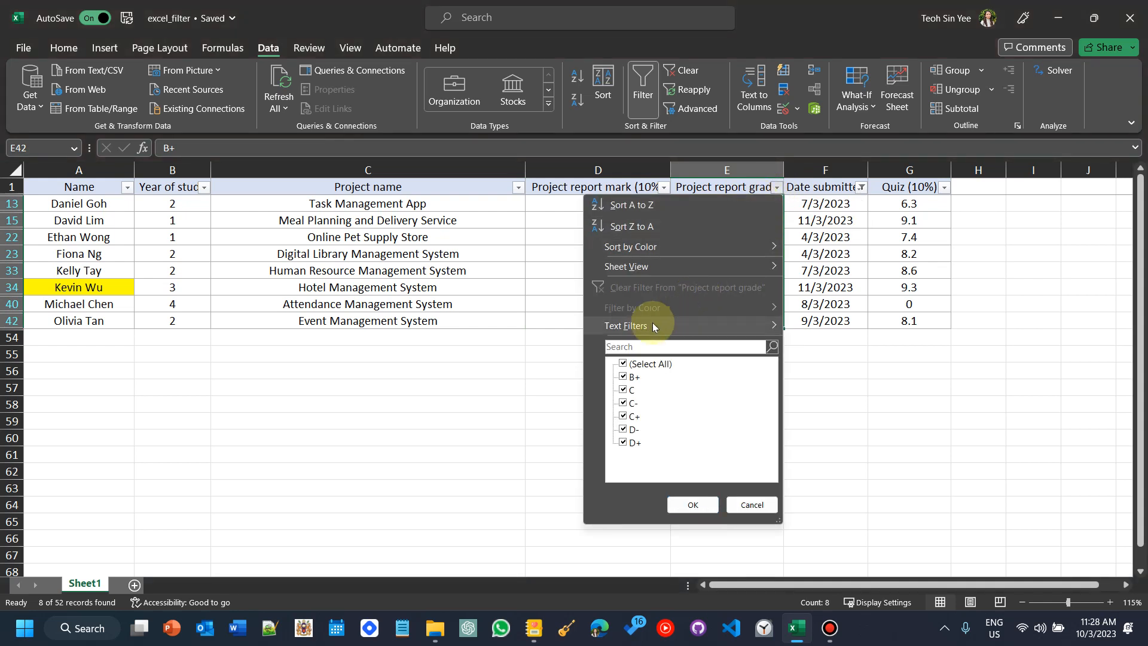
{"action": "mouse_move", "coordinate": [635, 332]}
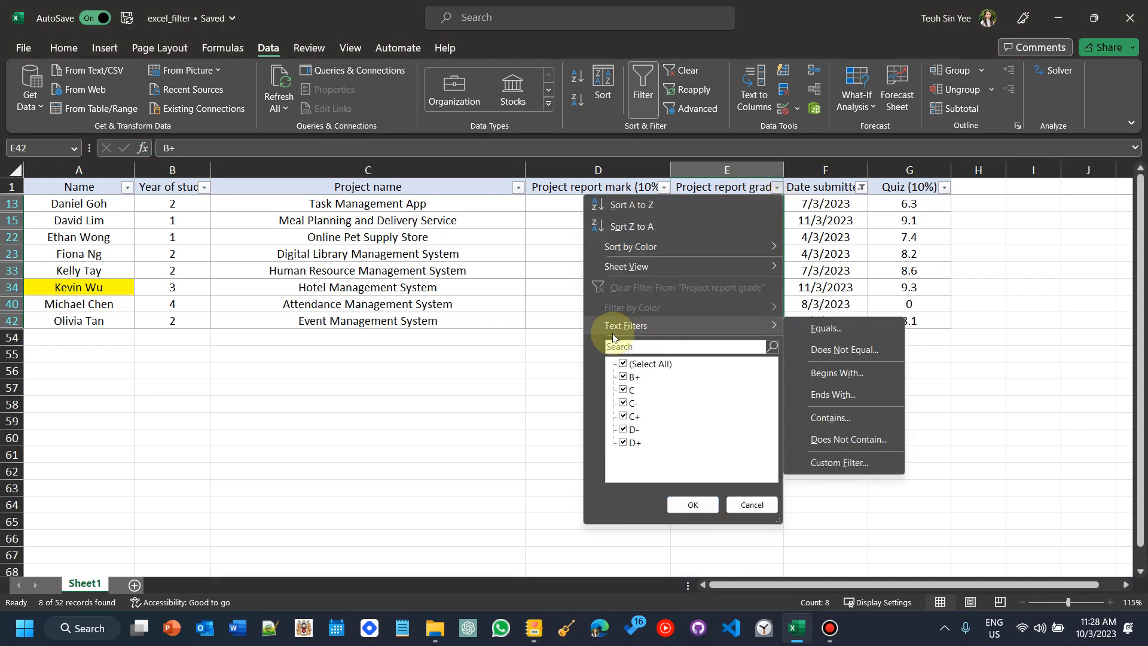
{"action": "left_click", "coordinate": [550, 299]}
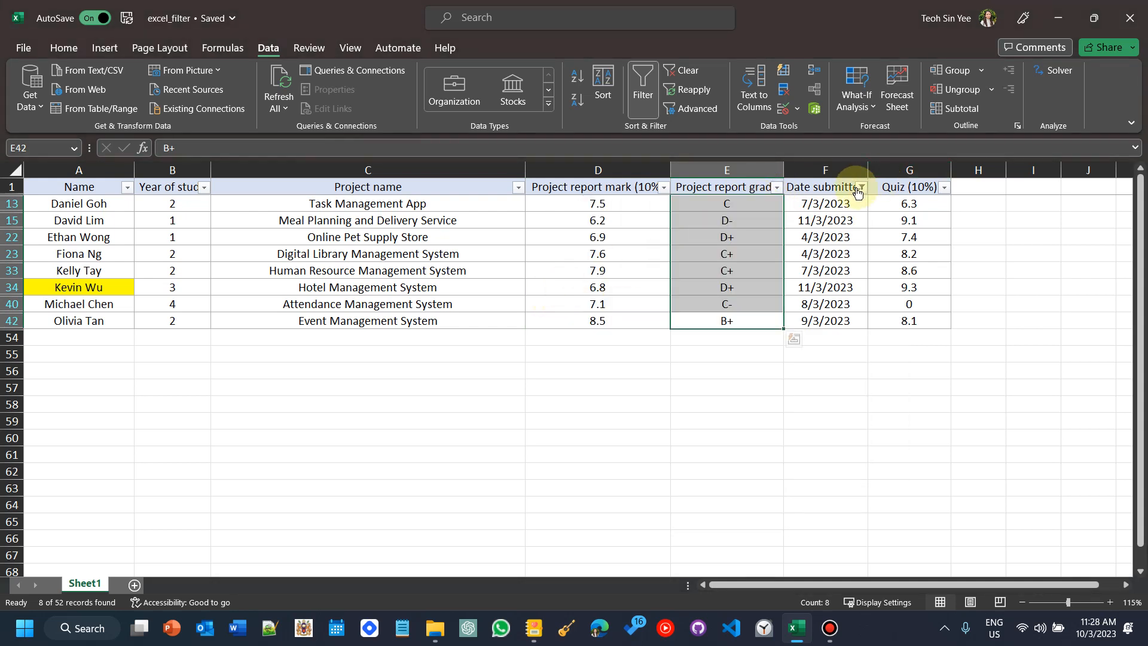
{"action": "left_click", "coordinate": [858, 188]}
{"action": "mouse_move", "coordinate": [722, 326]}
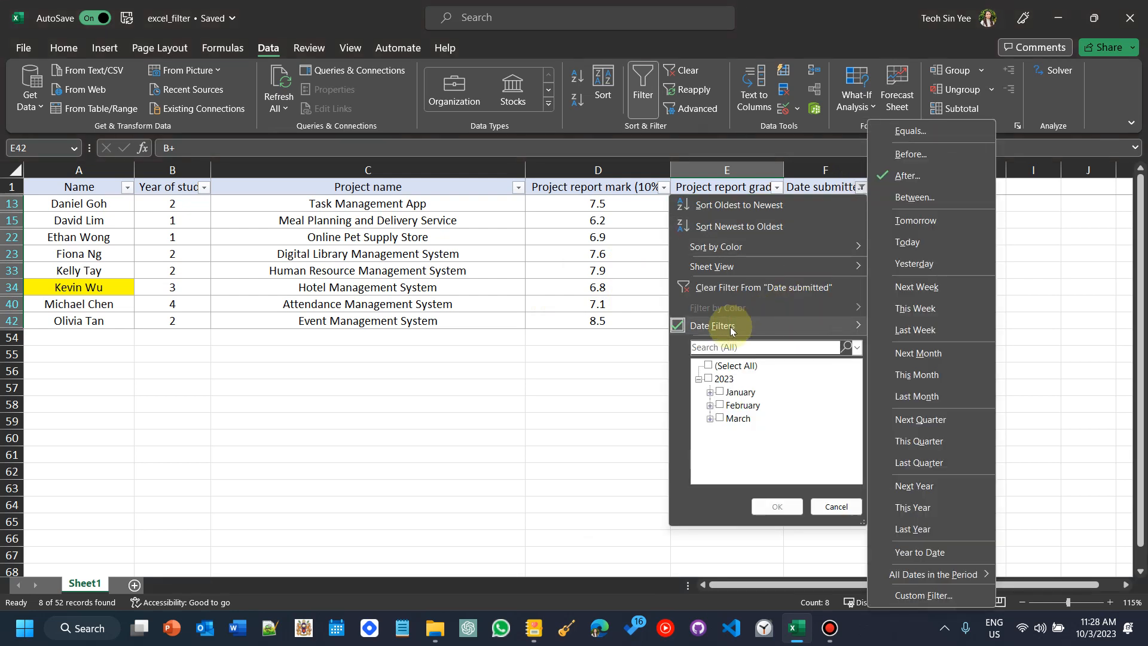
{"action": "left_click", "coordinate": [572, 362]}
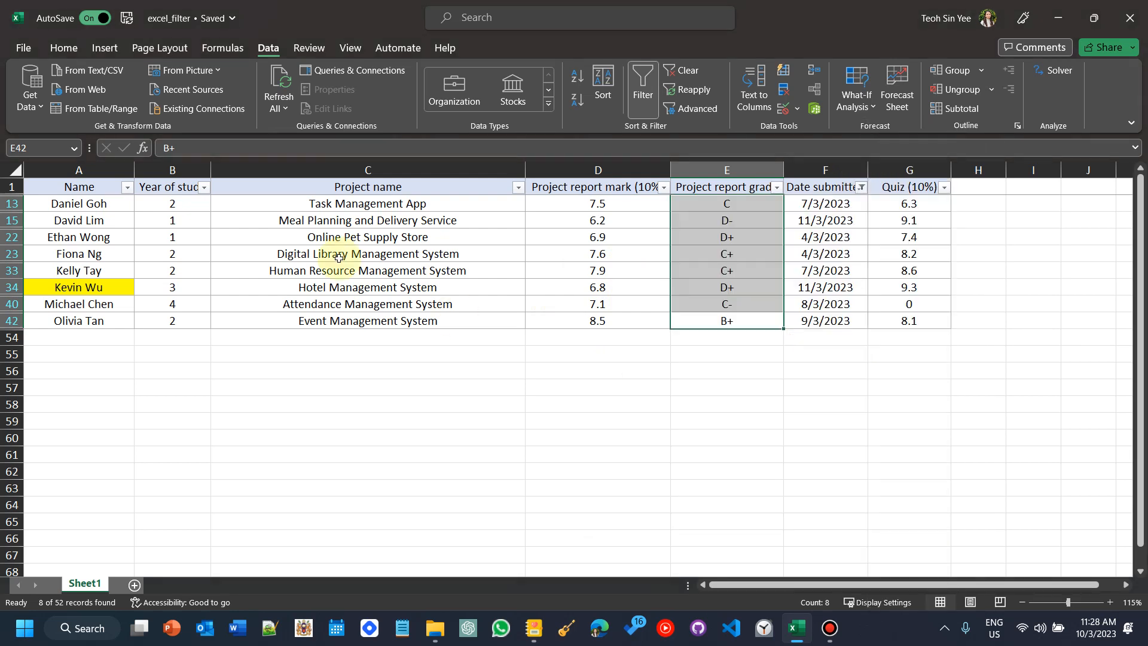
{"action": "left_click", "coordinate": [127, 189]}
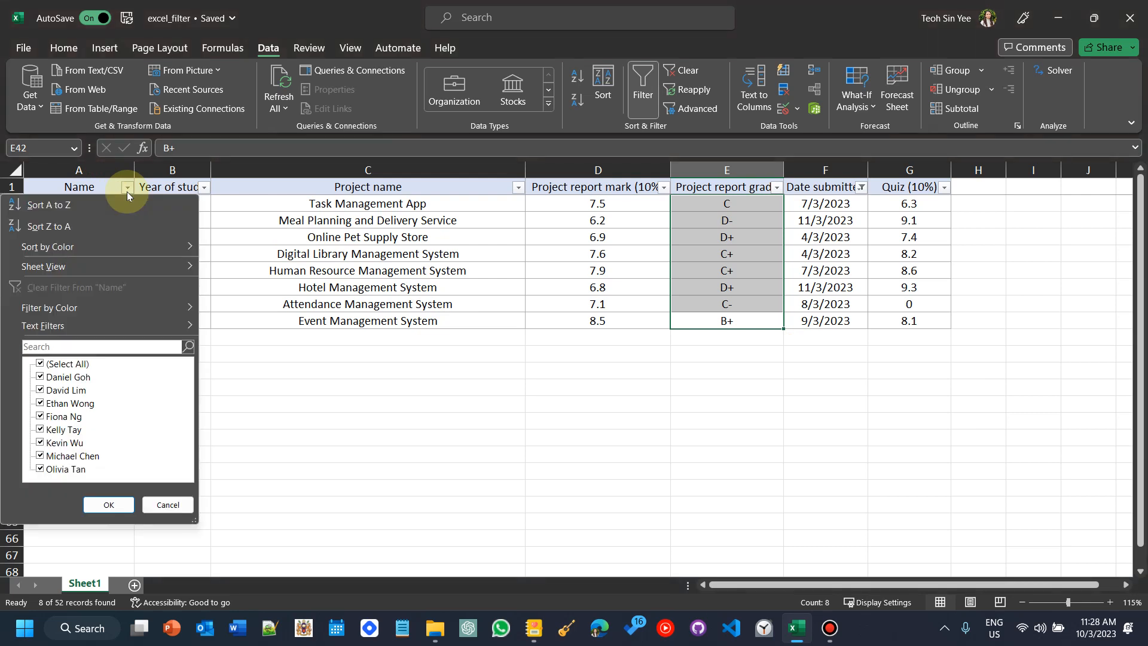
{"action": "mouse_move", "coordinate": [170, 325]}
{"action": "left_click", "coordinate": [393, 272]}
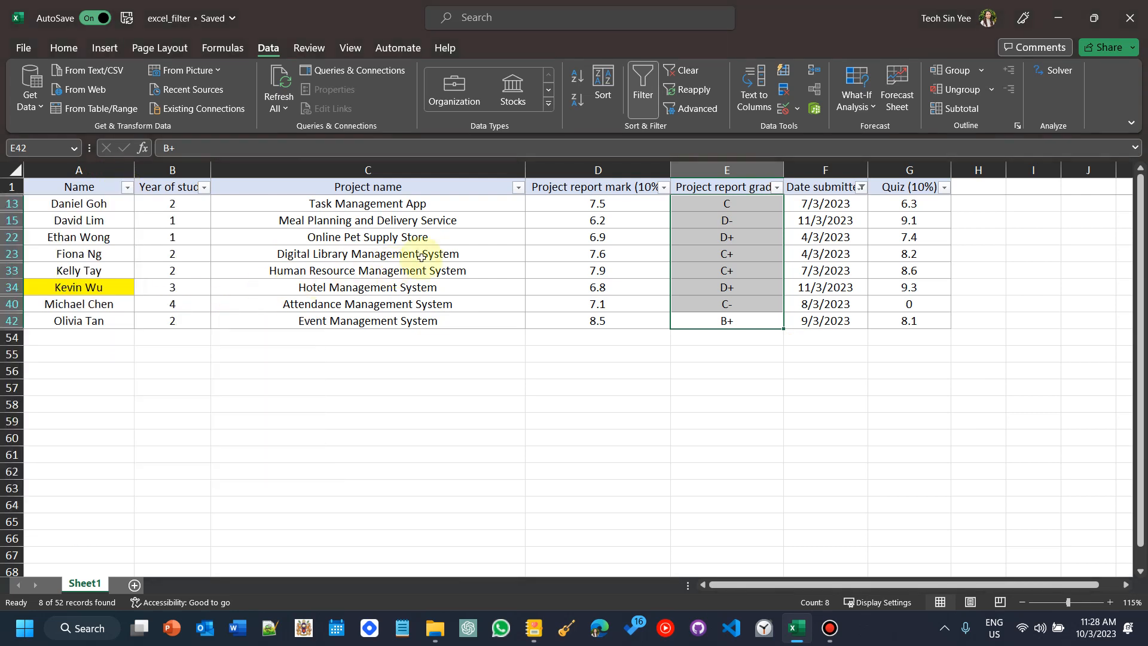
{"action": "left_click", "coordinate": [832, 220]}
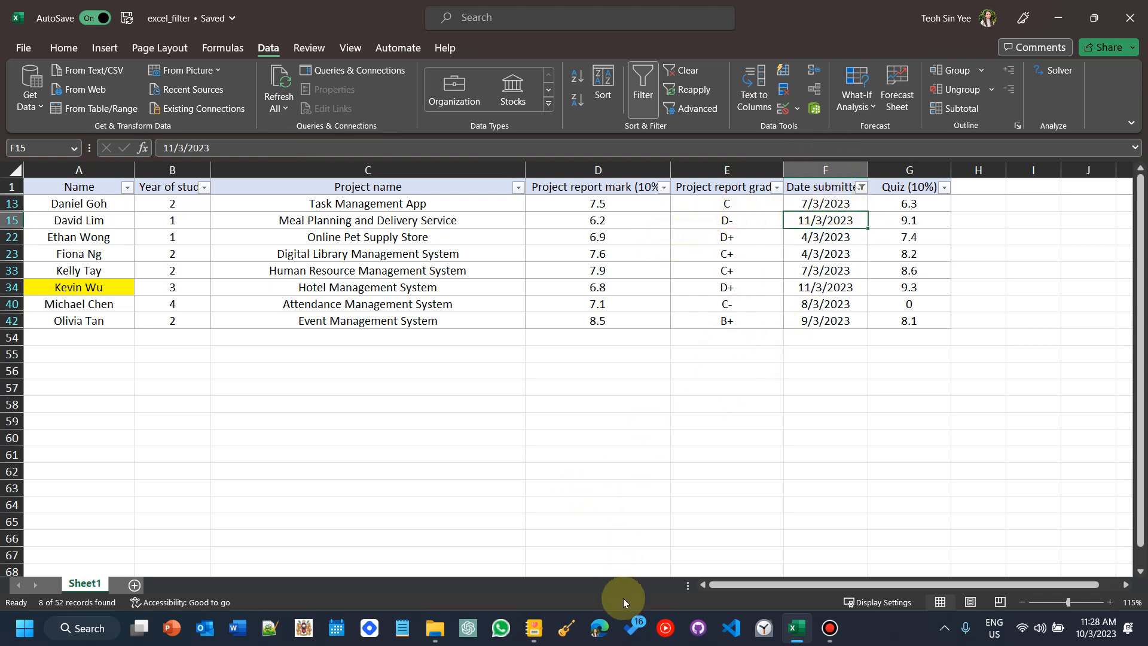
Step: Switch to the Journal notes, highlight the '&' symbol in scenario 4, and return to Excel
{"action": "left_click", "coordinate": [534, 627]}
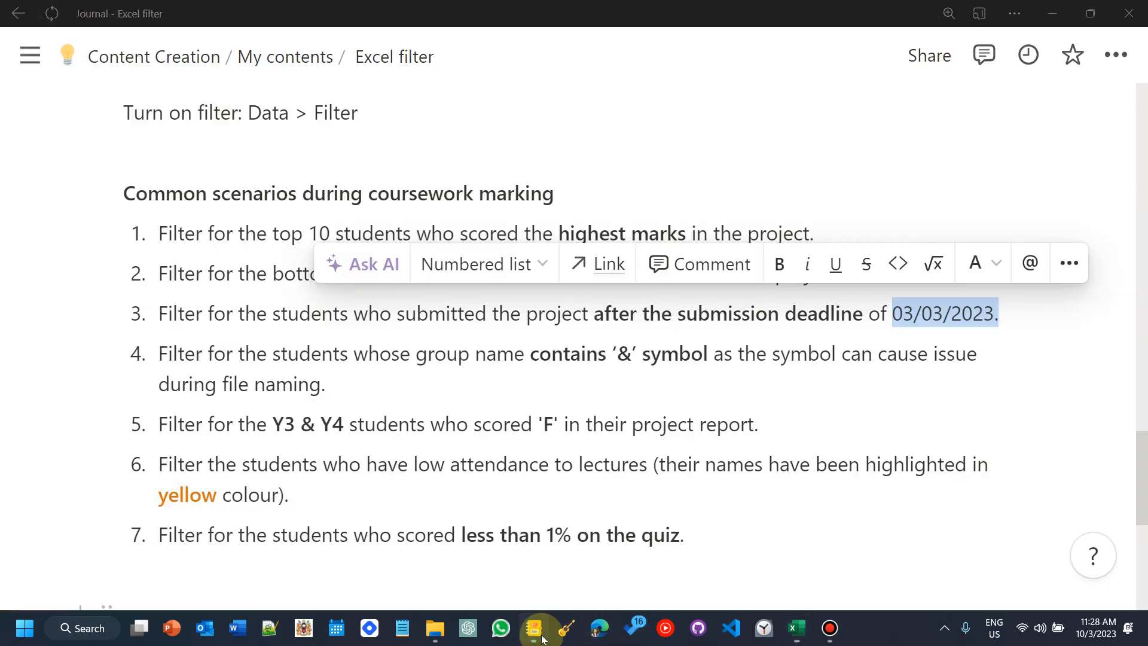
{"action": "left_click", "coordinate": [649, 381]}
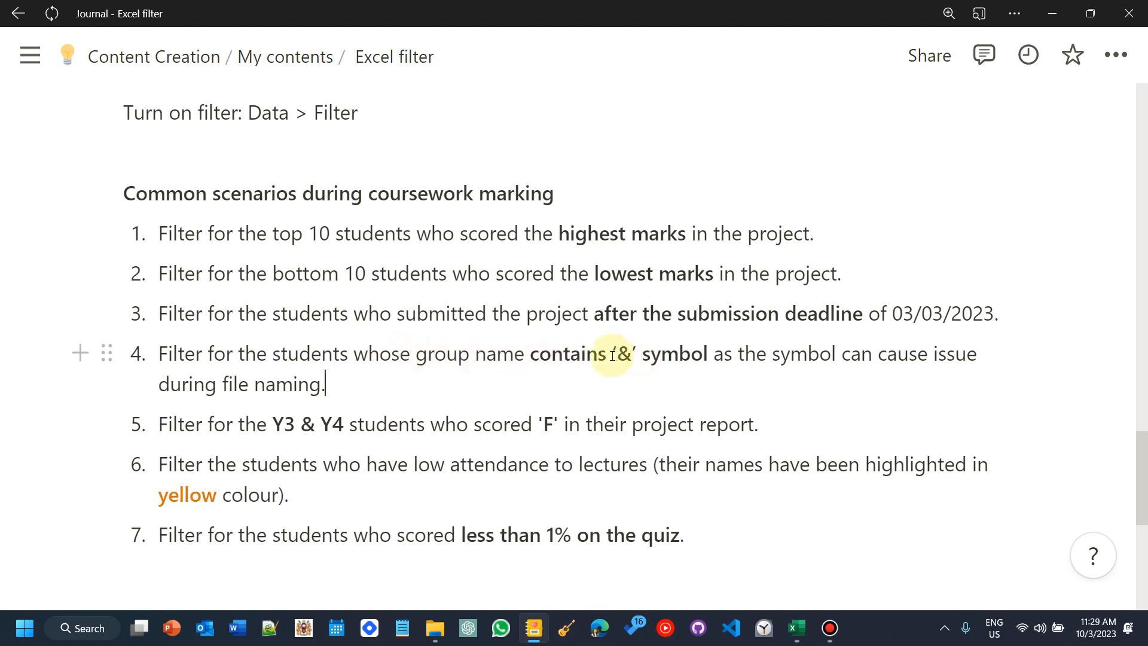
{"action": "left_click_drag", "start_coordinate": [612, 354], "coordinate": [639, 353]}
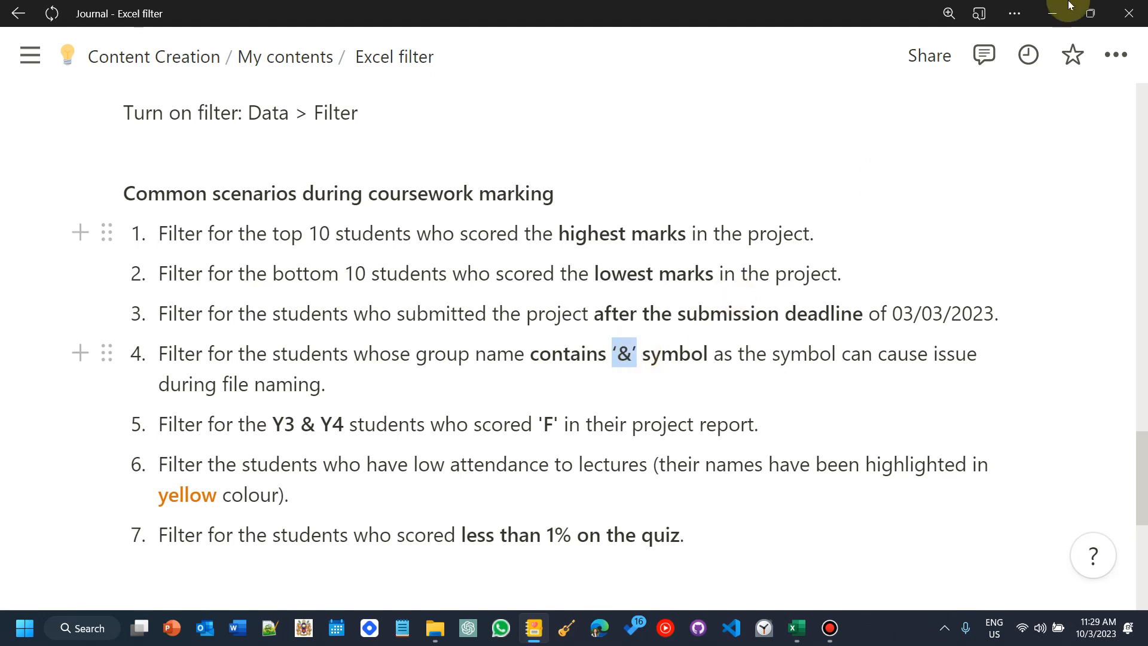
{"action": "left_click", "coordinate": [679, 356]}
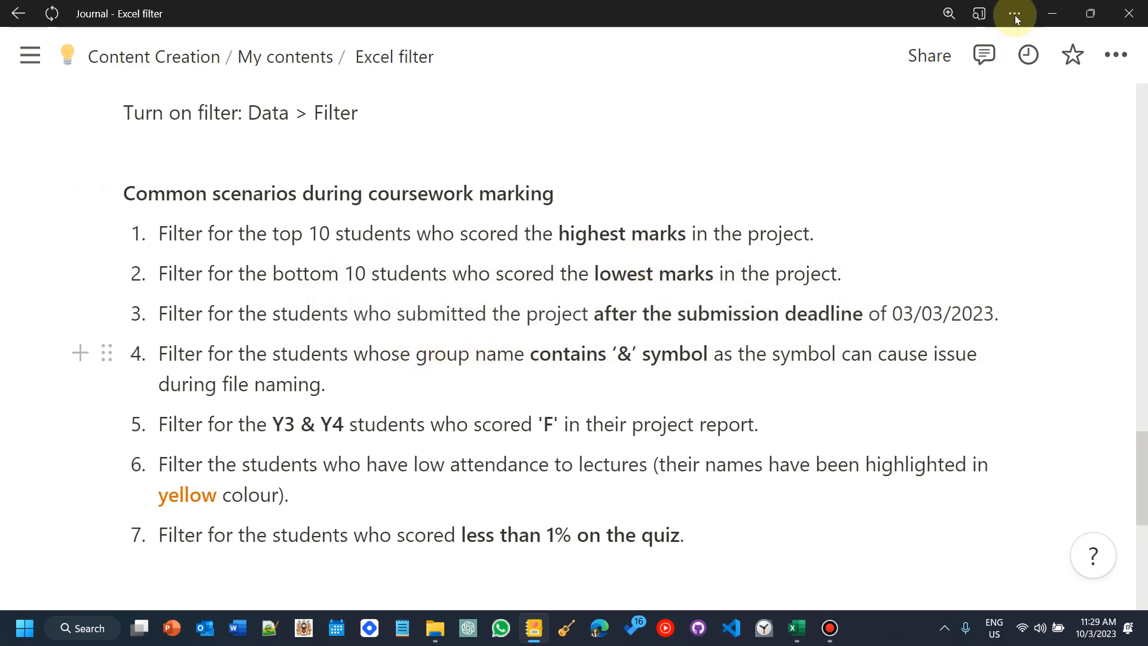
{"action": "left_click", "coordinate": [1052, 13]}
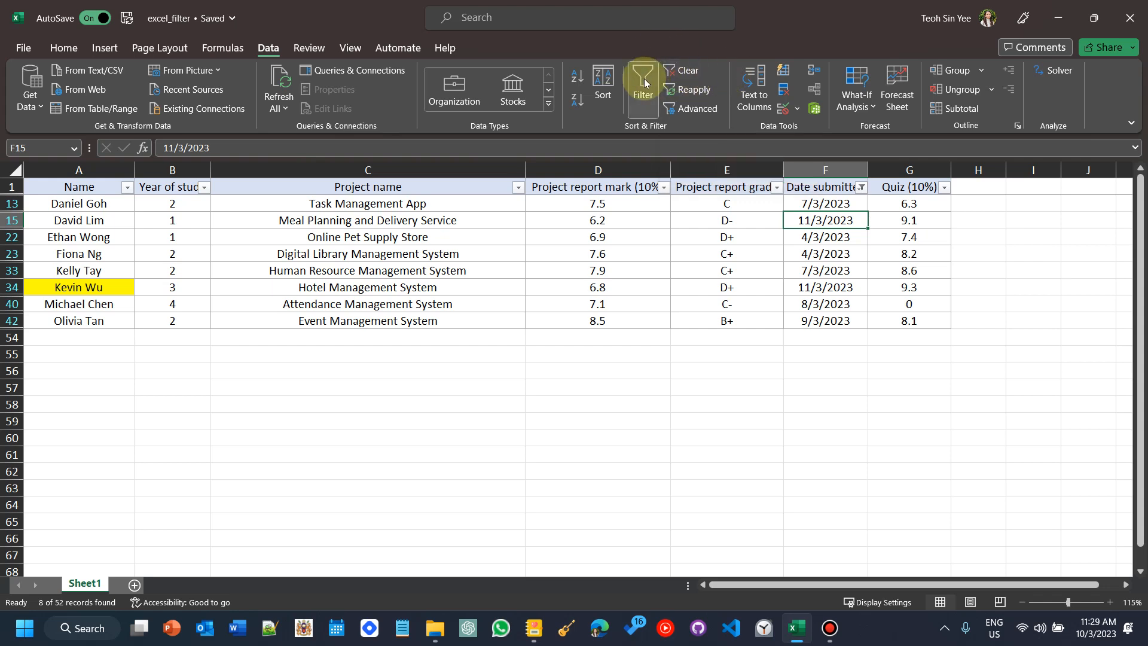
Step: Clear all filters and filter the Project name column for names that contain &
{"action": "left_click", "coordinate": [675, 70]}
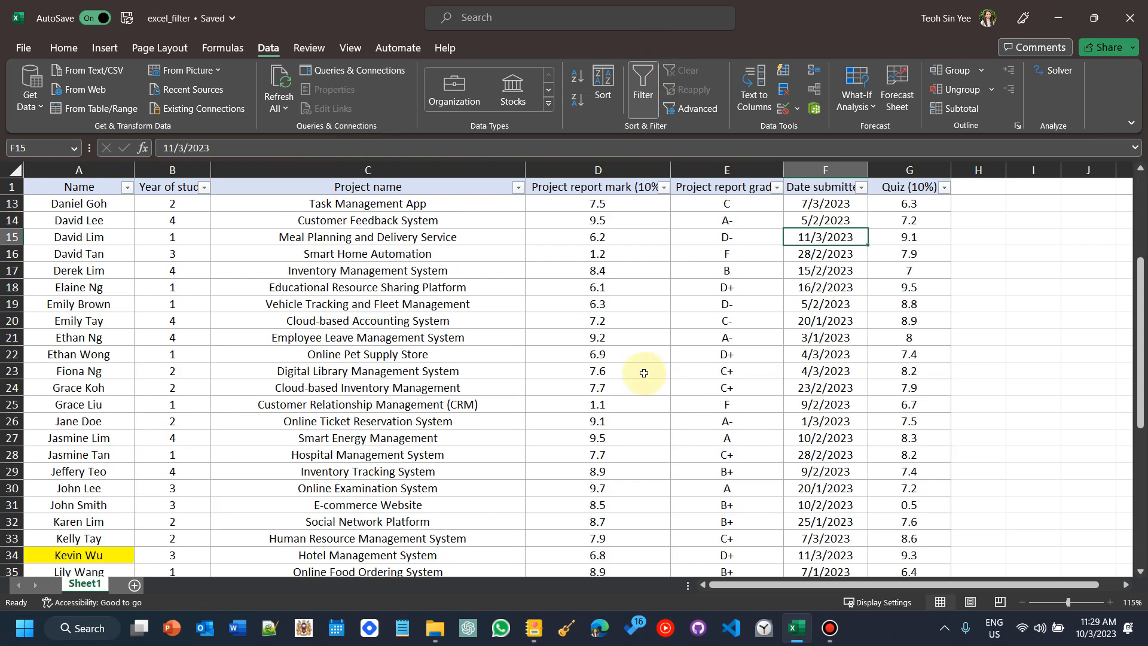
{"action": "left_click", "coordinate": [518, 188]}
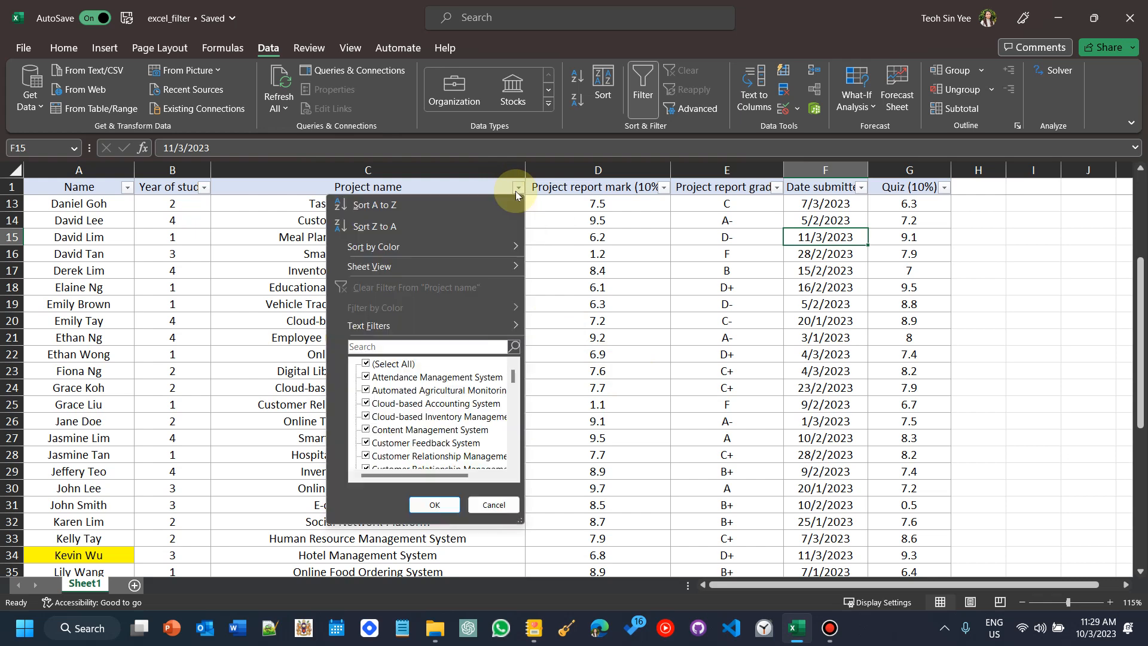
{"action": "mouse_move", "coordinate": [411, 326]}
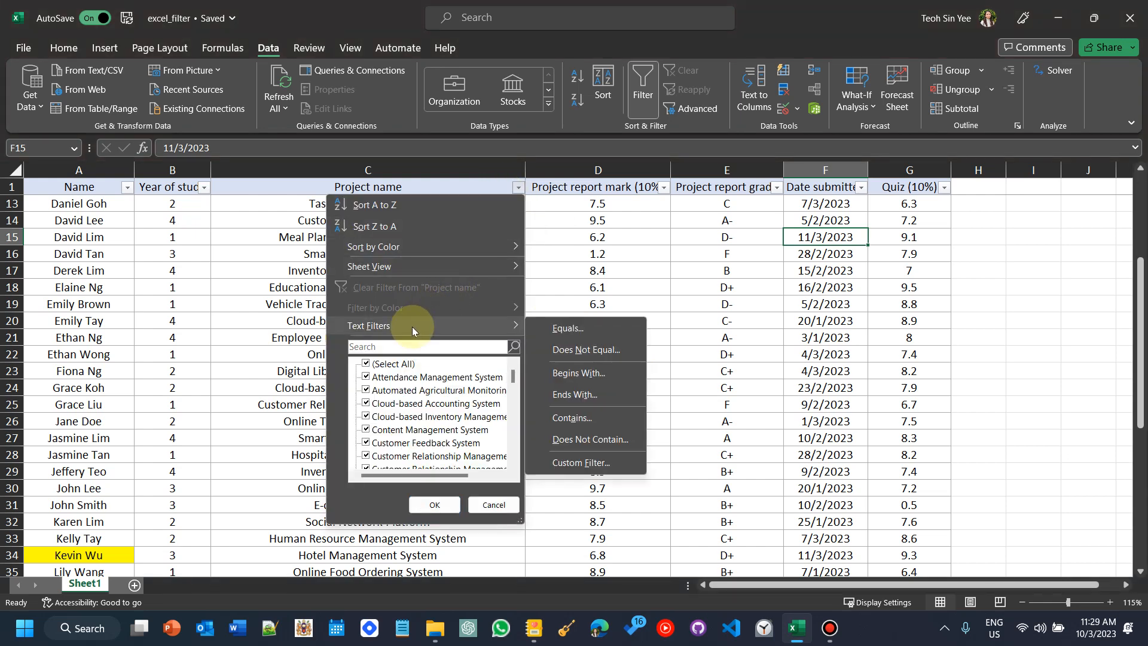
{"action": "left_click", "coordinate": [584, 420]}
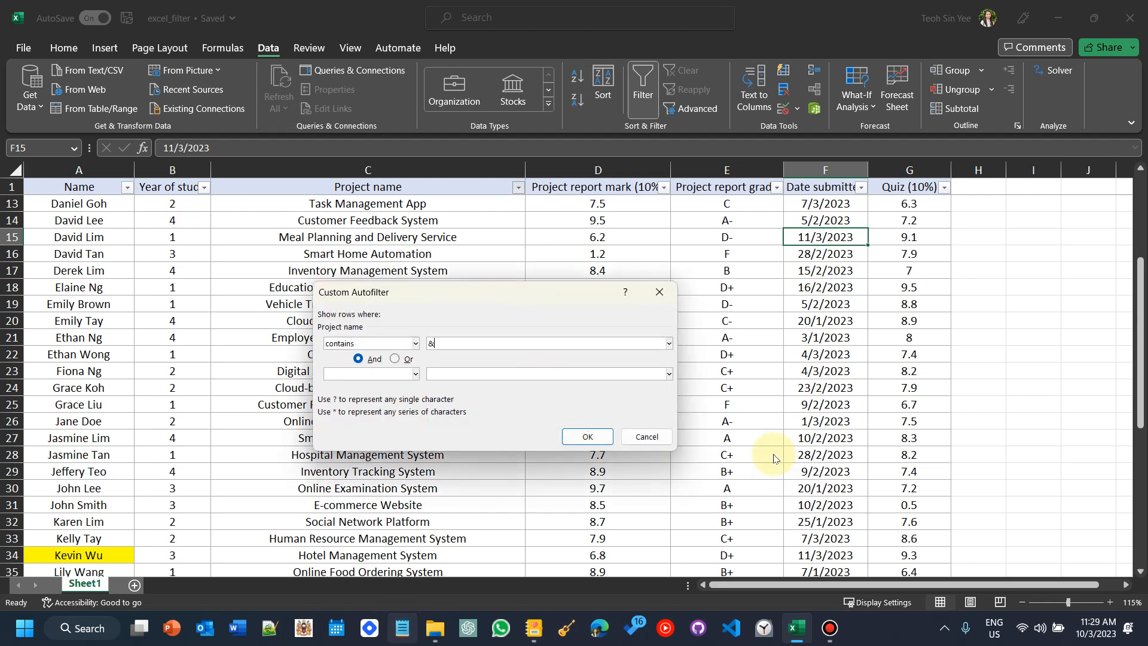
{"action": "left_click", "coordinate": [588, 437]}
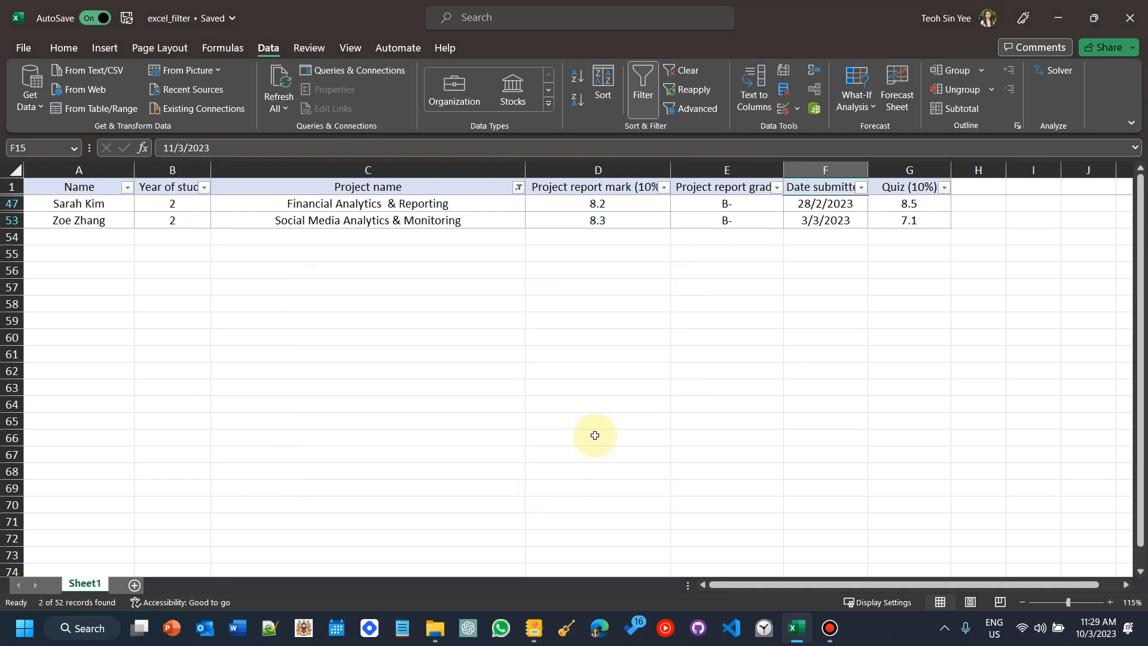
Step: Select the filtered project names, then clear the filter from the Project name column
{"action": "mouse_move", "coordinate": [371, 204]}
{"action": "left_mouse_down"}
{"action": "mouse_move", "coordinate": [359, 223]}
{"action": "mouse_move", "coordinate": [384, 200]}
{"action": "mouse_move", "coordinate": [358, 225]}
{"action": "mouse_move", "coordinate": [369, 223]}
{"action": "left_mouse_up"}
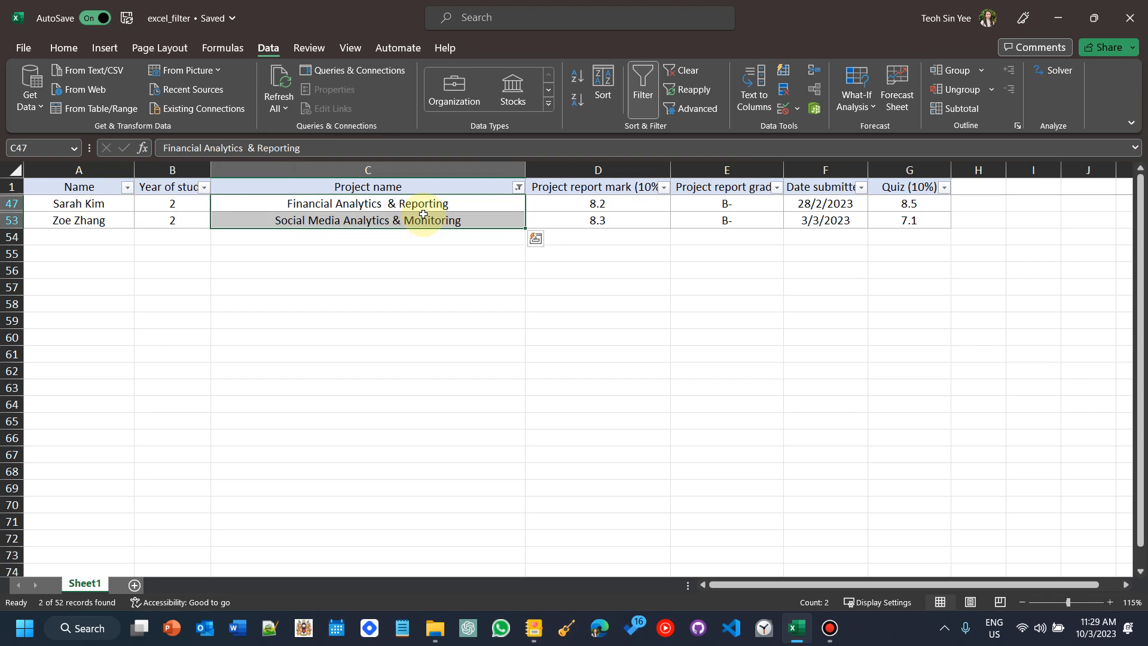
{"action": "left_click", "coordinate": [466, 204]}
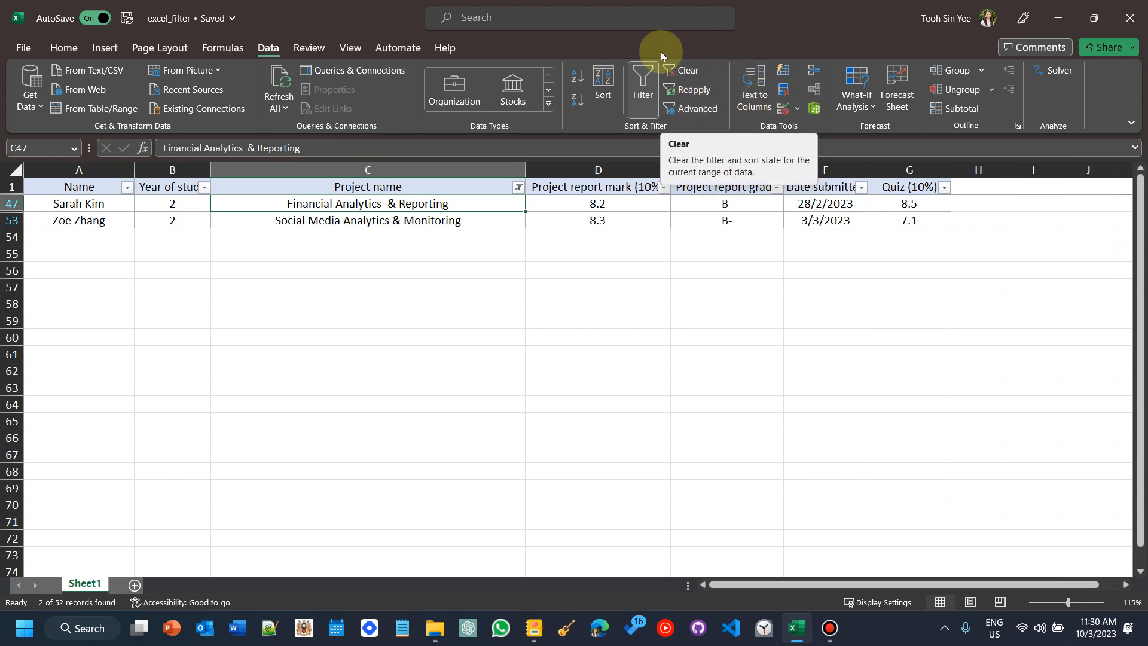
{"action": "left_click", "coordinate": [518, 187]}
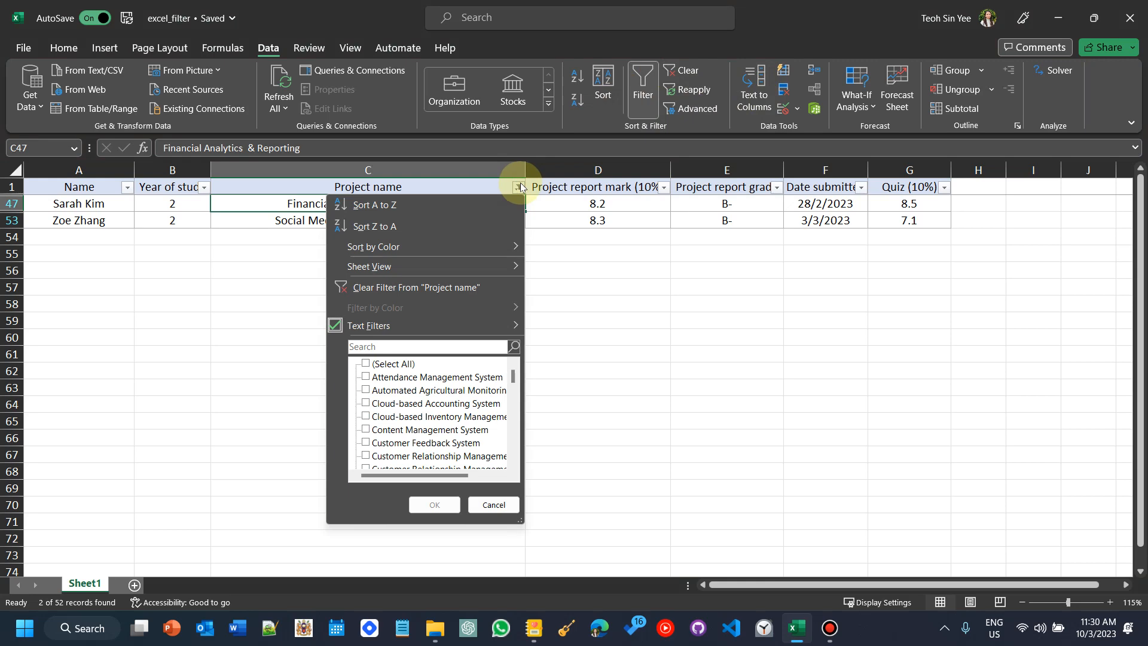
{"action": "left_click", "coordinate": [364, 289]}
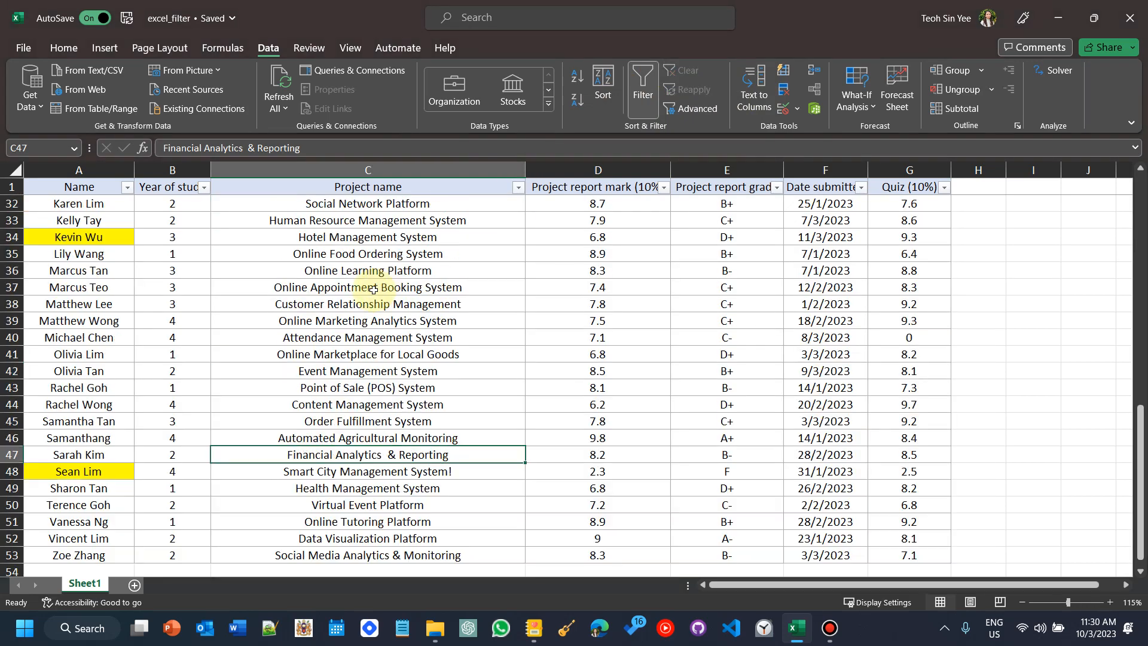
{"action": "scroll", "coordinate": [380, 289], "scroll_direction": "up", "scroll_amount": 9}
{"action": "scroll", "coordinate": [379, 288], "scroll_direction": "up", "scroll_amount": 1}
{"action": "left_click", "coordinate": [395, 203]}
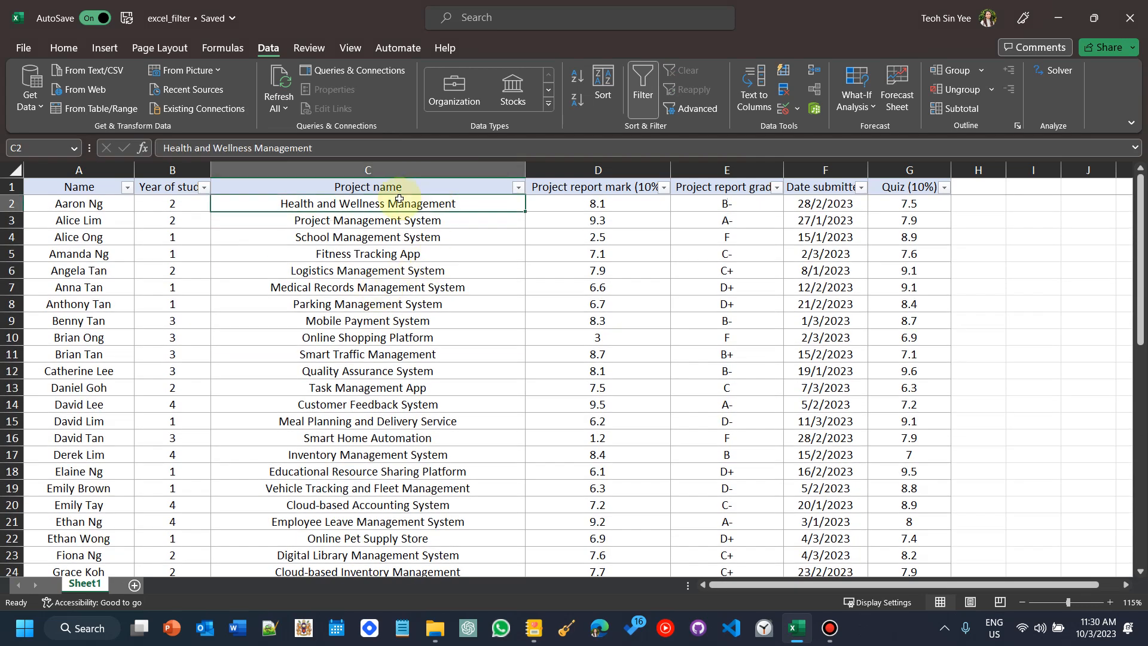
Step: Switch to the Journal notes, highlight scenario 5 about Y3 & Y4 students scoring 'F', and return to Excel
{"action": "left_click", "coordinate": [534, 628]}
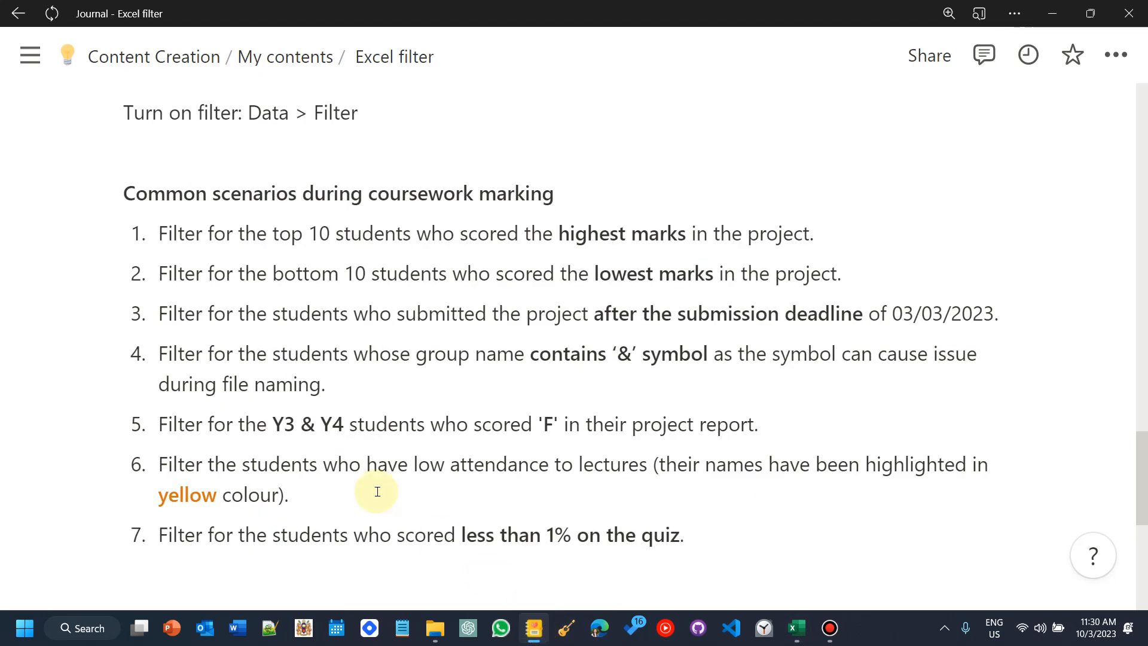
{"action": "scroll", "coordinate": [240, 418], "scroll_direction": "down", "scroll_amount": 1}
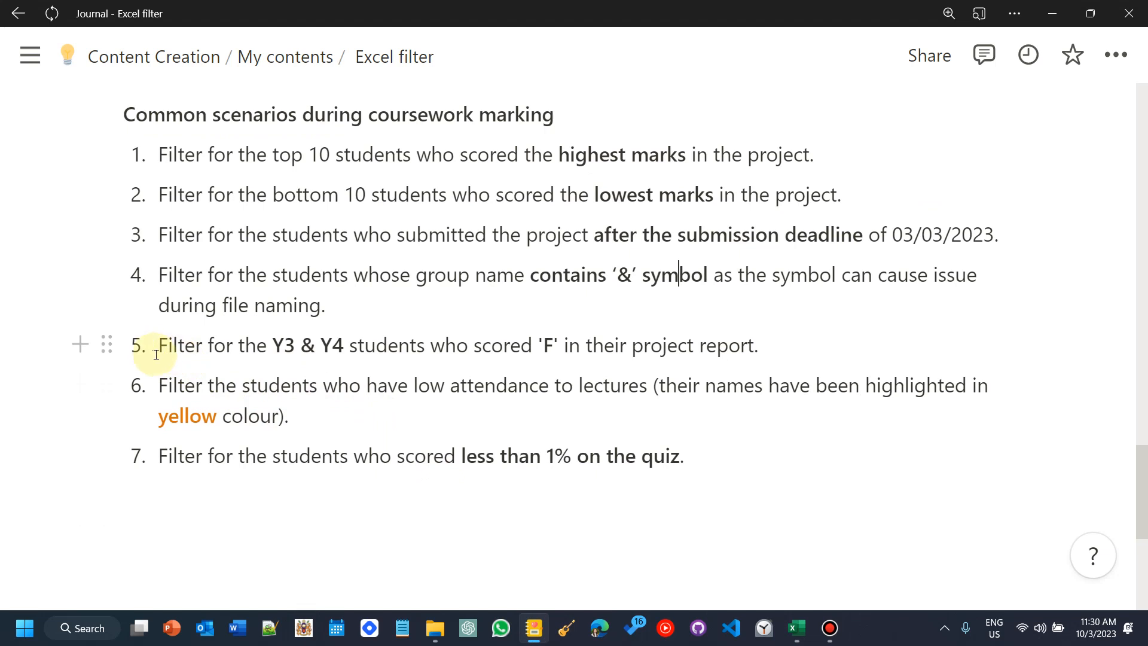
{"action": "left_click_drag", "start_coordinate": [160, 350], "coordinate": [345, 345]}
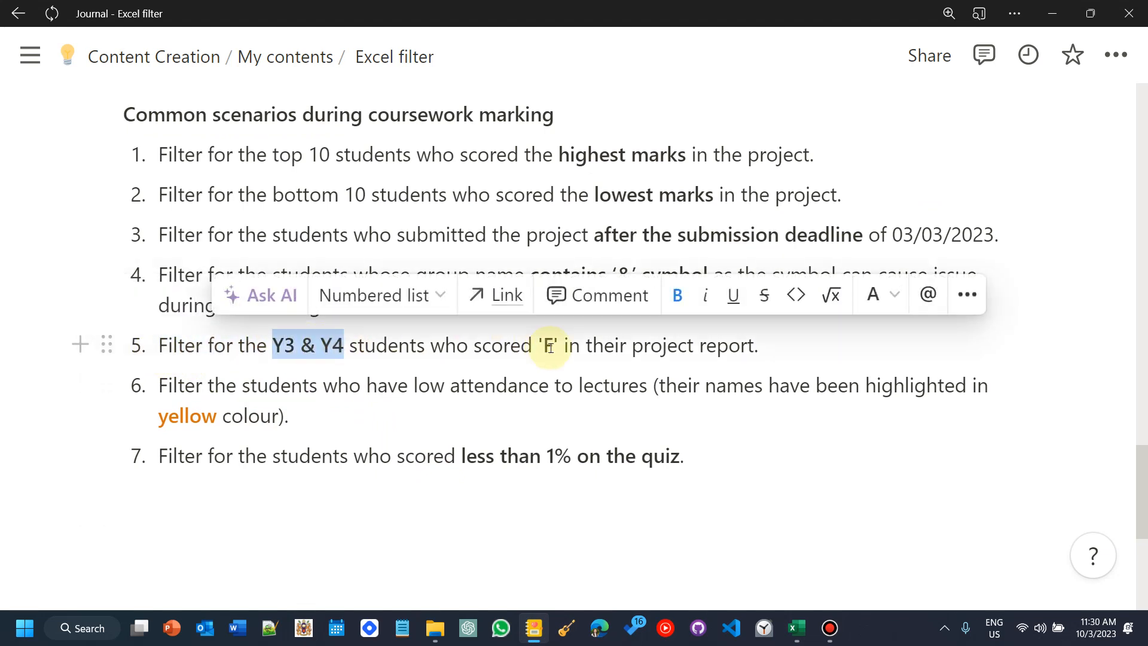
{"action": "left_click_drag", "start_coordinate": [541, 352], "coordinate": [765, 356]}
{"action": "left_click_drag", "start_coordinate": [274, 345], "coordinate": [878, 307]}
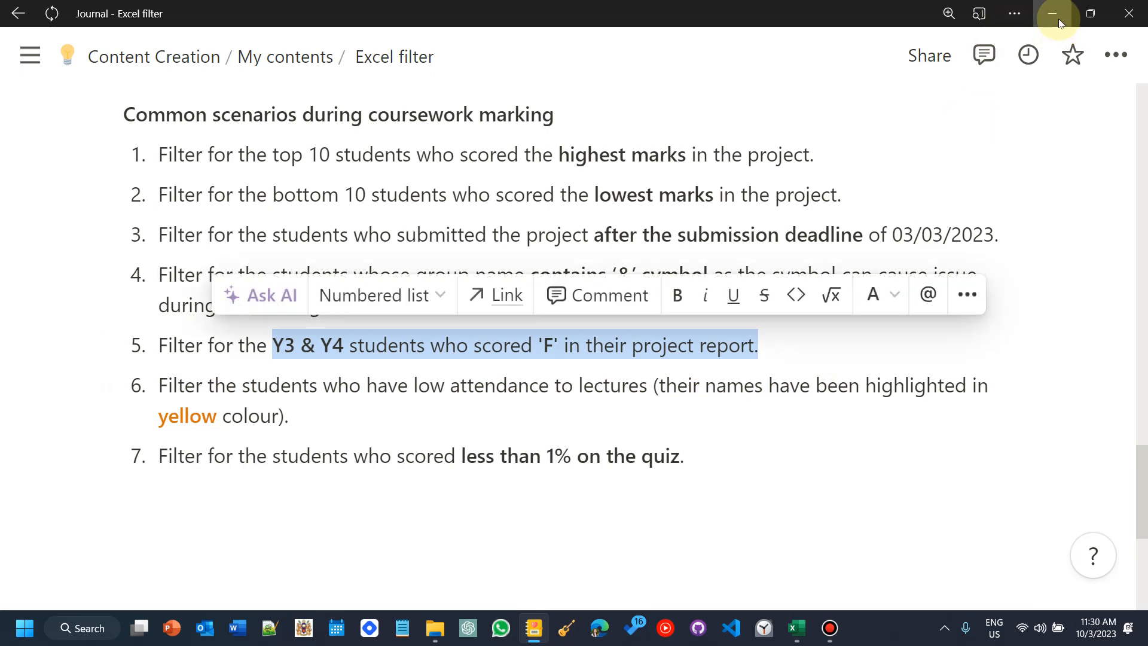
{"action": "left_click", "coordinate": [1052, 16]}
Step: Filter the Year of study column to show only years 3 and 4
{"action": "left_click", "coordinate": [214, 237]}
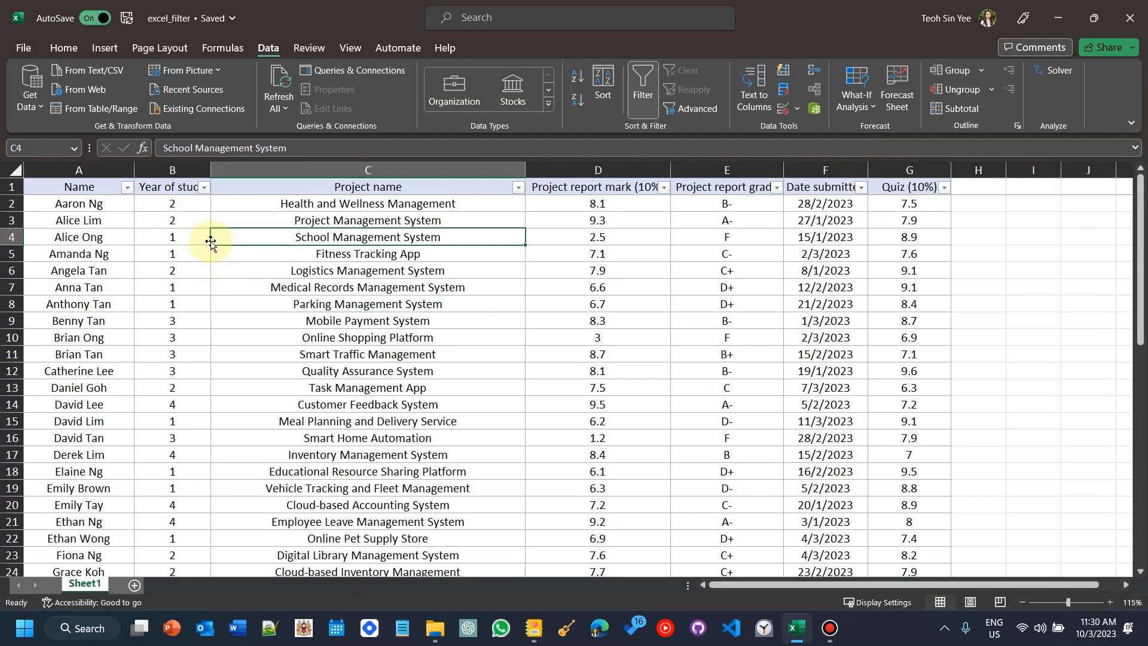
{"action": "left_click", "coordinate": [204, 189]}
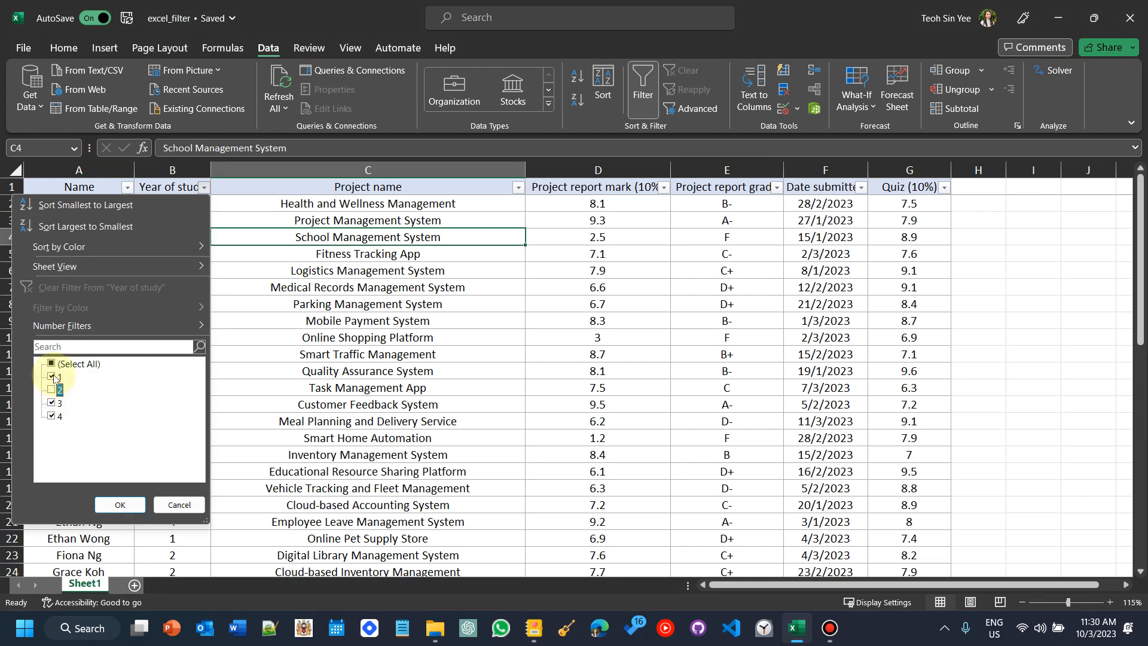
{"action": "left_click", "coordinate": [52, 377]}
{"action": "left_click", "coordinate": [118, 504]}
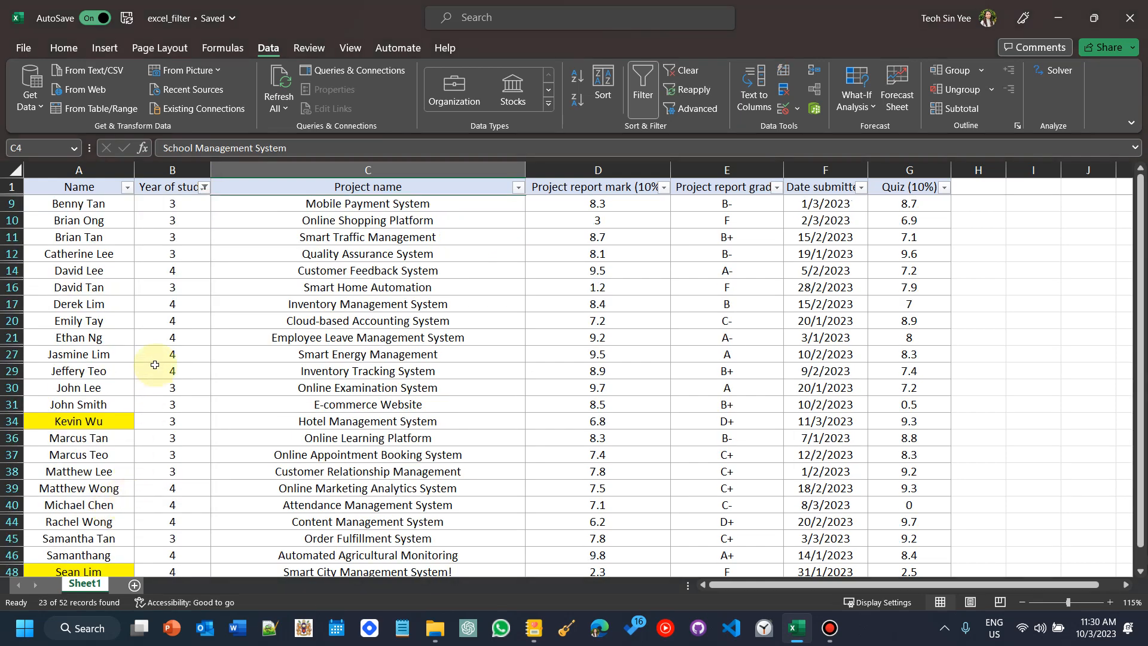
Step: Review the filtered Year 3 and Year 4 rows and their project report grades
{"action": "scroll", "coordinate": [155, 365], "scroll_direction": "down", "scroll_amount": 4}
{"action": "scroll", "coordinate": [167, 335], "scroll_direction": "up", "scroll_amount": 4}
{"action": "left_click_drag", "start_coordinate": [197, 203], "coordinate": [184, 522]}
{"action": "scroll", "coordinate": [479, 474], "scroll_direction": "up", "scroll_amount": 1}
{"action": "left_click", "coordinate": [722, 276]}
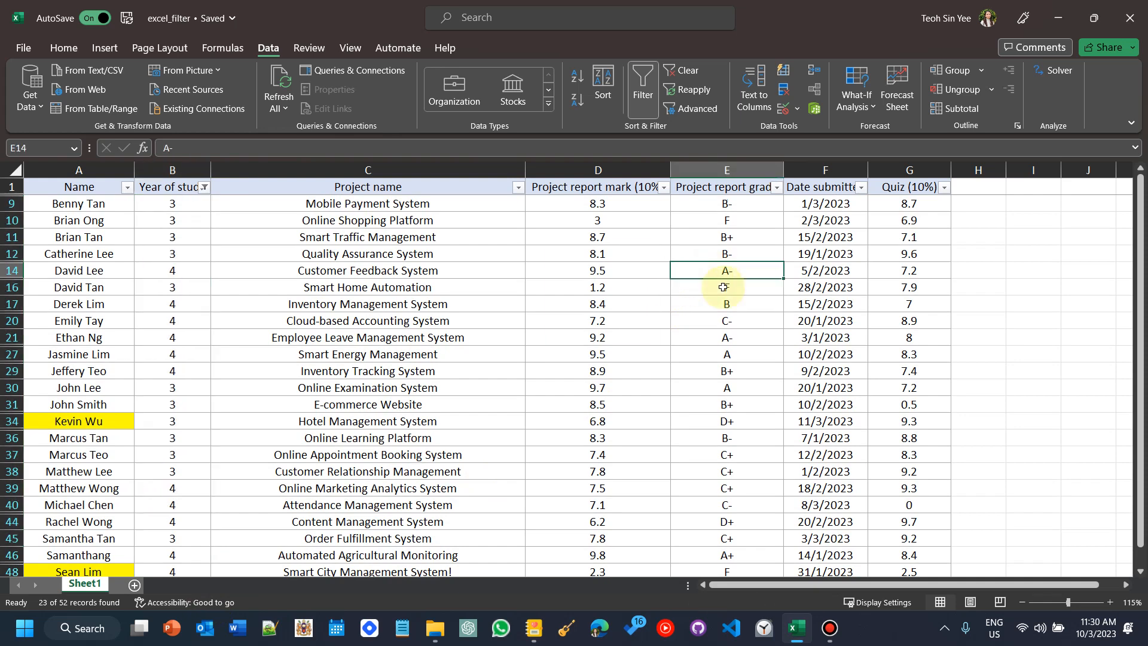
{"action": "left_click", "coordinate": [757, 204]}
{"action": "scroll", "coordinate": [752, 357], "scroll_direction": "down", "scroll_amount": 5}
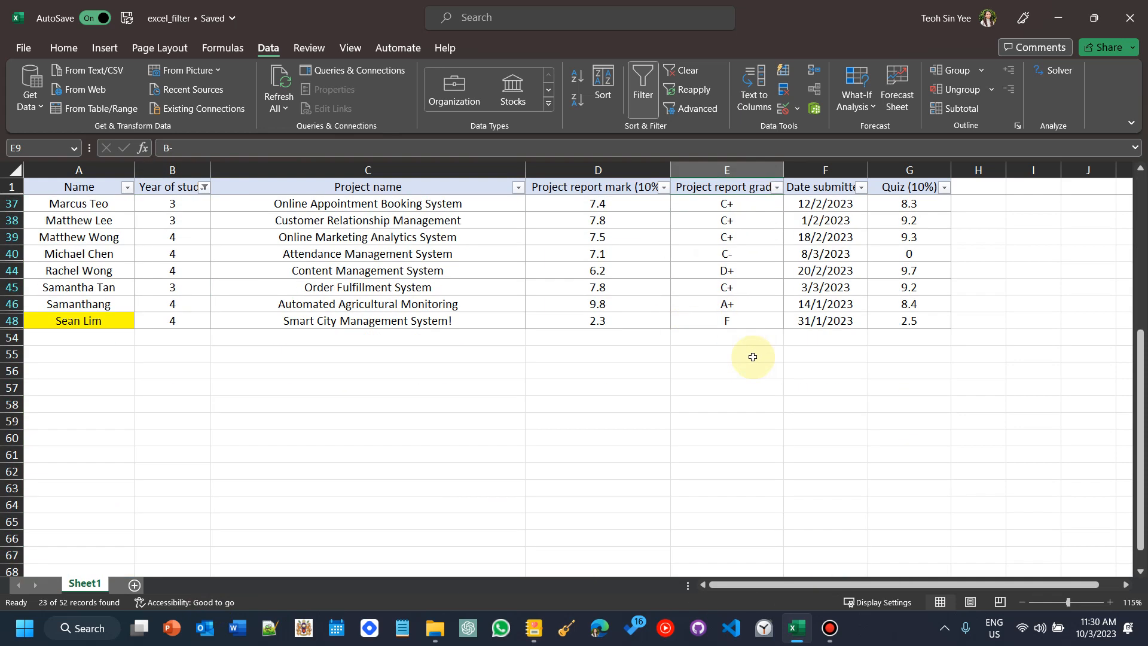
{"action": "scroll", "coordinate": [752, 357], "scroll_direction": "up", "scroll_amount": 5}
Step: Filter the Project report grade column to show only grade F
{"action": "left_click", "coordinate": [777, 187]}
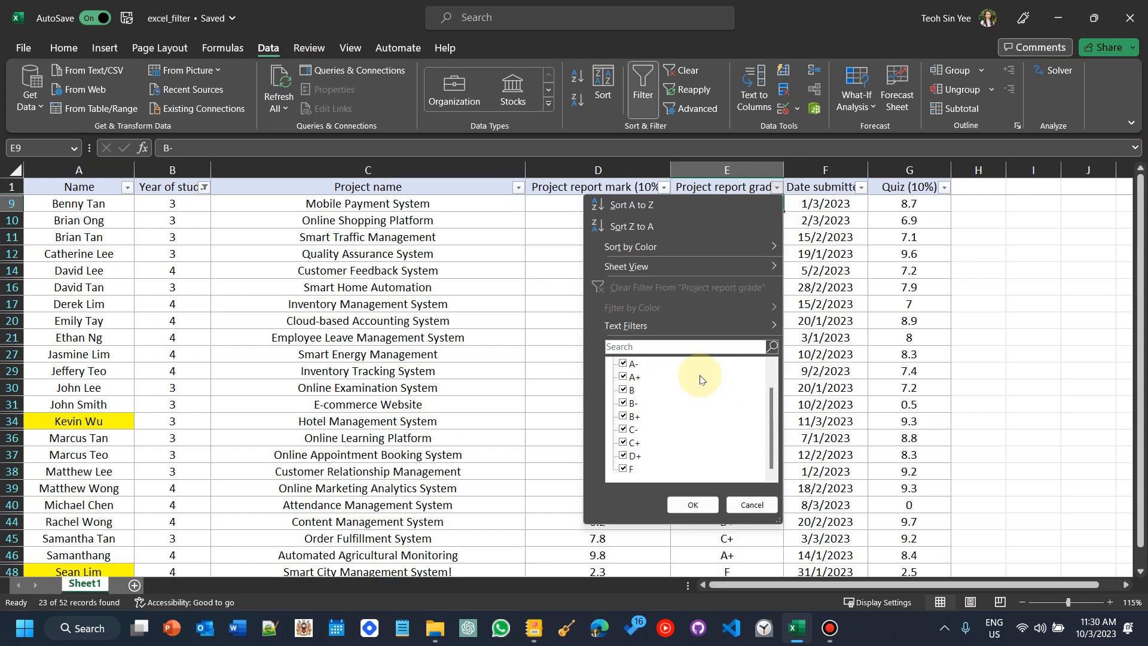
{"action": "left_click", "coordinate": [633, 377]}
{"action": "left_click", "coordinate": [624, 389]}
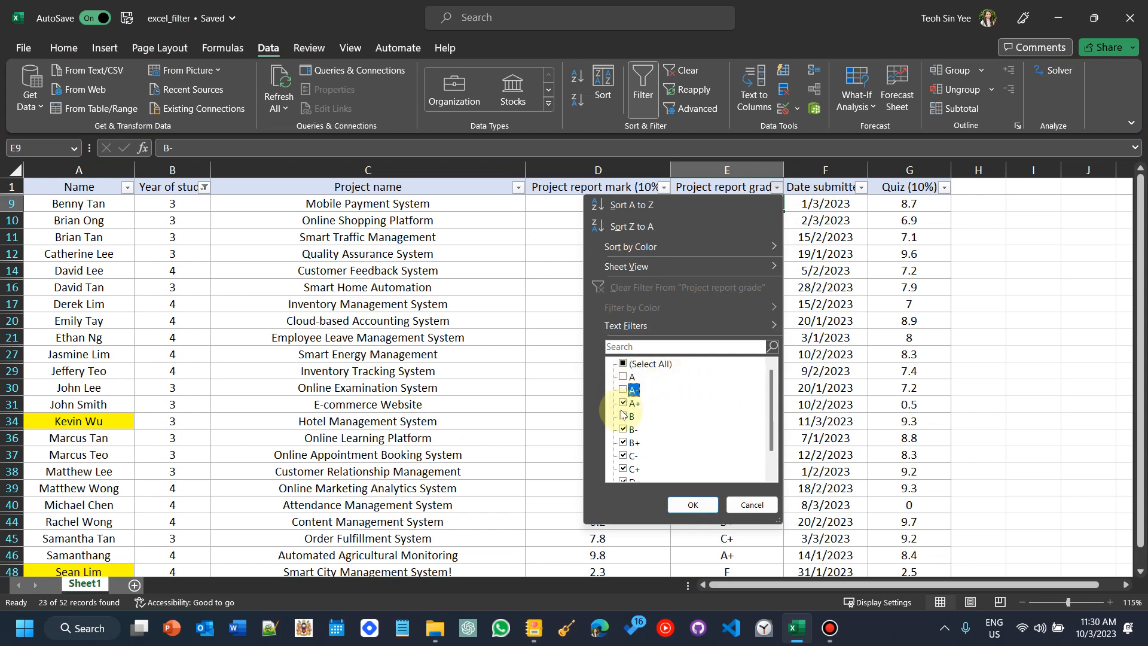
{"action": "left_click", "coordinate": [621, 417]}
{"action": "left_click", "coordinate": [624, 403]}
{"action": "left_click", "coordinate": [624, 364]}
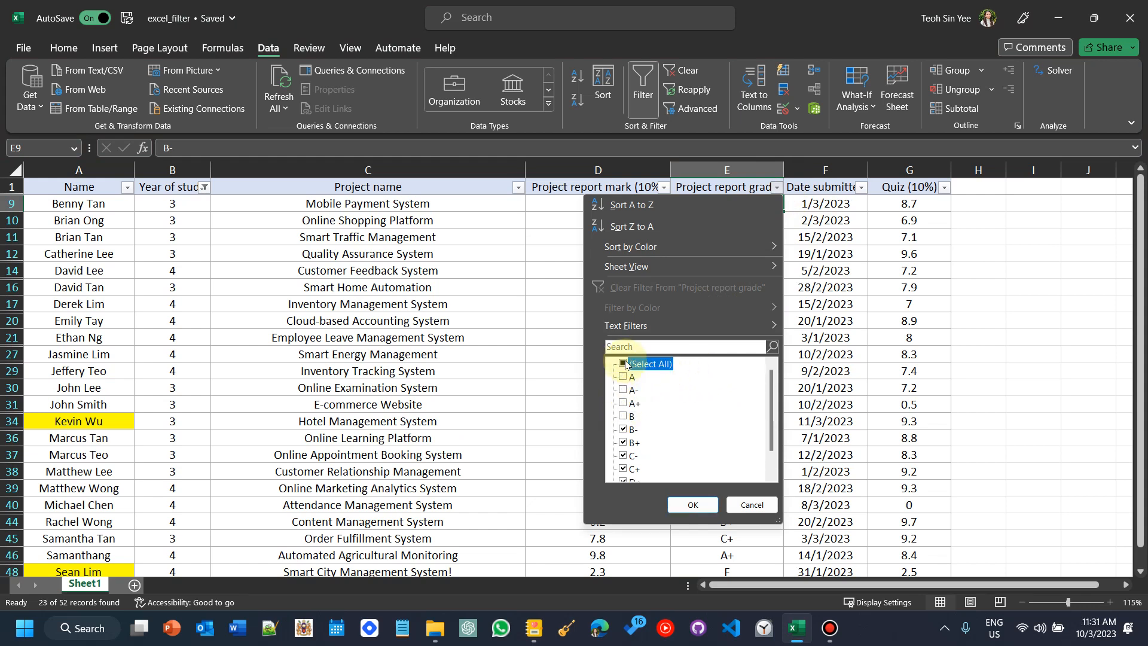
{"action": "left_click", "coordinate": [624, 364]}
{"action": "scroll", "coordinate": [624, 418], "scroll_direction": "down", "scroll_amount": 1}
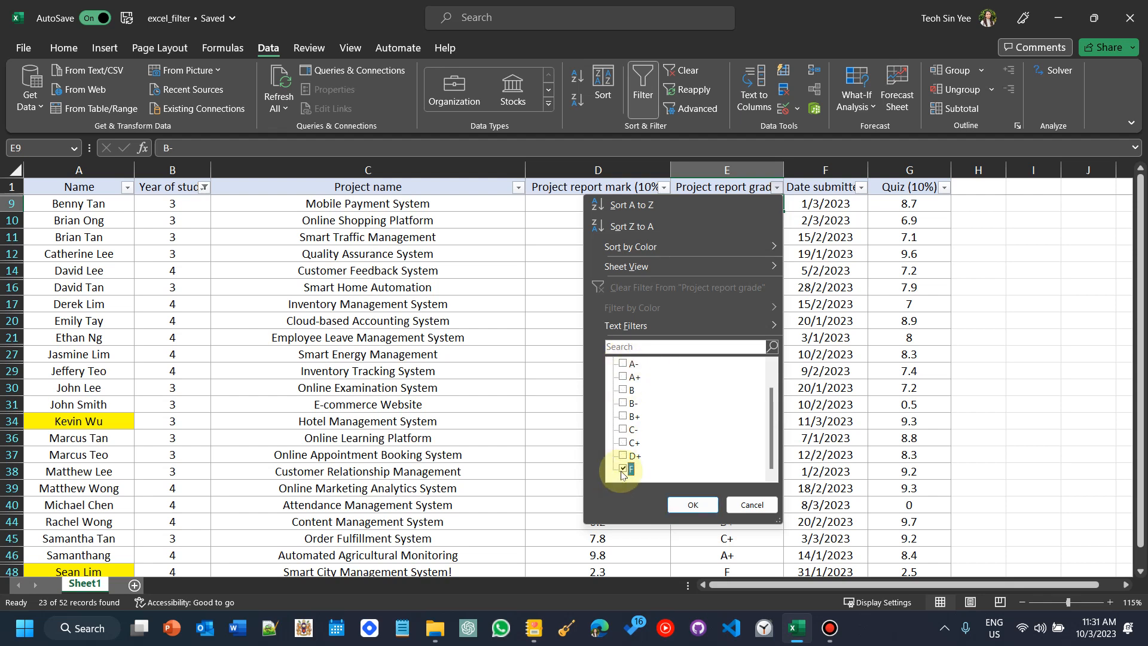
{"action": "left_click", "coordinate": [686, 505]}
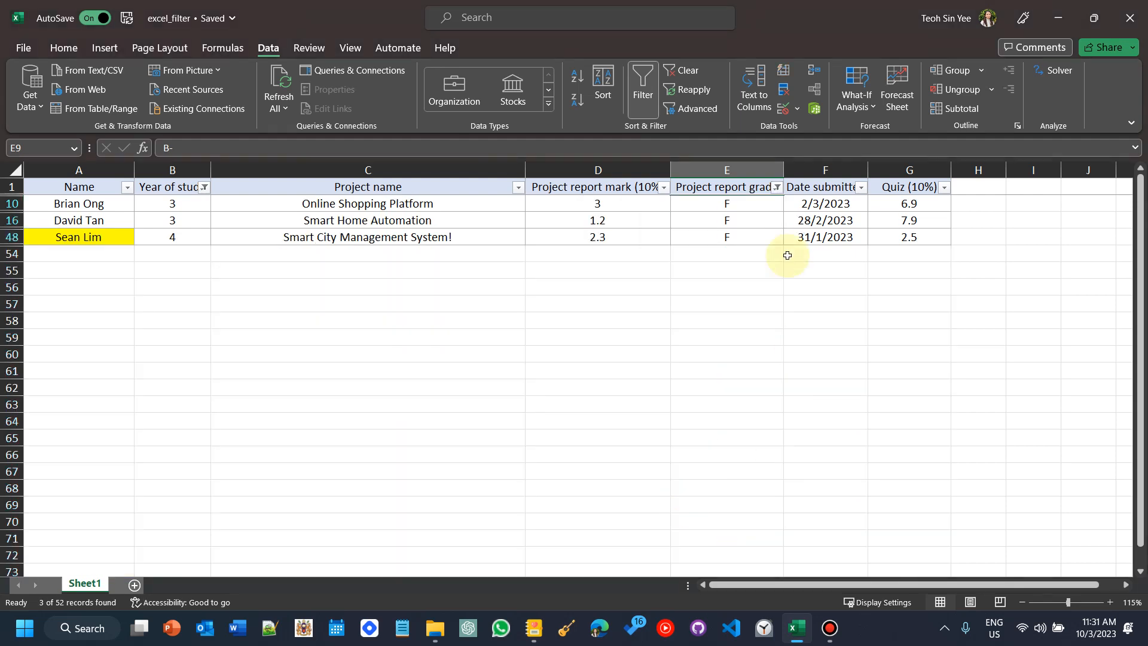
Step: Select the filtered failing Year 3 and 4 rows and inspect the Project report mark filter list
{"action": "left_click", "coordinate": [94, 211]}
{"action": "left_click_drag", "start_coordinate": [94, 211], "coordinate": [744, 244]}
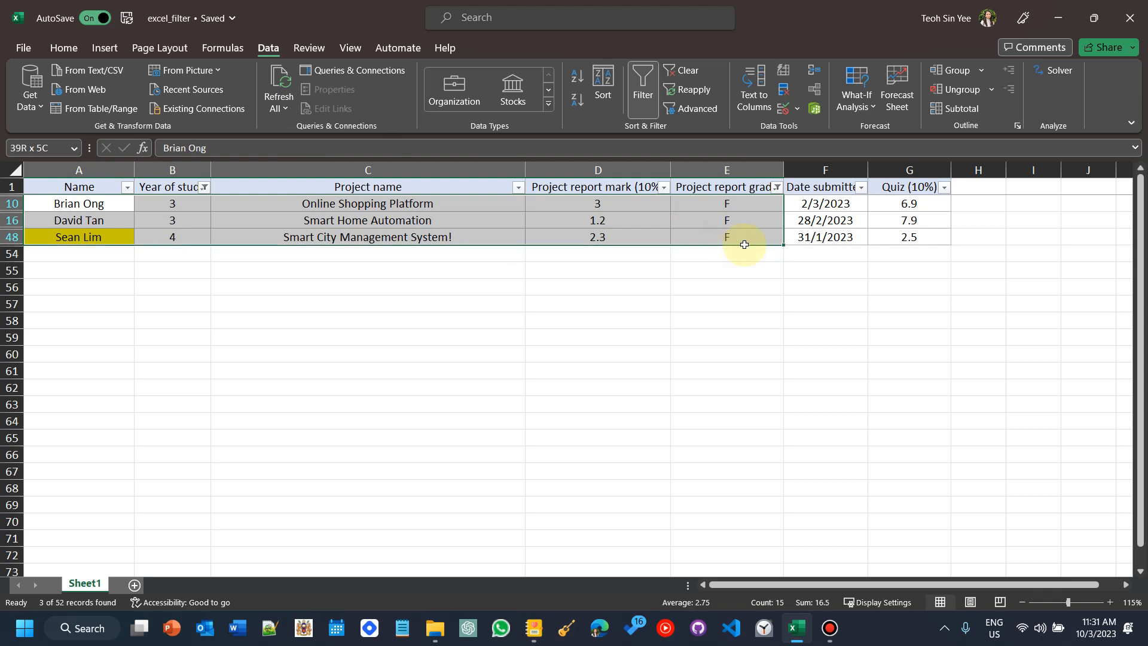
{"action": "left_click", "coordinate": [746, 242]}
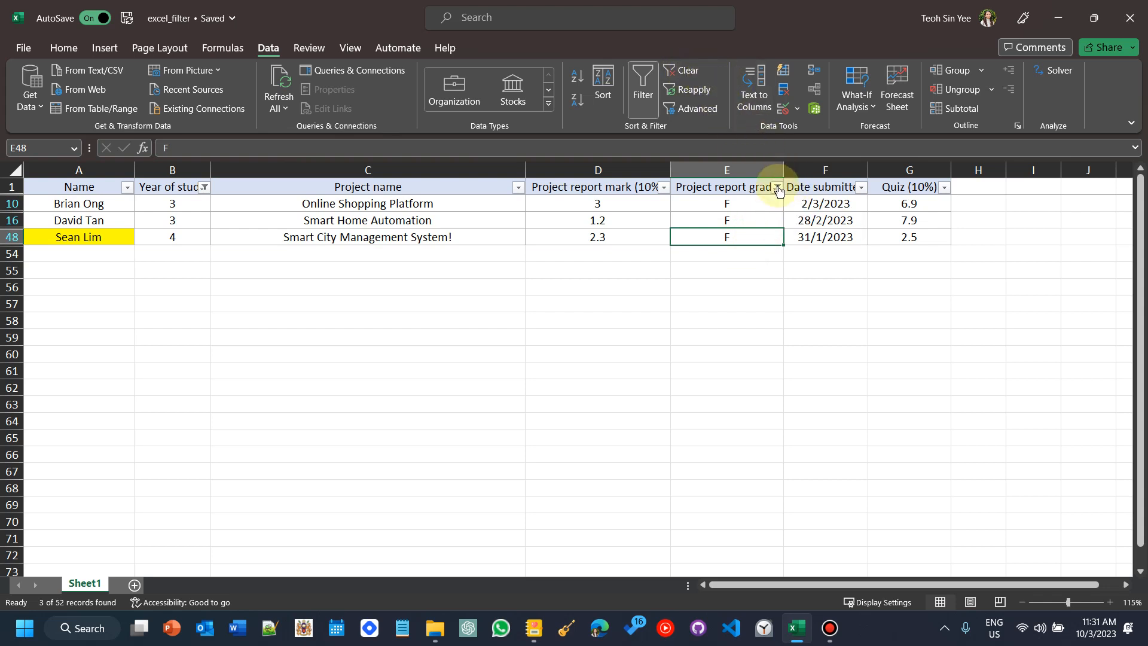
{"action": "left_click", "coordinate": [158, 191]}
{"action": "left_click", "coordinate": [725, 192]}
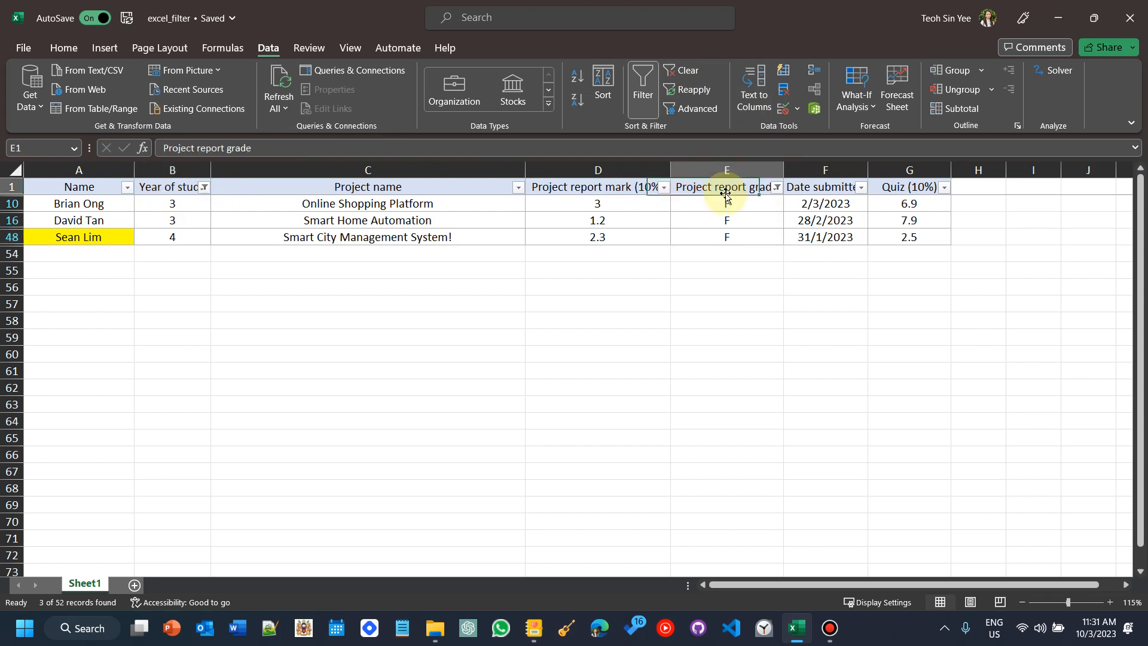
{"action": "left_click", "coordinate": [663, 188]}
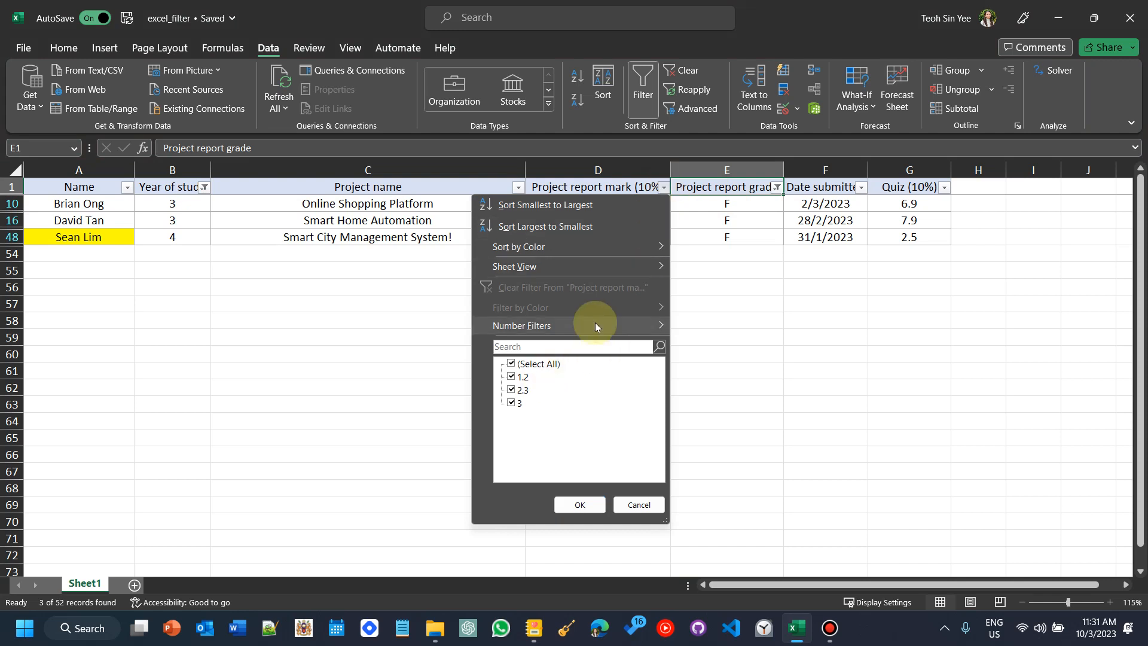
{"action": "left_click", "coordinate": [623, 189]}
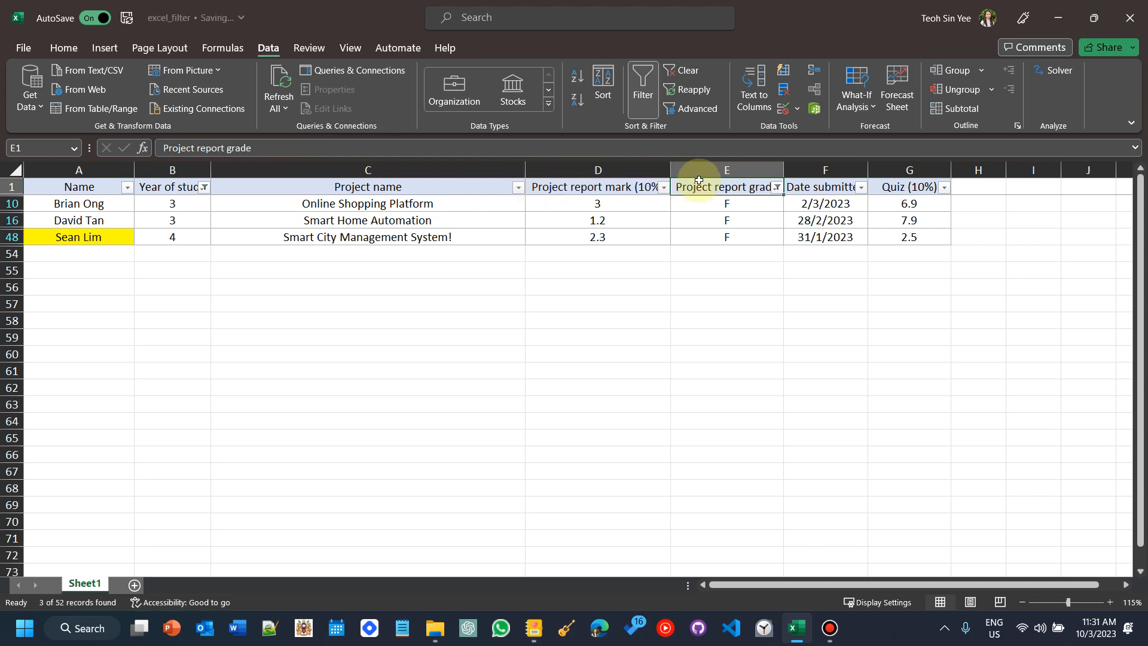
Step: Clear the filters from the Project report grade and Year of study columns
{"action": "left_click", "coordinate": [777, 187]}
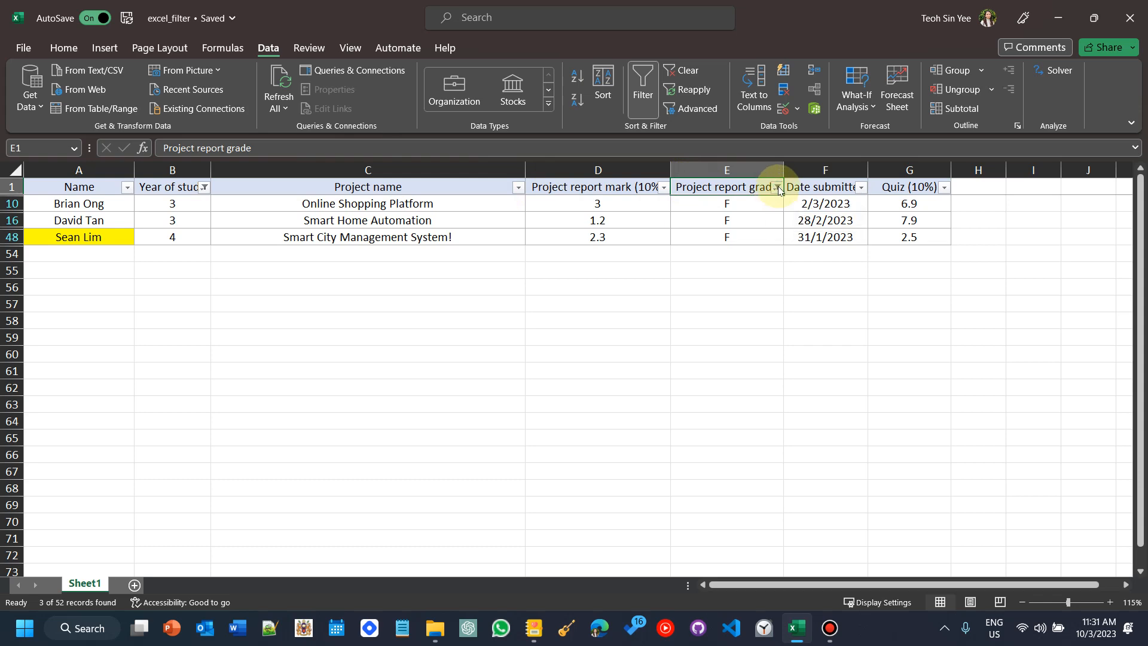
{"action": "left_click", "coordinate": [682, 285]}
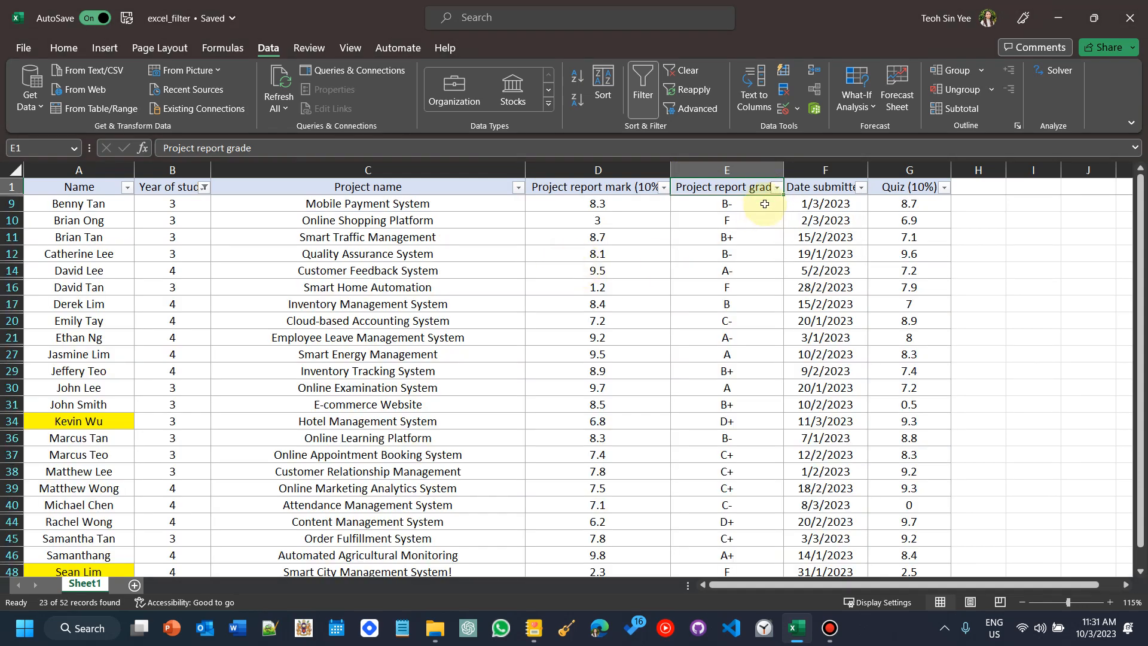
{"action": "left_click", "coordinate": [201, 188]}
{"action": "left_click", "coordinate": [203, 187]}
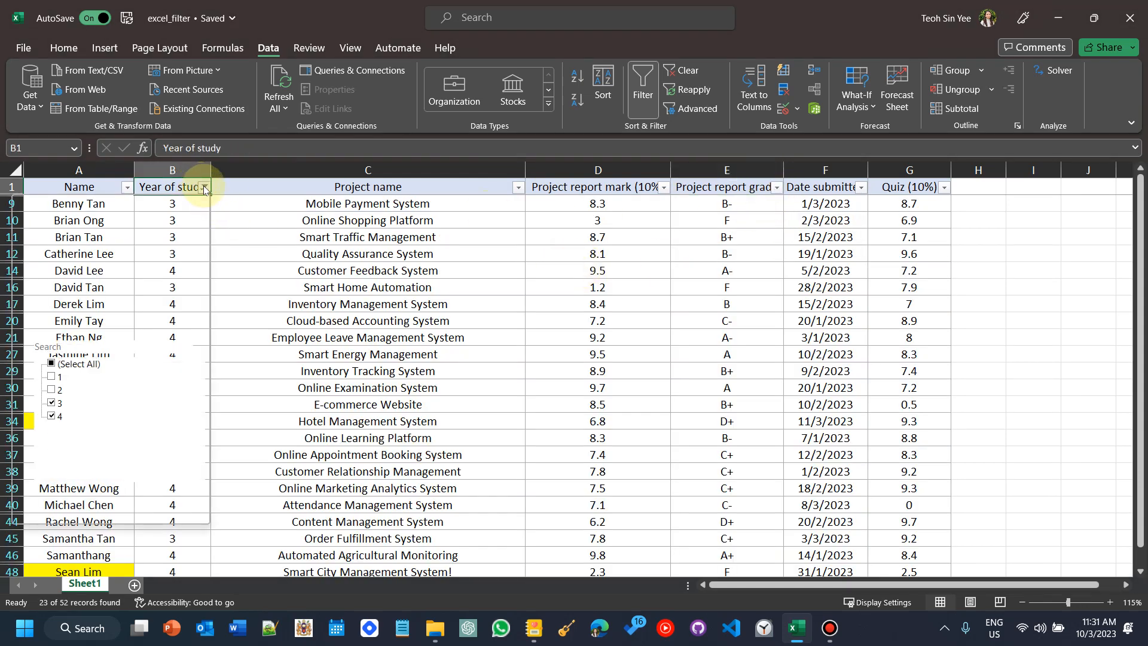
{"action": "left_click", "coordinate": [165, 291]}
{"action": "scroll", "coordinate": [510, 392], "scroll_direction": "up", "scroll_amount": 3}
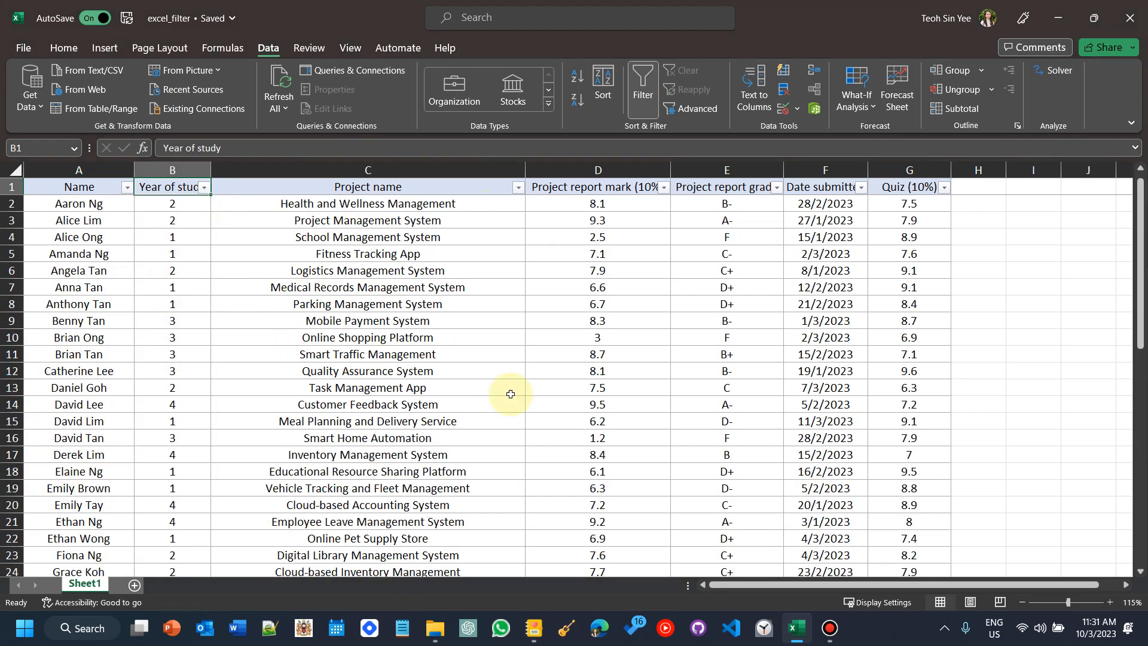
Step: Undo both filter clears
{"action": "left_click", "coordinate": [648, 287]}
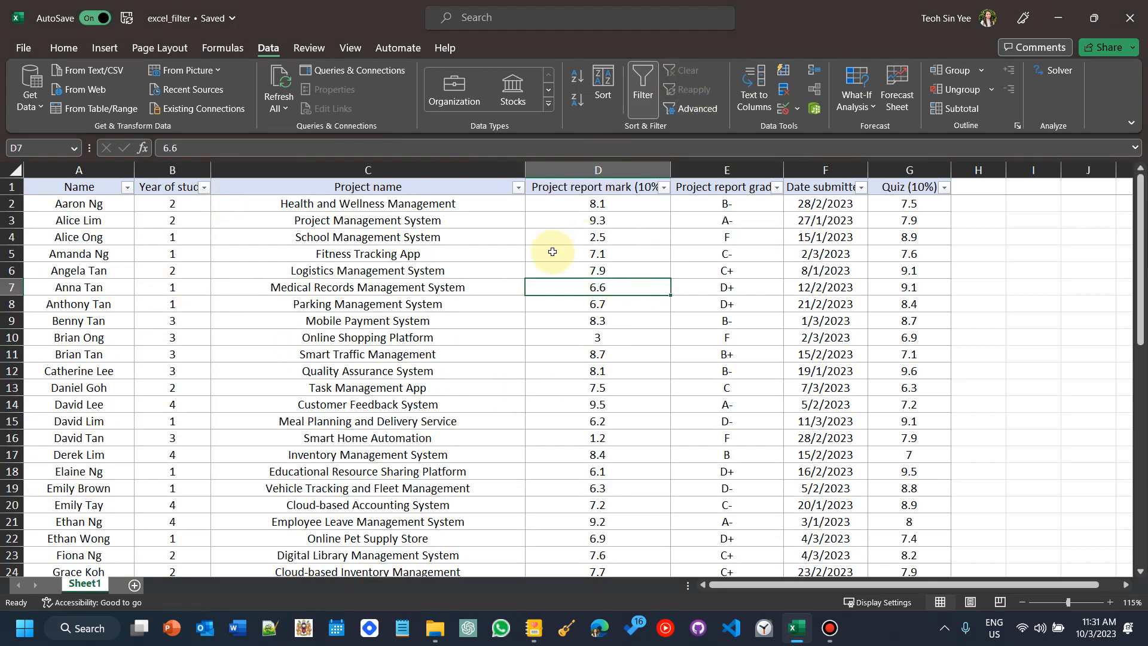
{"action": "key", "text": "ctrl+z"}
{"action": "key", "text": "ctrl+z"}
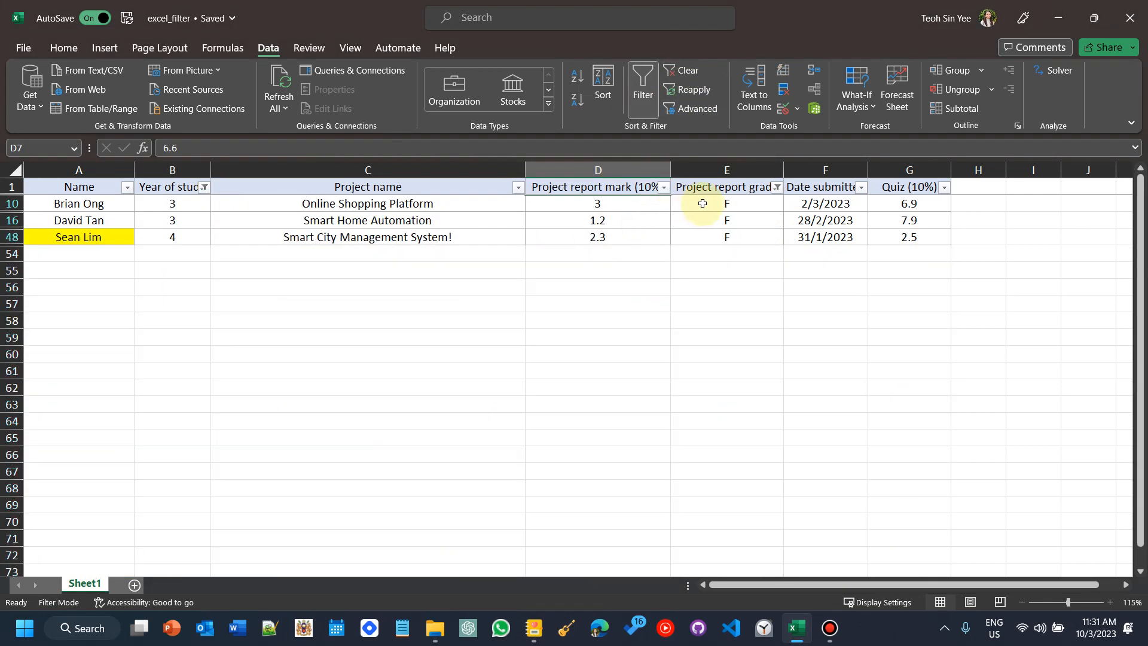
Step: Clear all filters from the table
{"action": "left_click", "coordinate": [755, 215]}
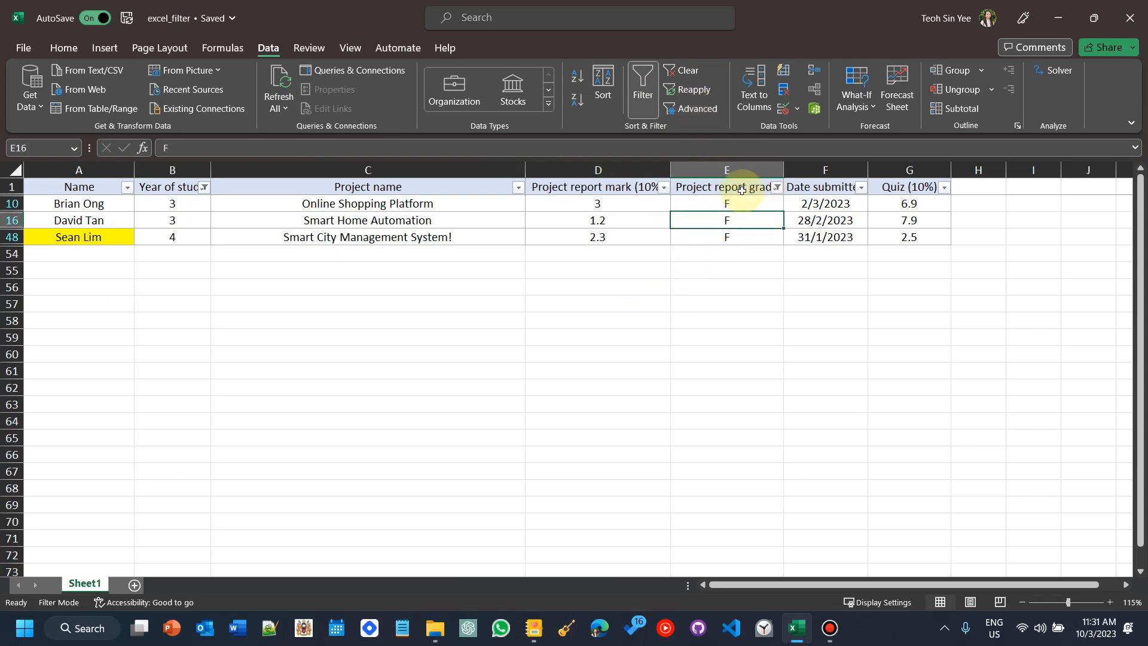
{"action": "left_click", "coordinate": [680, 70]}
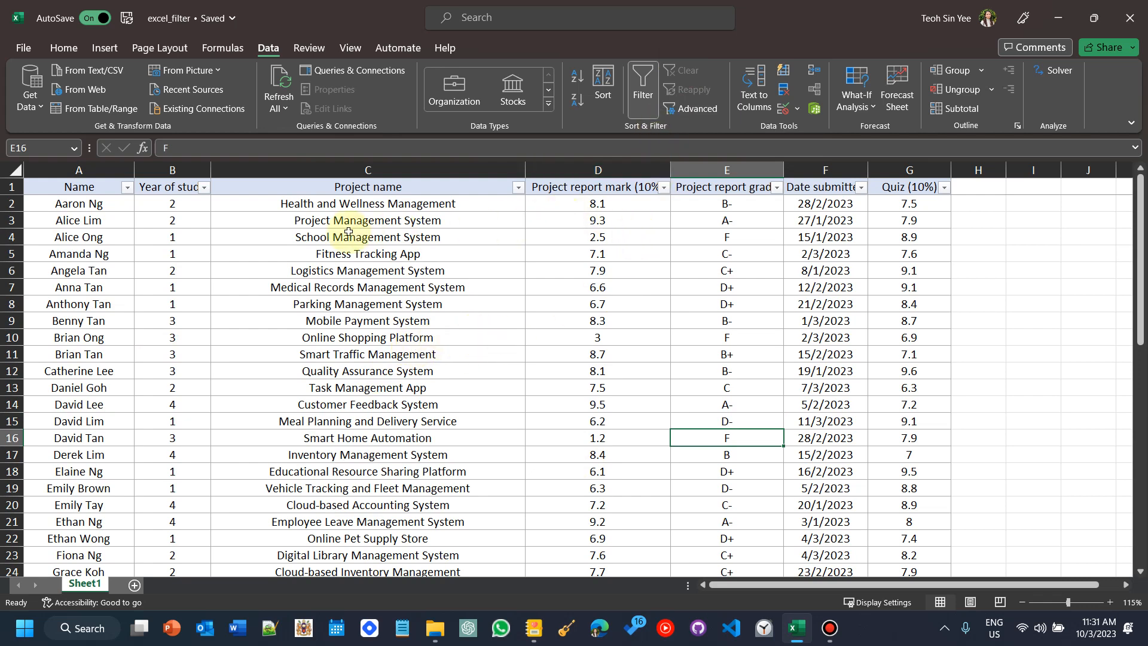
{"action": "left_click", "coordinate": [124, 207]}
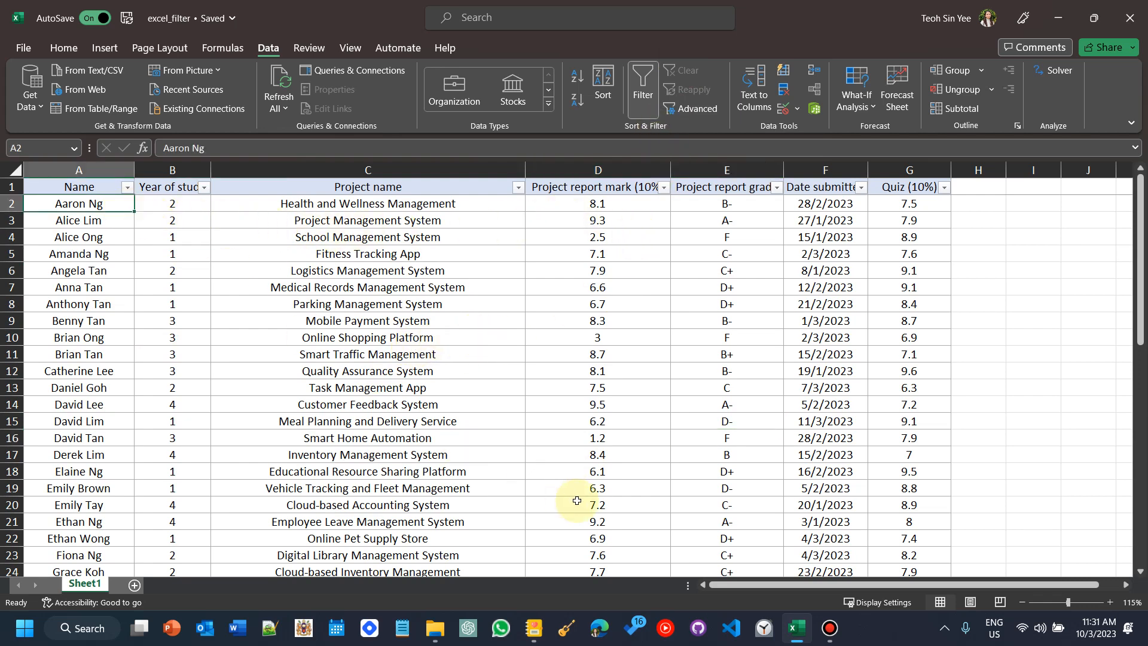
Step: Switch to the Journal notes, highlight scenario 6 about low-attendance students with yellow names, and return to Excel
{"action": "left_click", "coordinate": [534, 633]}
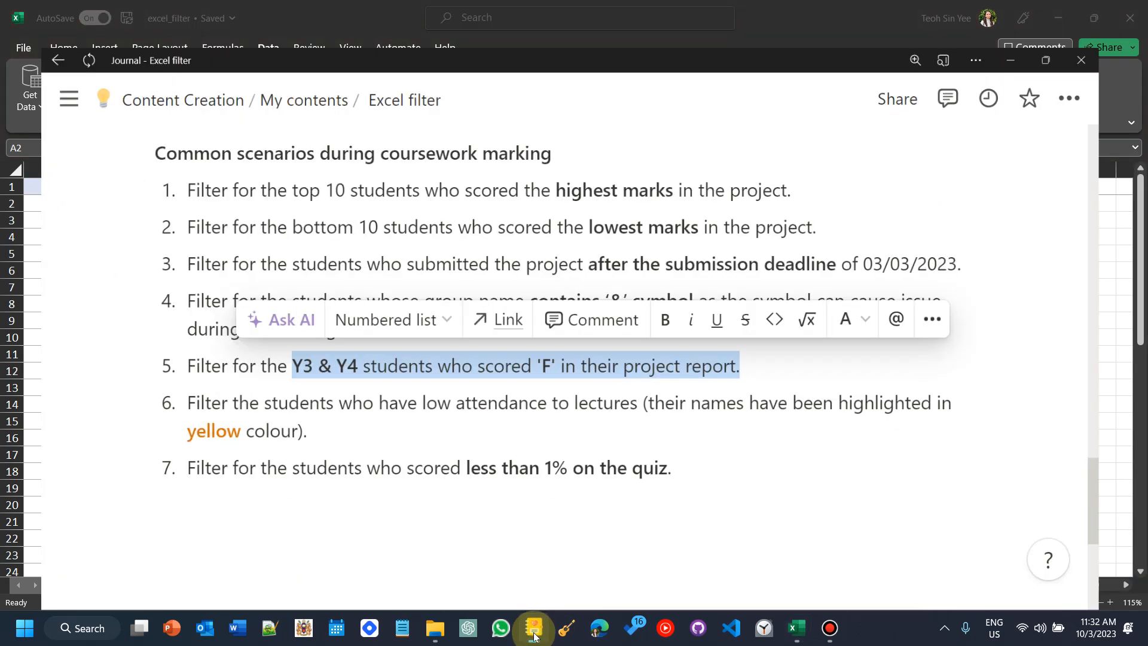
{"action": "left_click", "coordinate": [313, 391]}
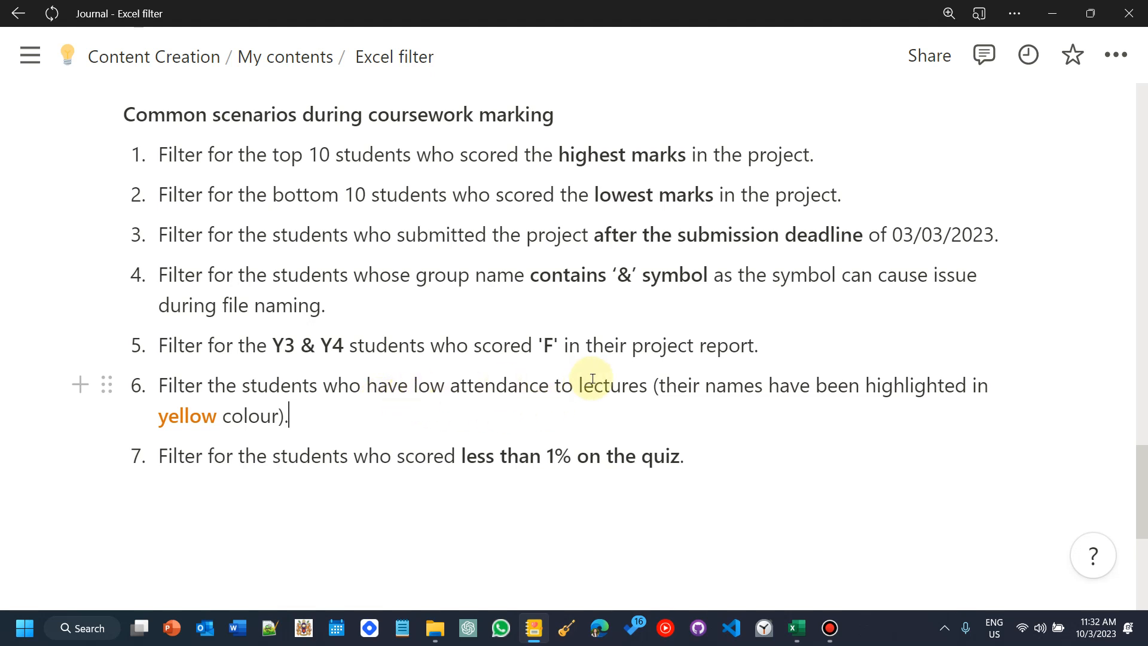
{"action": "left_click_drag", "start_coordinate": [657, 391], "coordinate": [278, 427]}
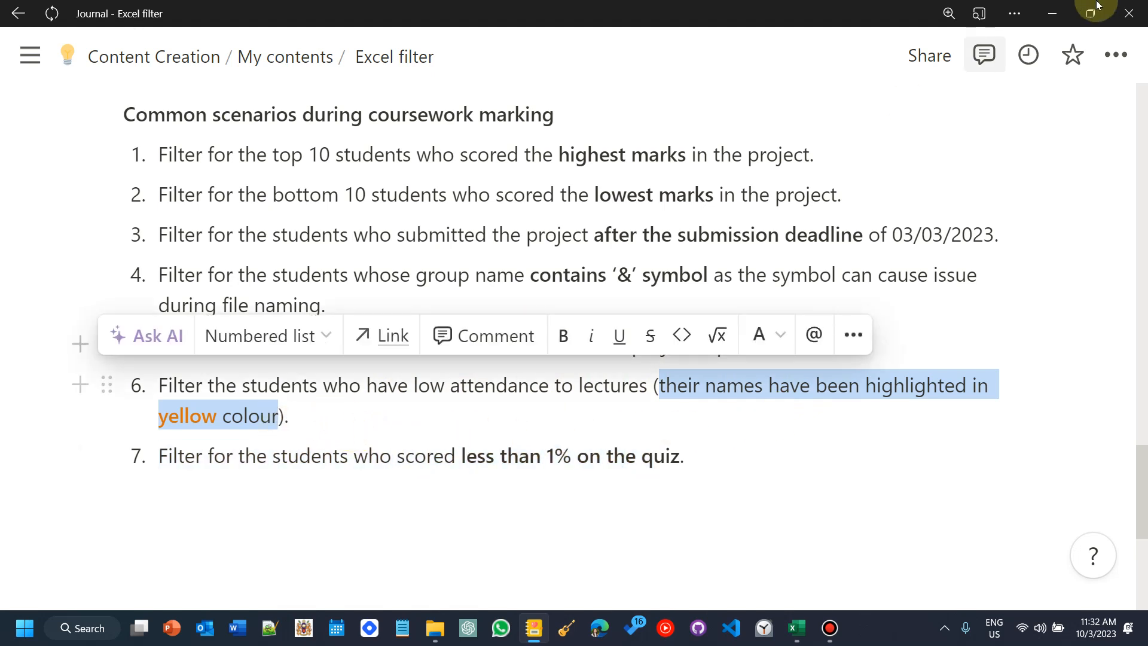
{"action": "left_click", "coordinate": [758, 386]}
{"action": "double_click", "coordinate": [758, 386]}
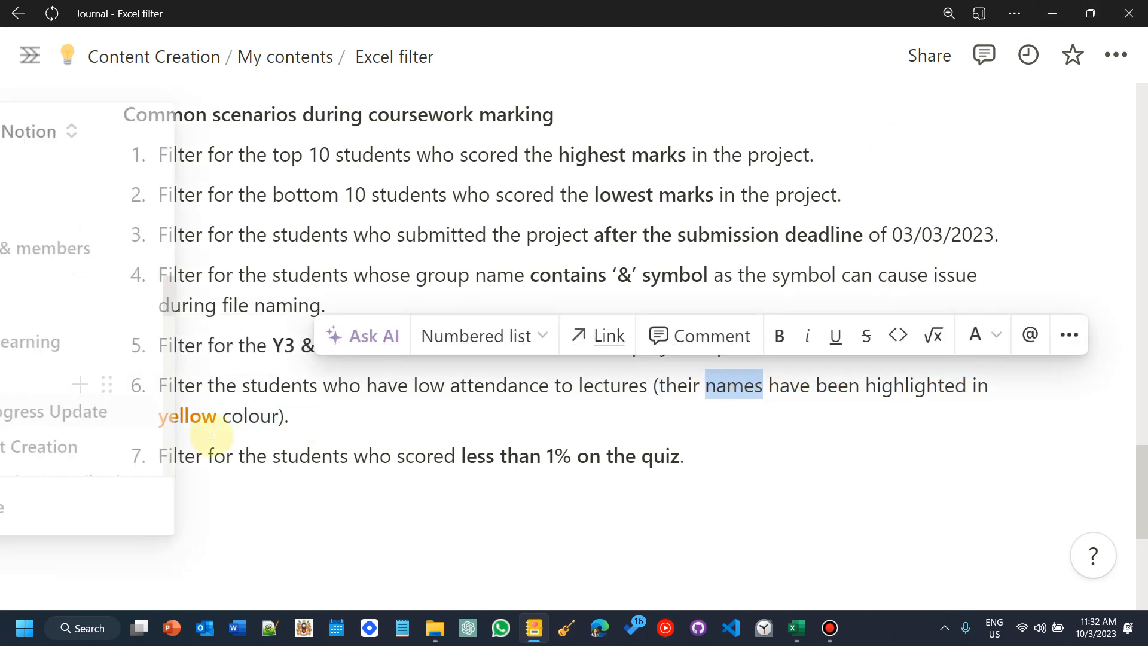
{"action": "left_click", "coordinate": [1052, 13]}
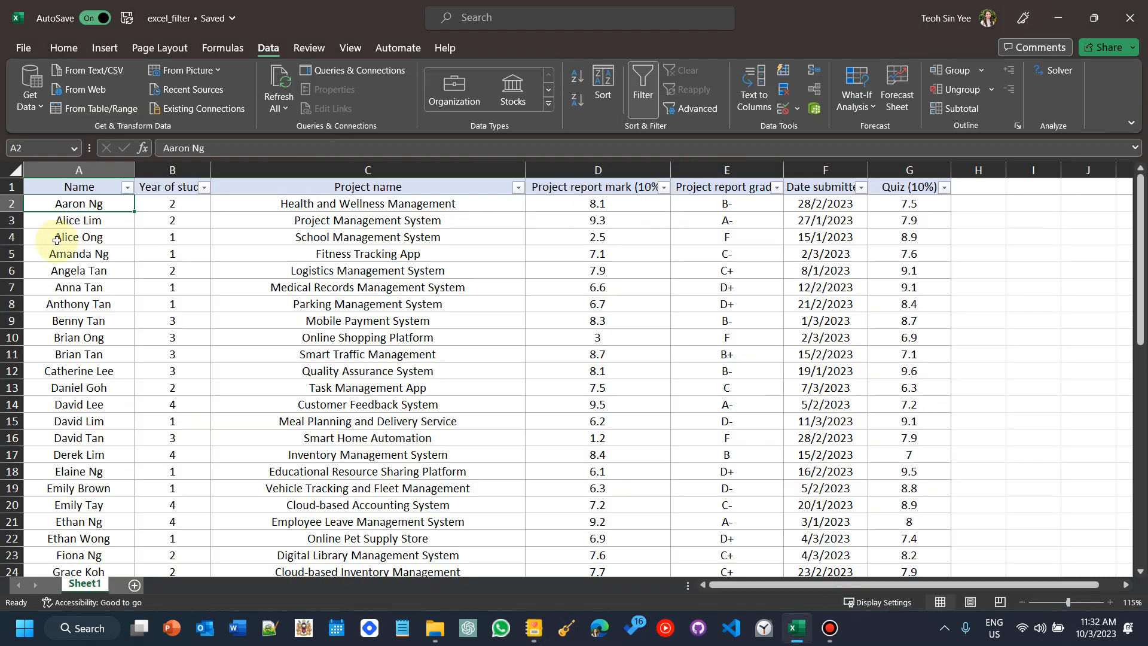
Step: Filter the Name column by the yellow cell colour
{"action": "left_click", "coordinate": [126, 189]}
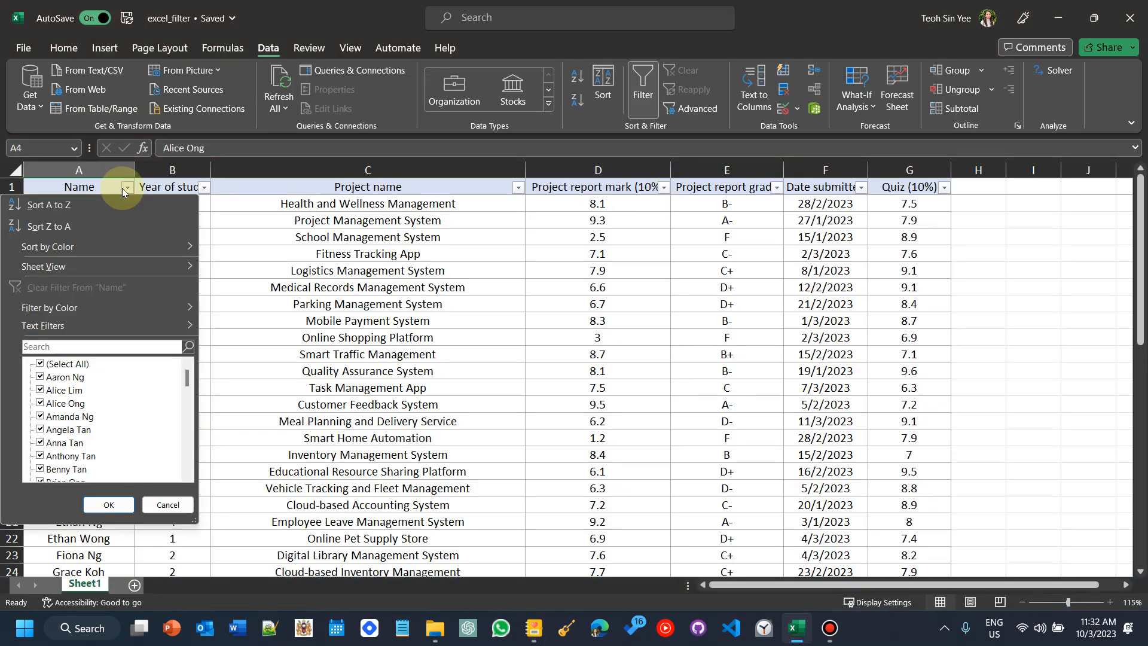
{"action": "mouse_move", "coordinate": [45, 328]}
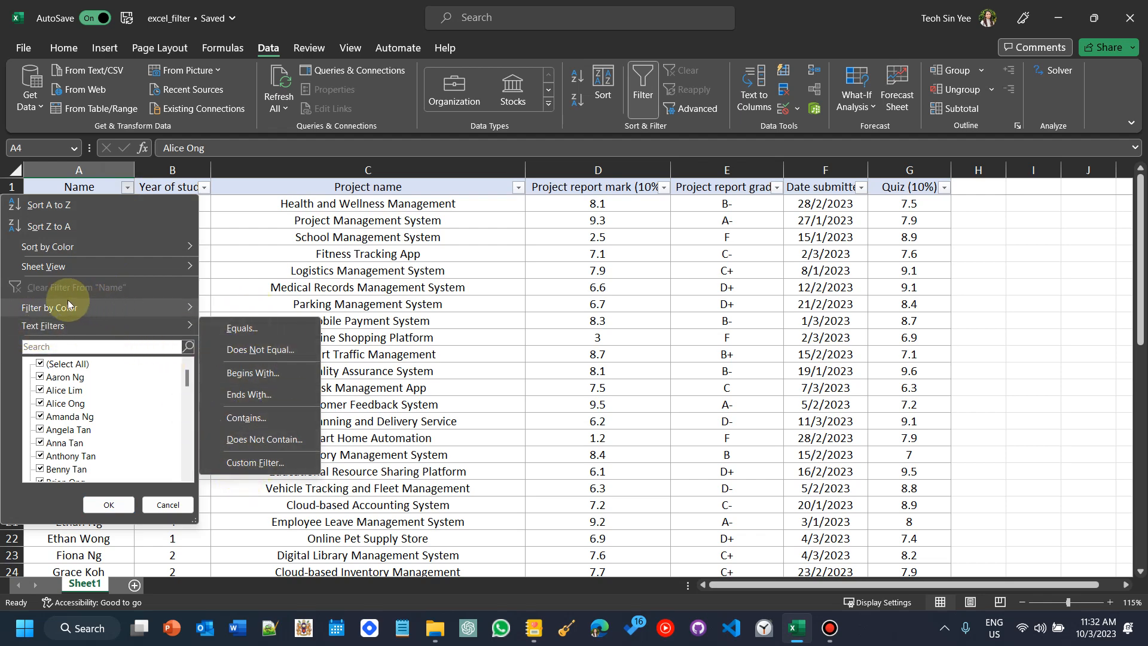
{"action": "mouse_move", "coordinate": [19, 309]}
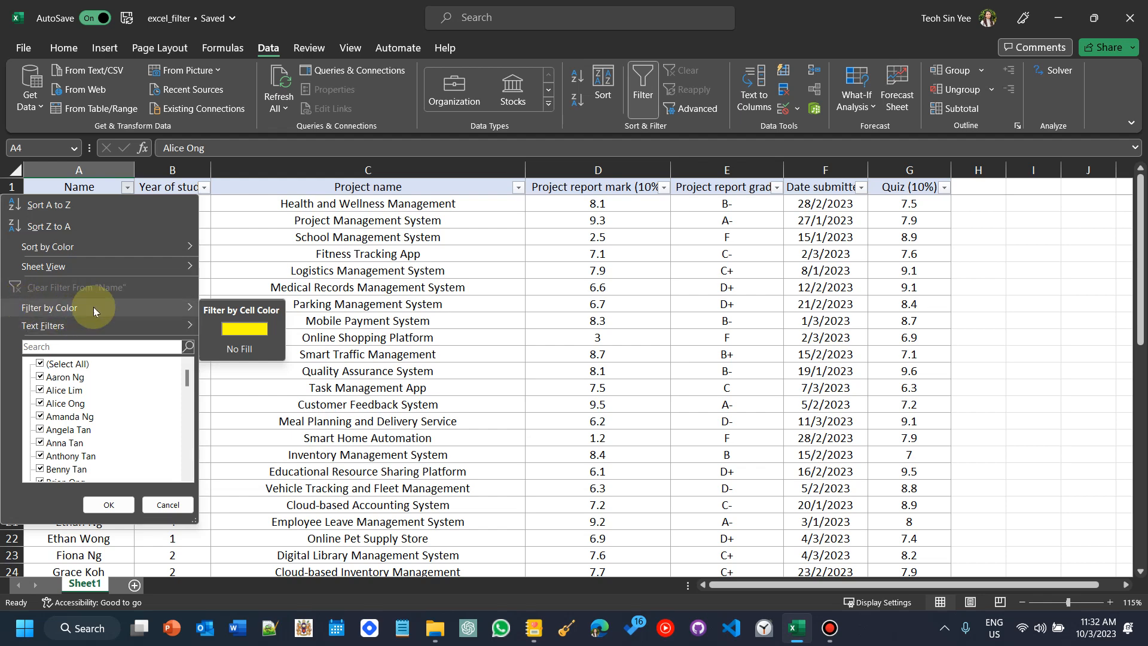
{"action": "left_click", "coordinate": [247, 332]}
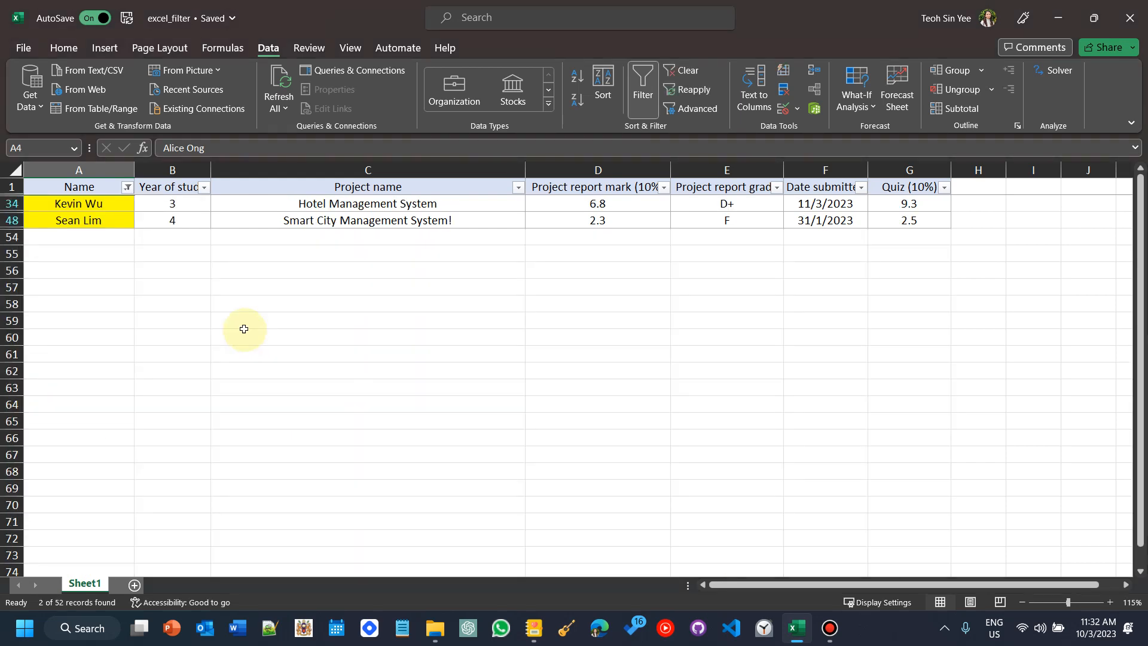
Step: Select the filtered yellow-name rows, then clear all filters from the table
{"action": "left_click_drag", "start_coordinate": [90, 205], "coordinate": [702, 215]}
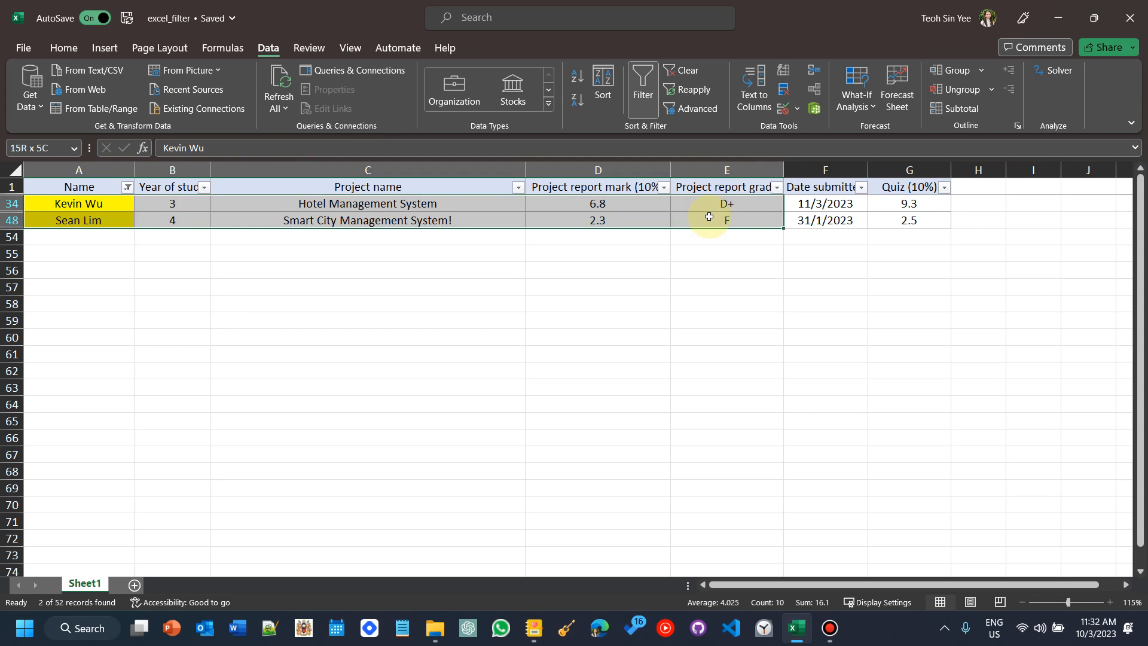
{"action": "left_click_drag", "start_coordinate": [709, 217], "coordinate": [89, 203]}
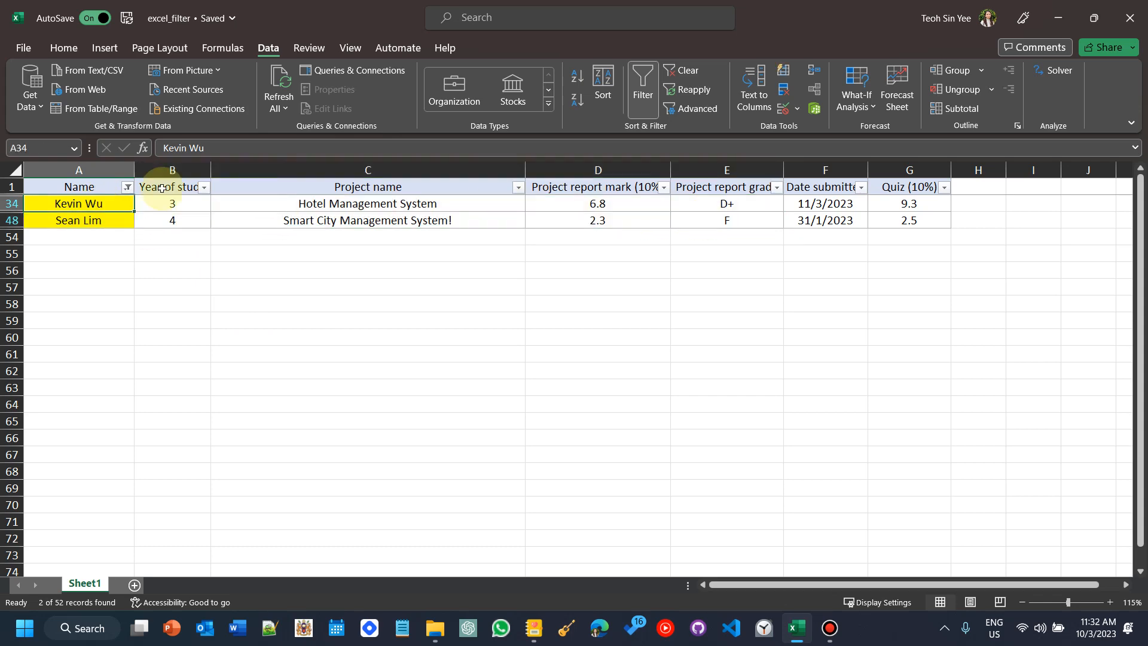
{"action": "left_click", "coordinate": [692, 70]}
{"action": "scroll", "coordinate": [548, 513], "scroll_direction": "up", "scroll_amount": 10}
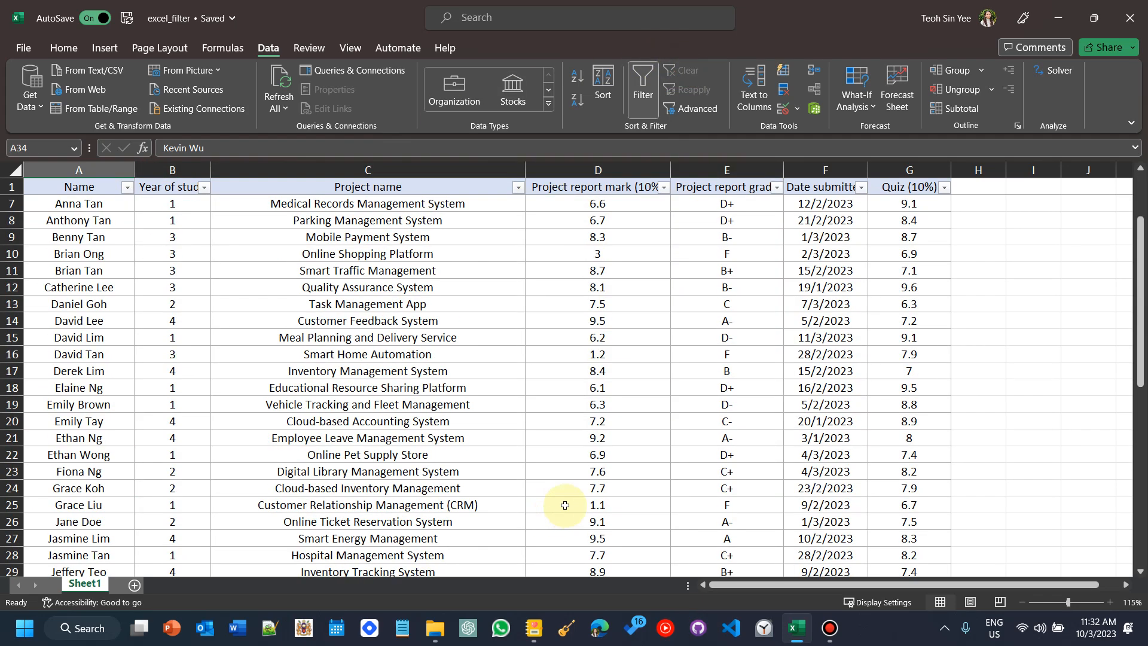
Step: Switch to the Journal notes, mark scenario 7 about quiz scores below 1%, and return to Excel
{"action": "left_click", "coordinate": [534, 626]}
{"action": "left_click", "coordinate": [338, 458]}
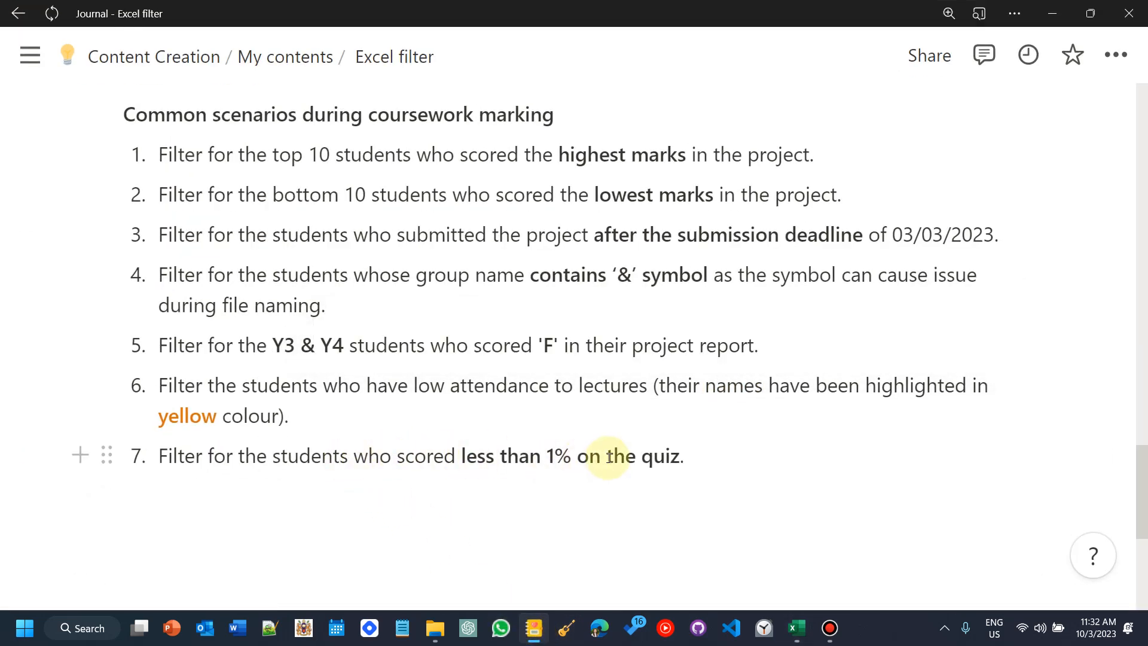
{"action": "left_click_drag", "start_coordinate": [642, 456], "coordinate": [652, 457]}
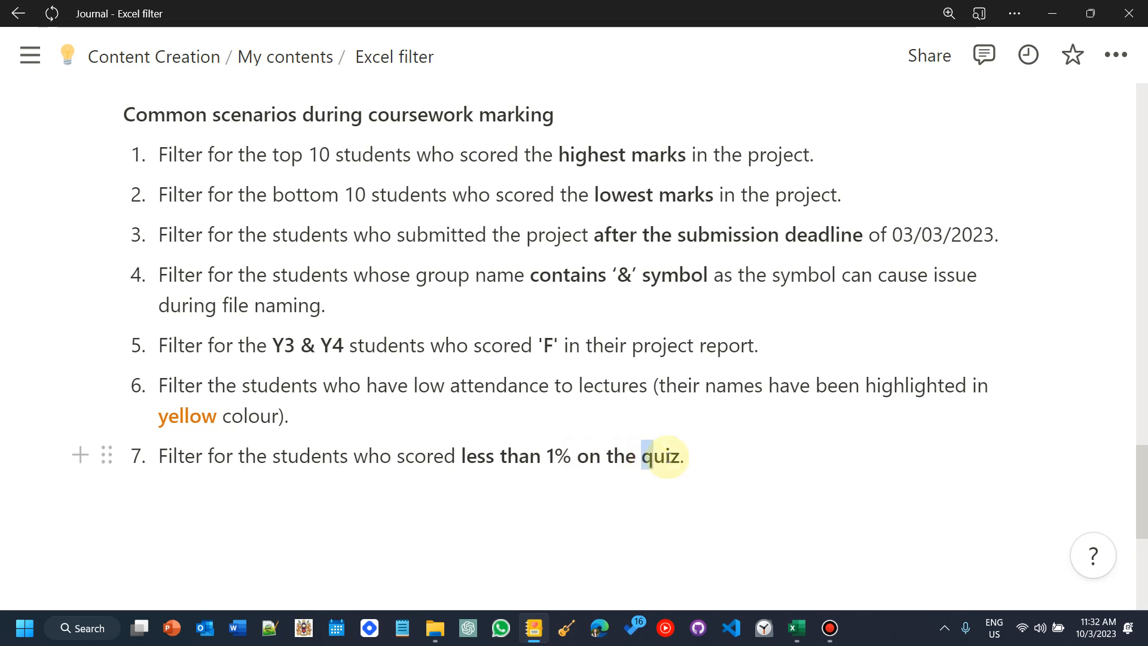
{"action": "left_click", "coordinate": [1065, 19]}
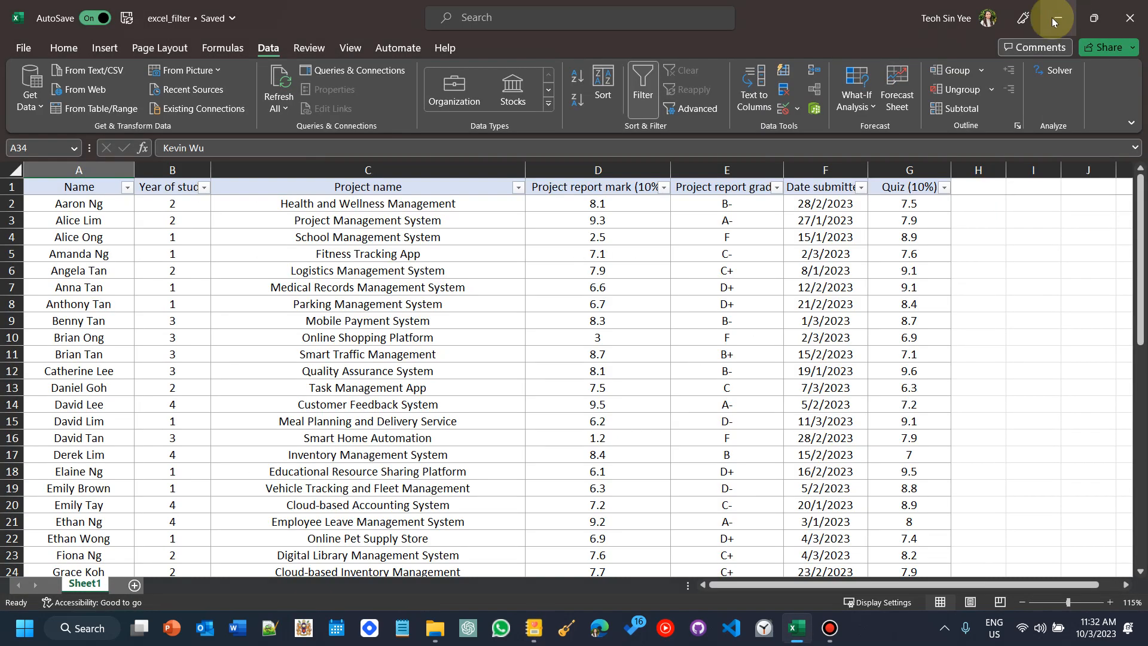
Step: Filter the Quiz (10%) column to show values less than 1, then clear the filter
{"action": "left_click", "coordinate": [920, 187]}
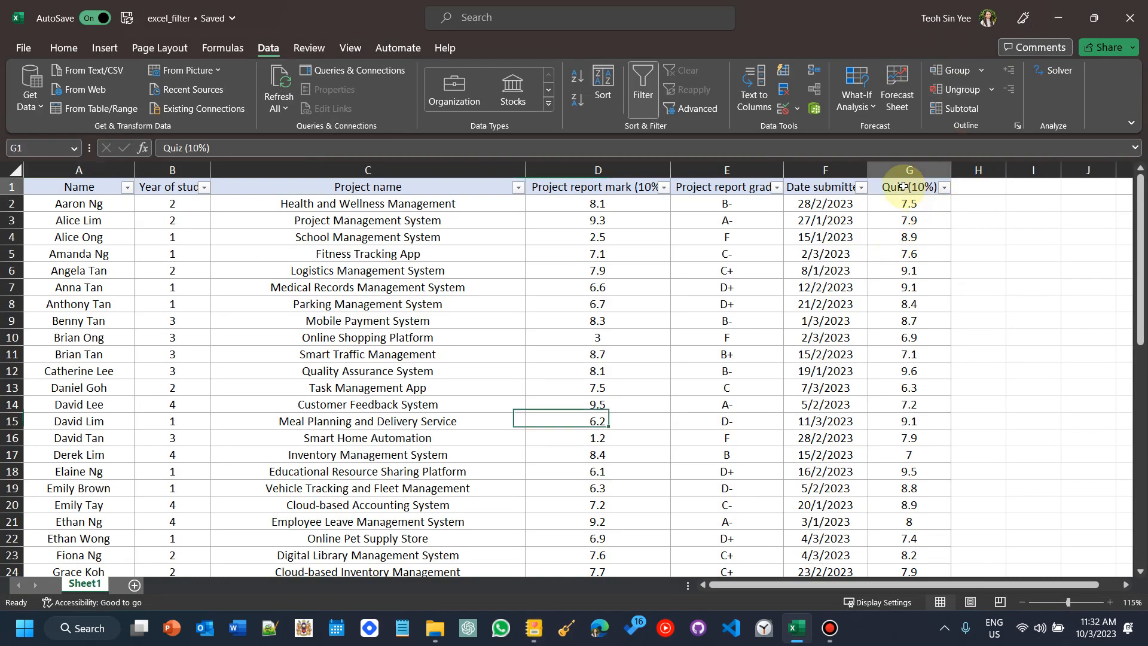
{"action": "left_click", "coordinate": [946, 188]}
{"action": "mouse_move", "coordinate": [861, 324]}
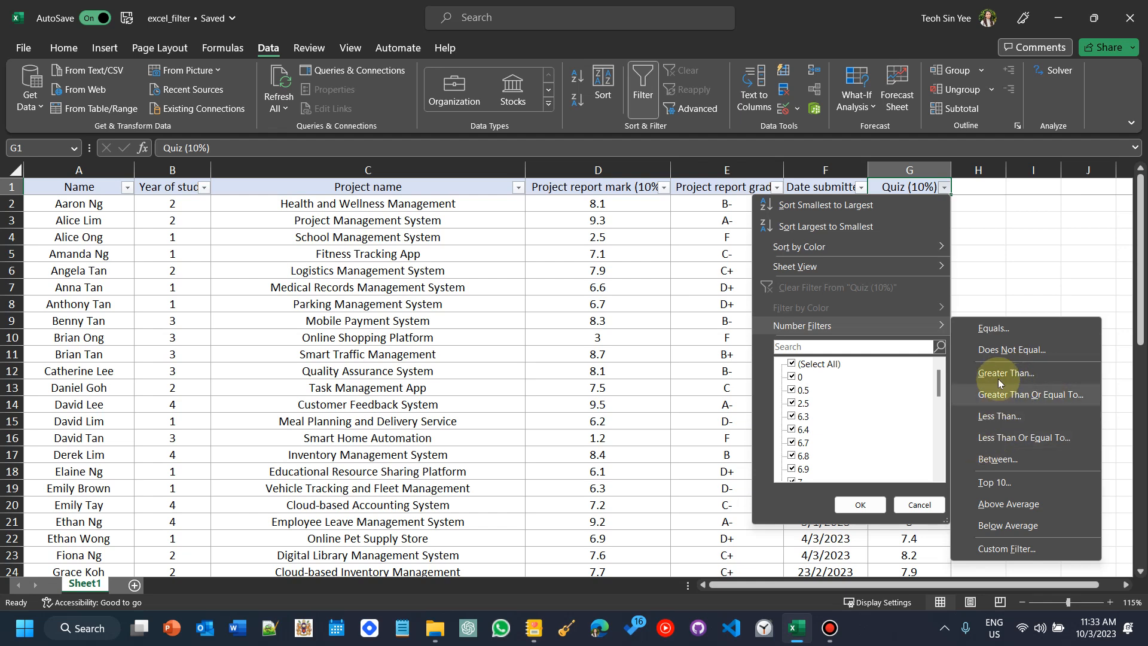
{"action": "left_click", "coordinate": [999, 421]}
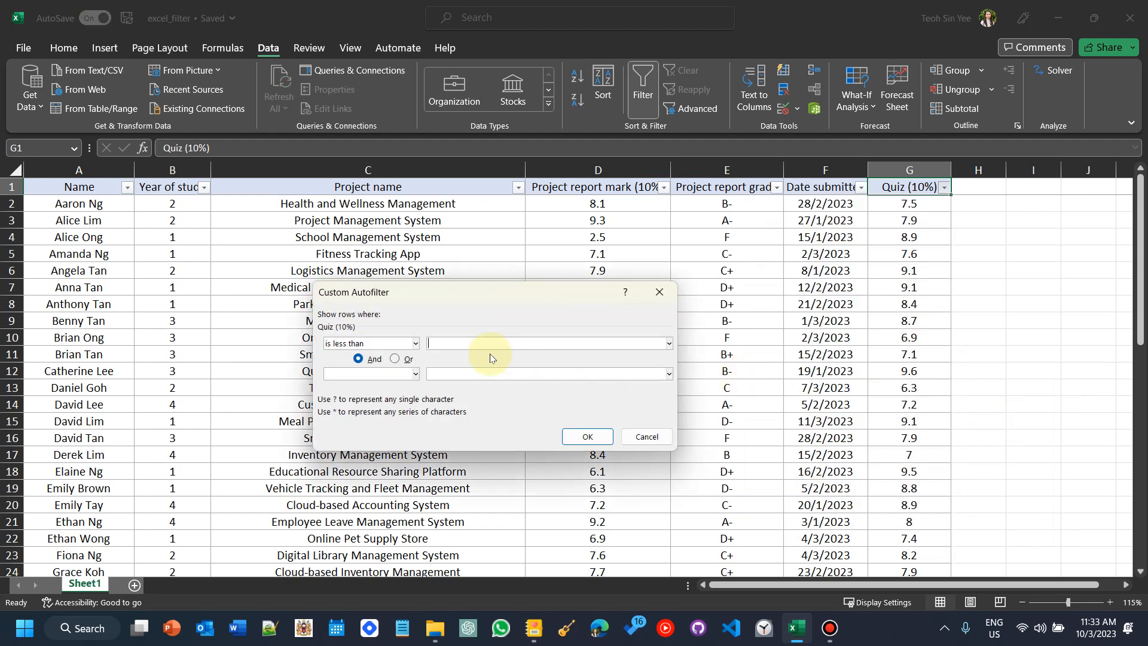
{"action": "type", "text": "1"}
{"action": "left_click", "coordinate": [583, 436]}
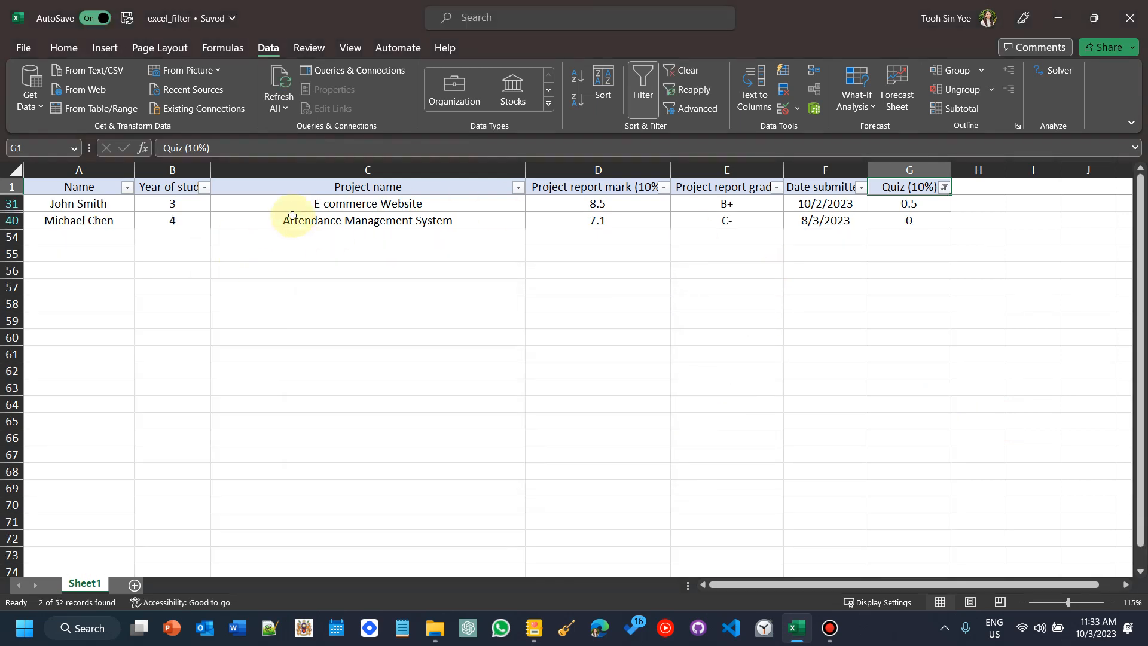
{"action": "left_click", "coordinate": [907, 205]}
{"action": "left_click", "coordinate": [686, 71]}
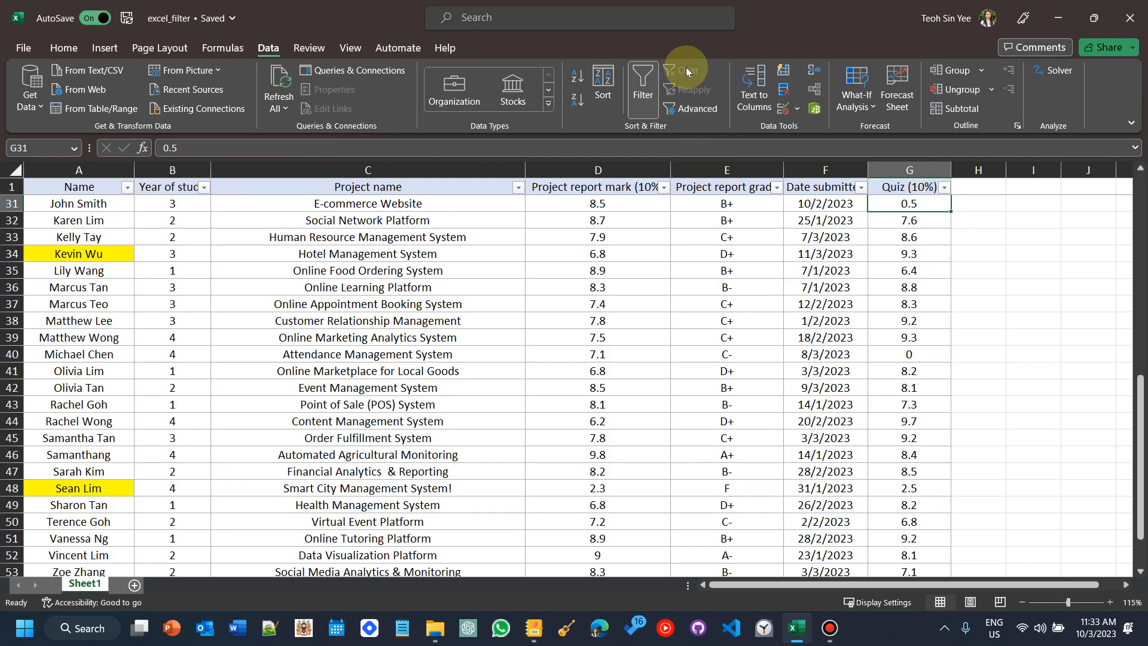
Step: Filter the Name column to names that begin with E
{"action": "scroll", "coordinate": [375, 369], "scroll_direction": "up", "scroll_amount": 10}
{"action": "left_click", "coordinate": [141, 288]}
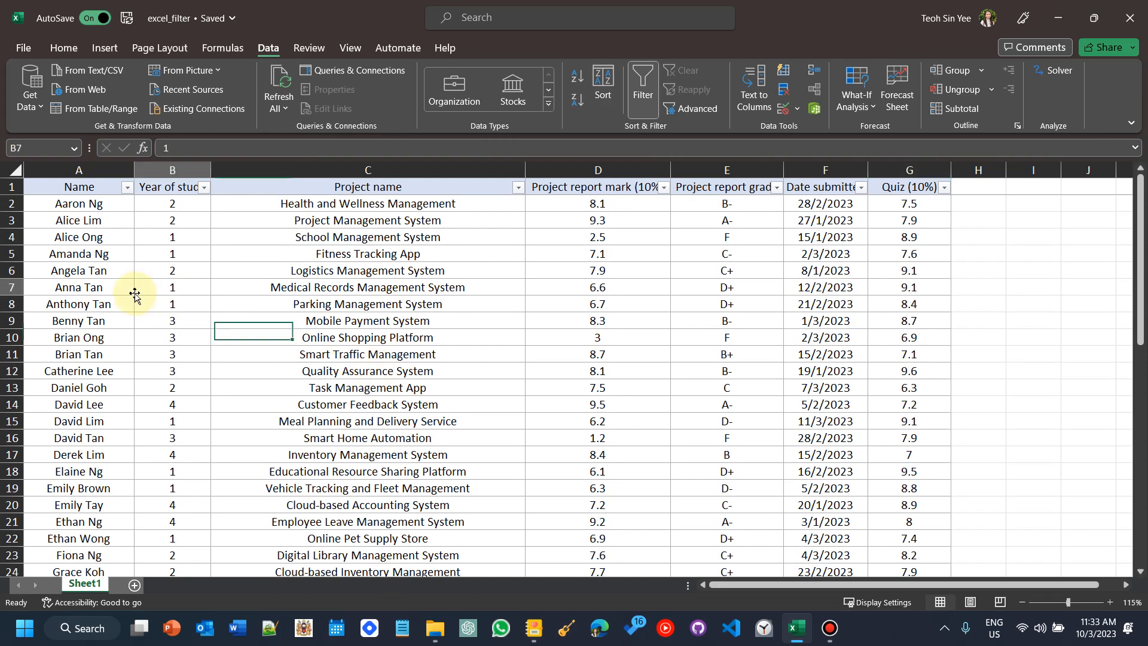
{"action": "left_click", "coordinate": [128, 189]}
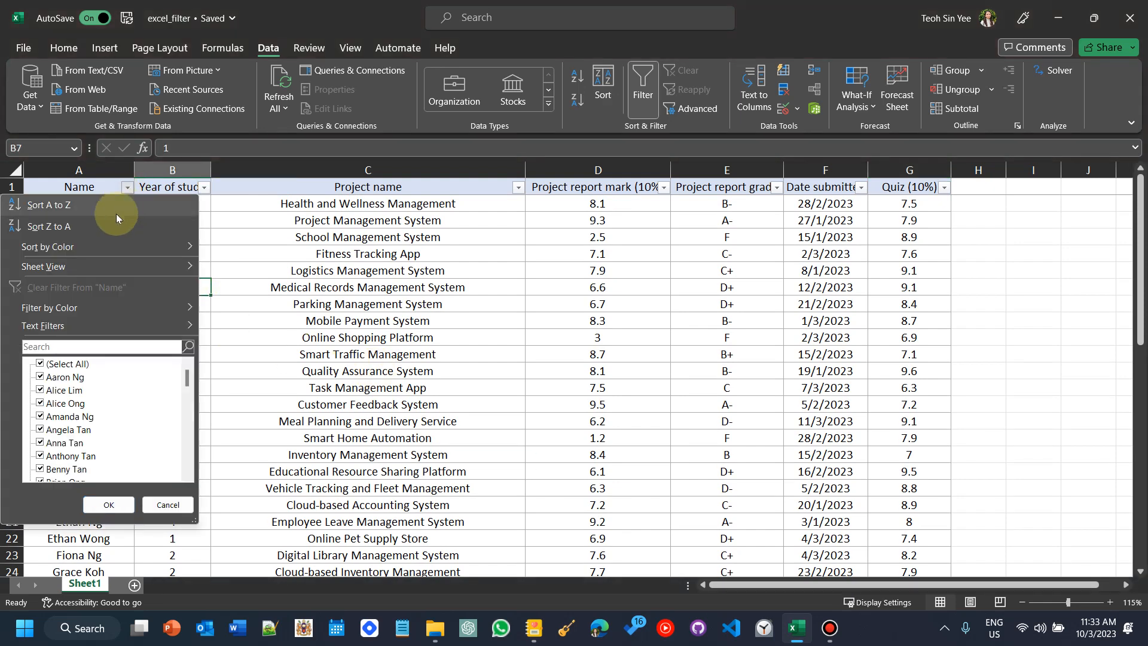
{"action": "mouse_move", "coordinate": [72, 325]}
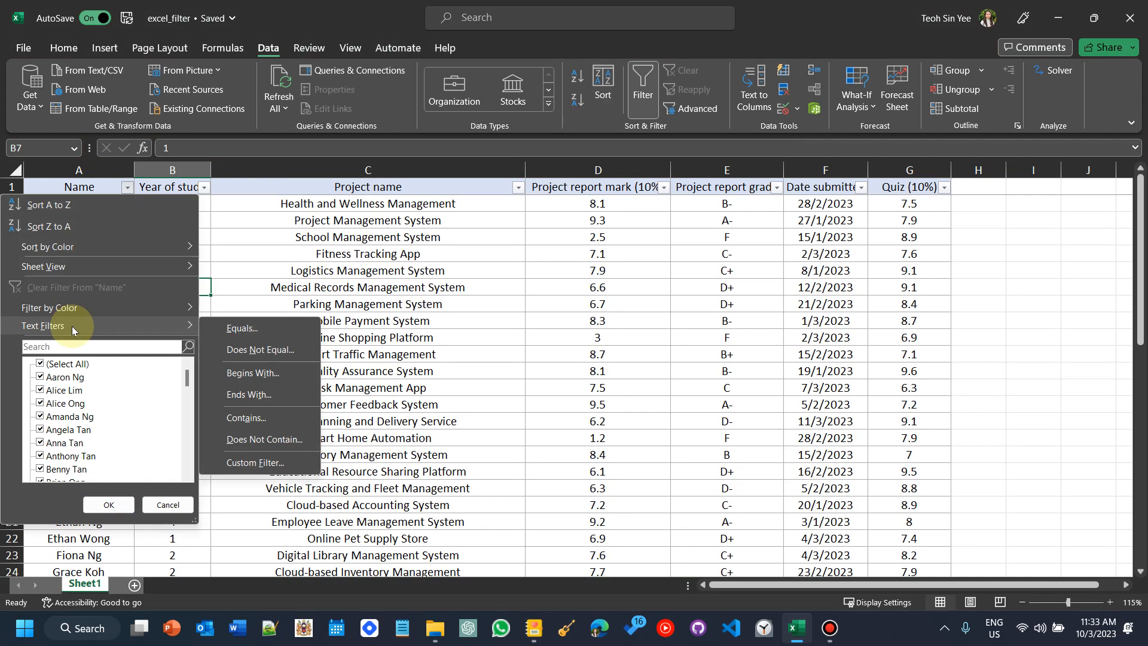
{"action": "left_click", "coordinate": [236, 379]}
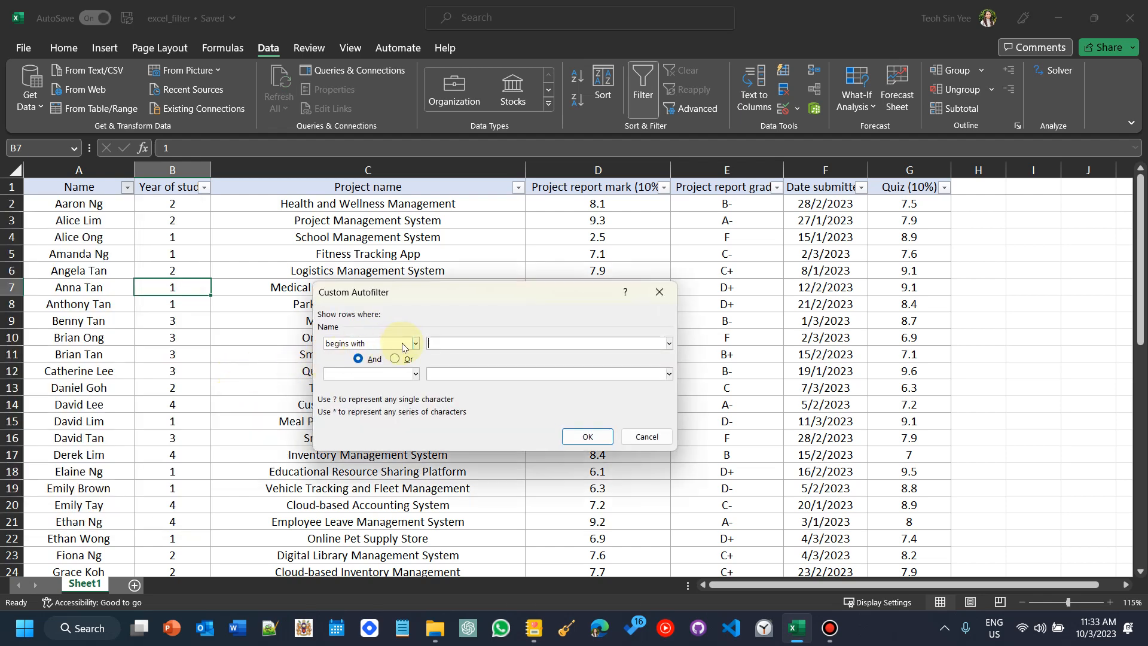
{"action": "left_click", "coordinate": [588, 436]}
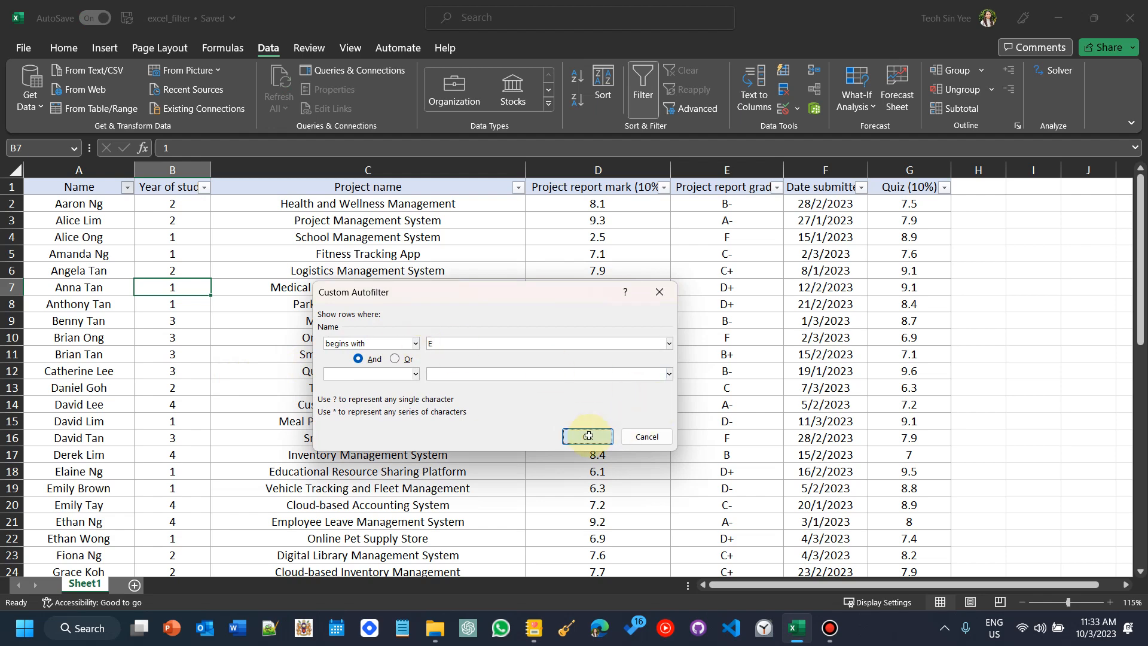
Step: Select the filtered E-names, then clear the filter from the table
{"action": "left_click_drag", "start_coordinate": [99, 203], "coordinate": [101, 265]}
{"action": "left_click", "coordinate": [130, 180]}
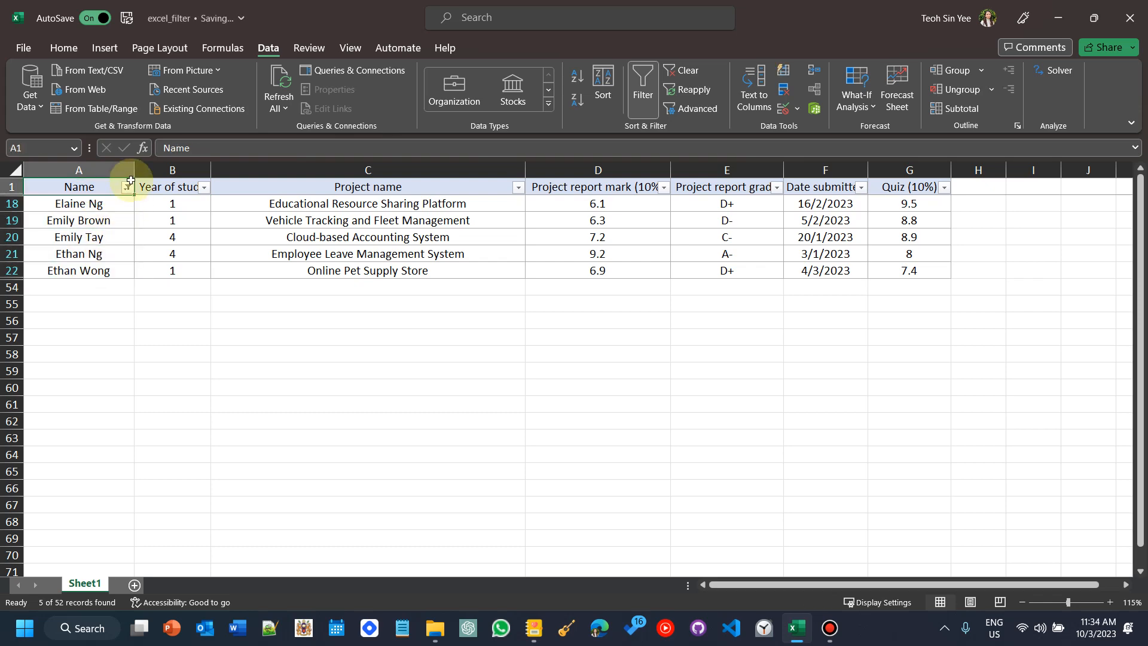
{"action": "left_click", "coordinate": [103, 202]}
{"action": "left_click", "coordinate": [682, 70]}
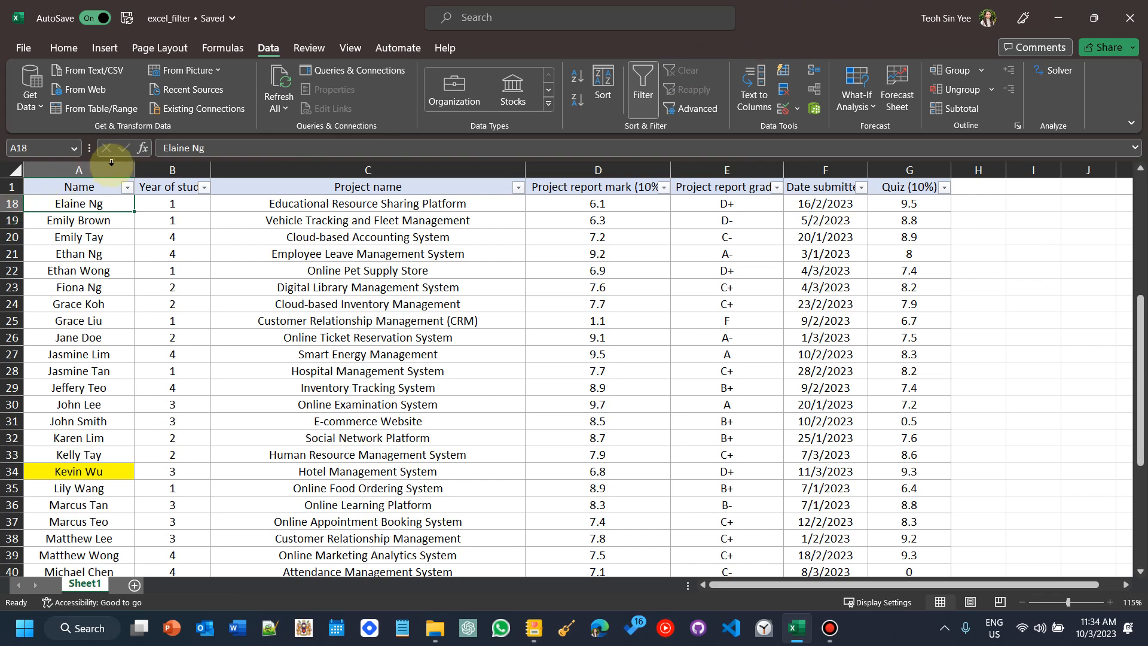
{"action": "left_click", "coordinate": [127, 187]}
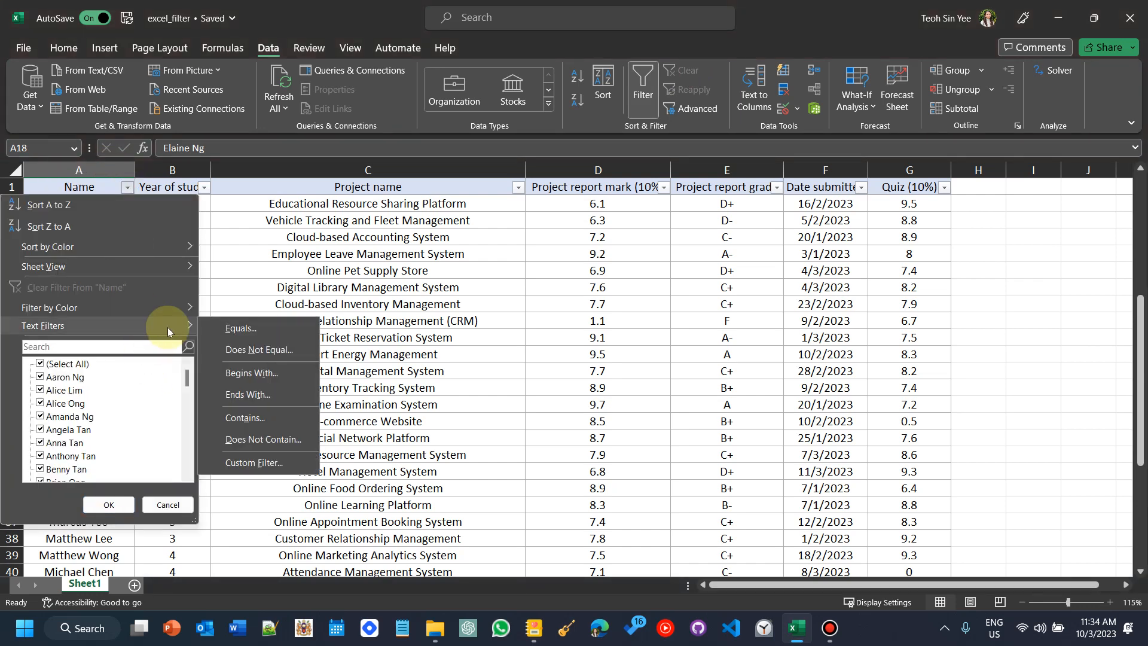
{"action": "mouse_move", "coordinate": [173, 305]}
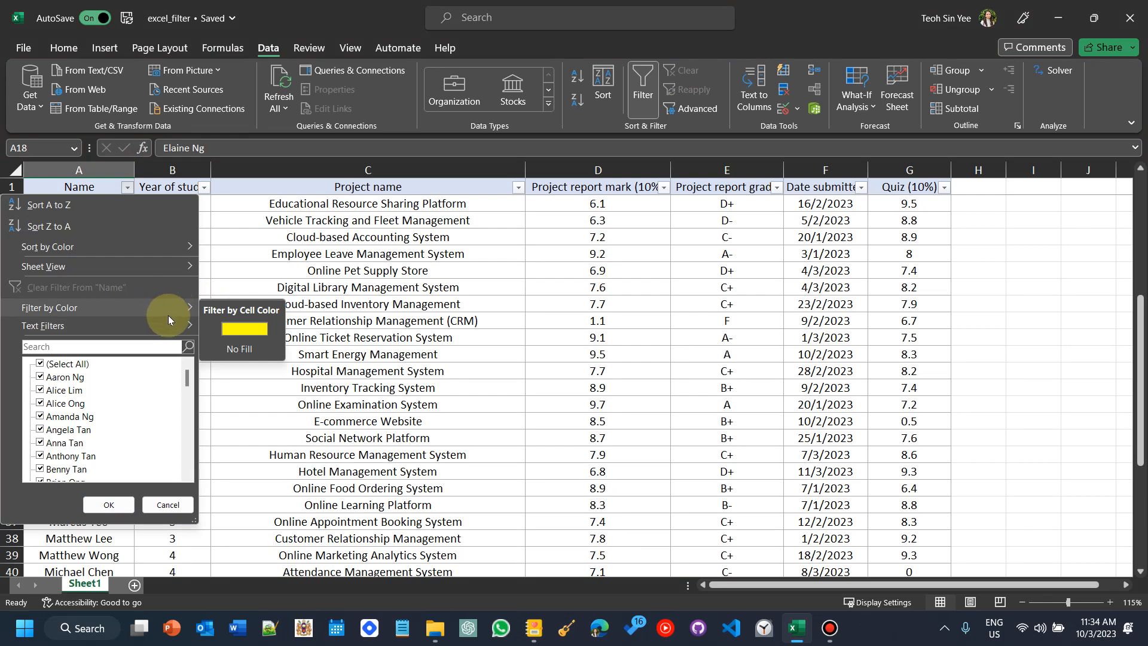
{"action": "left_click", "coordinate": [277, 225]}
{"action": "scroll", "coordinate": [78, 448], "scroll_direction": "down", "scroll_amount": 4}
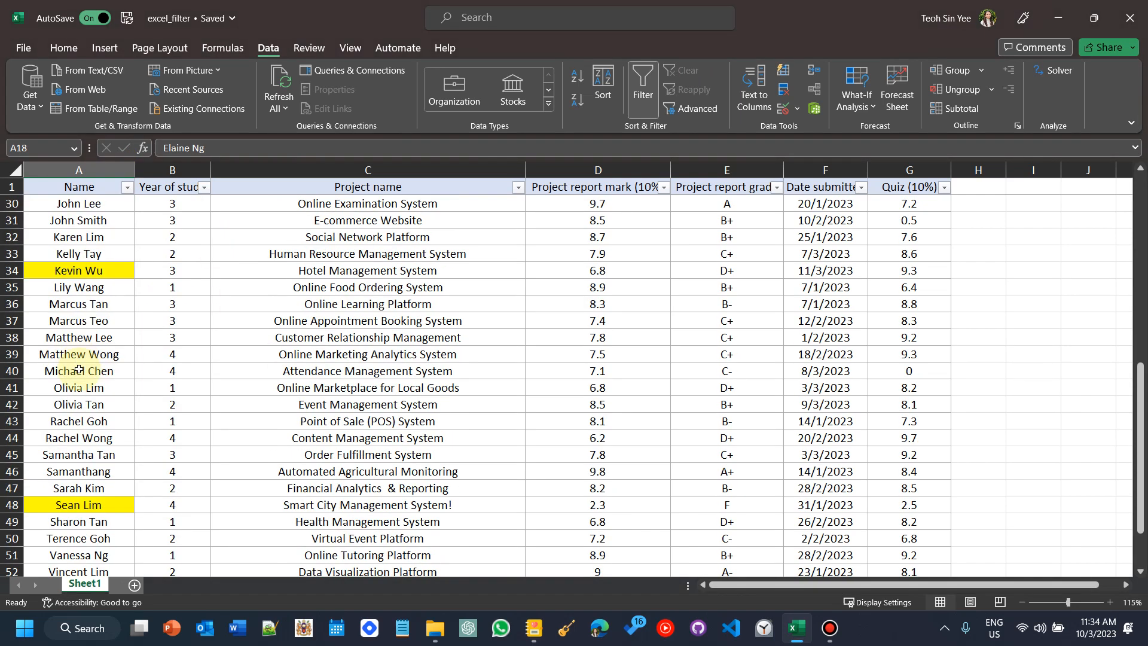
{"action": "left_click", "coordinate": [110, 271]}
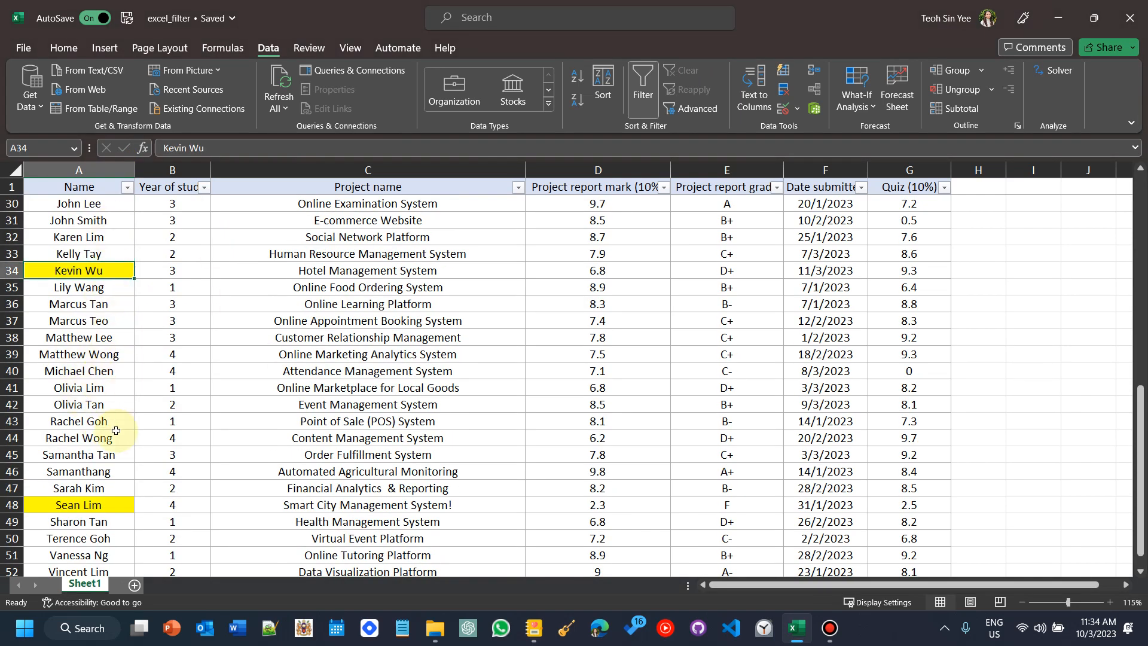
{"action": "scroll", "coordinate": [116, 430], "scroll_direction": "up", "scroll_amount": 4}
{"action": "scroll", "coordinate": [116, 429], "scroll_direction": "down", "scroll_amount": 3}
{"action": "scroll", "coordinate": [164, 333], "scroll_direction": "up", "scroll_amount": 8}
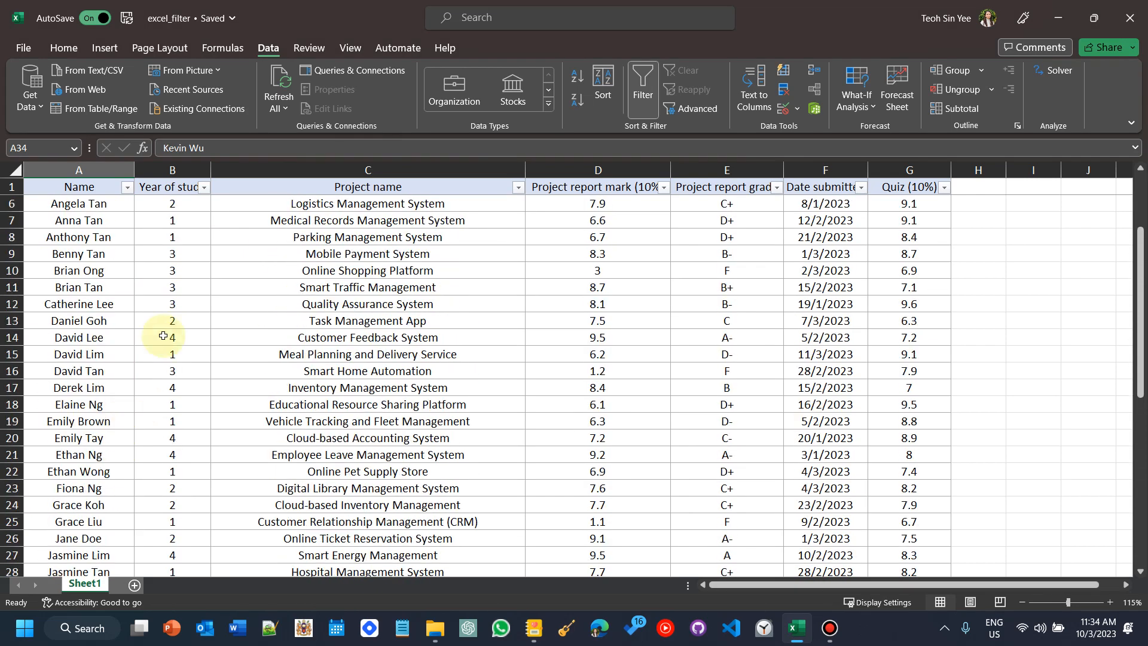
Step: Examine the filter menus of the Year of study, Project name and Project report mark columns
{"action": "left_click", "coordinate": [177, 240]}
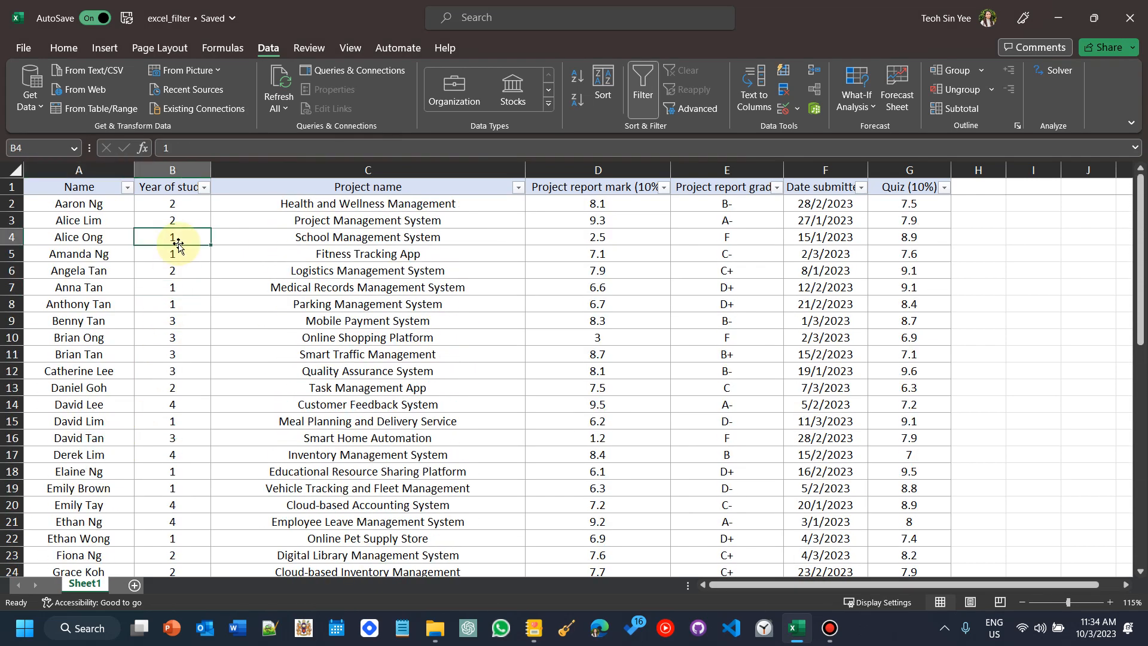
{"action": "left_click", "coordinate": [204, 188]}
{"action": "key", "text": "Escape"}
{"action": "scroll", "coordinate": [161, 279], "scroll_direction": "down", "scroll_amount": 17}
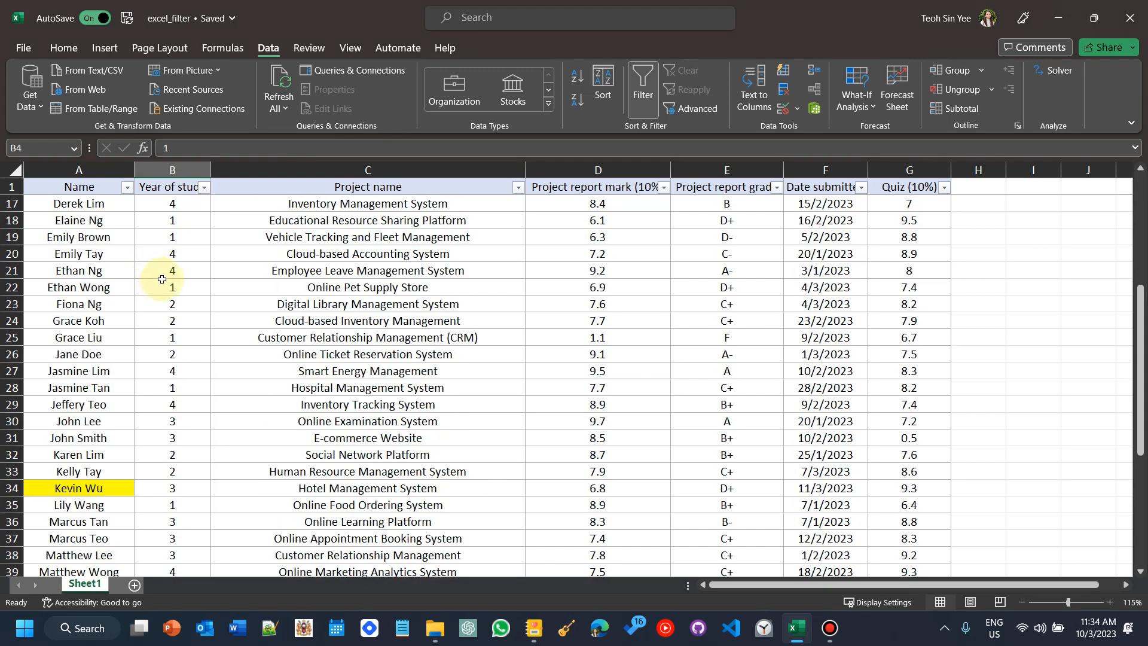
{"action": "scroll", "coordinate": [162, 279], "scroll_direction": "up", "scroll_amount": 9}
{"action": "scroll", "coordinate": [163, 281], "scroll_direction": "up", "scroll_amount": 8}
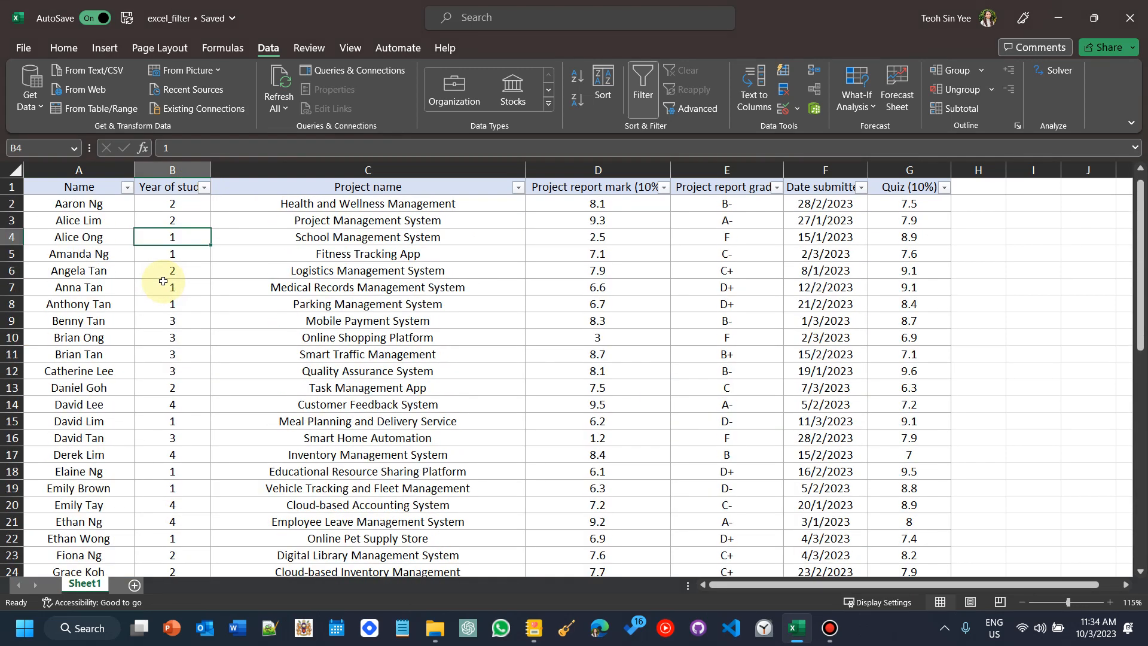
{"action": "left_click", "coordinate": [204, 189]}
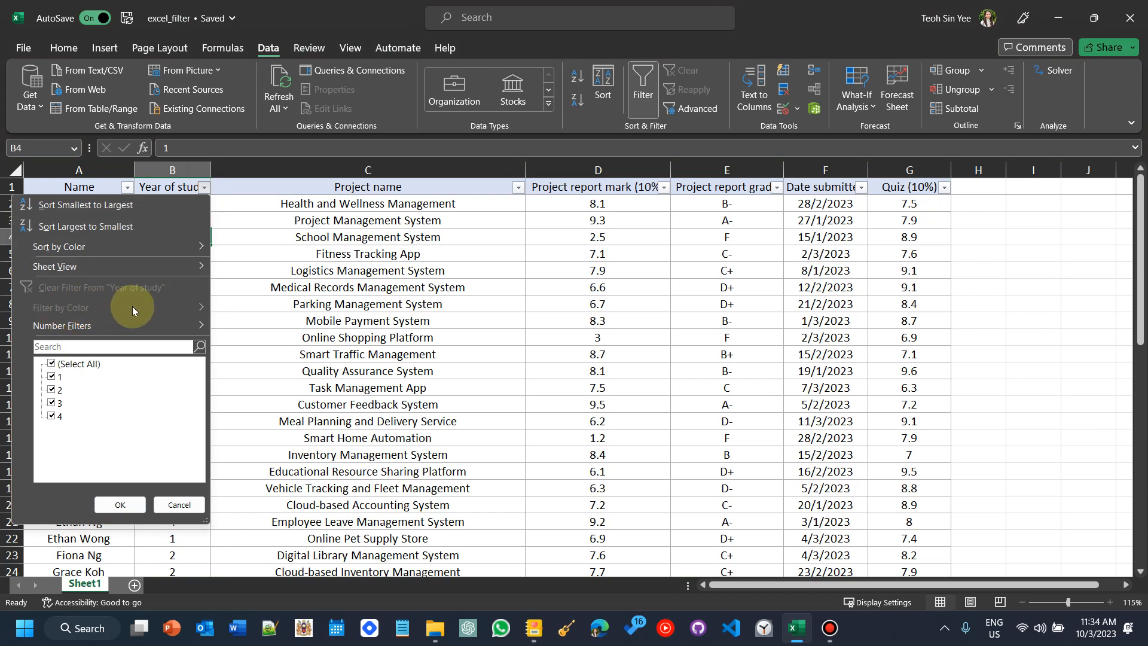
{"action": "mouse_move", "coordinate": [134, 327]}
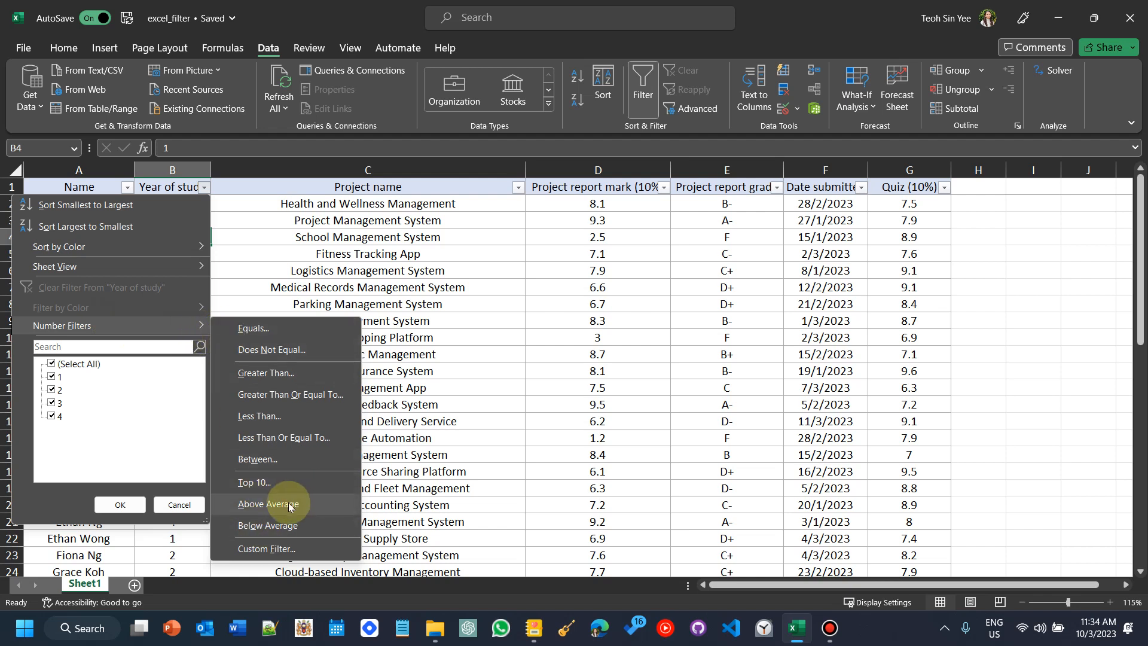
{"action": "left_click", "coordinate": [429, 243]}
{"action": "left_click", "coordinate": [518, 187]}
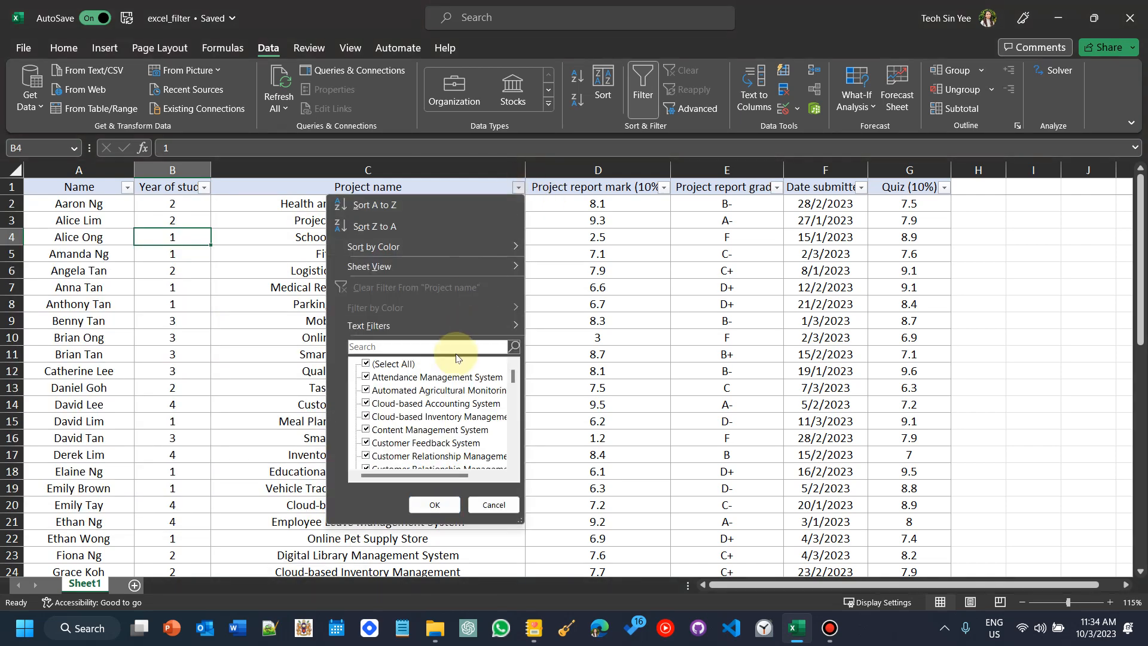
{"action": "mouse_move", "coordinate": [501, 327]}
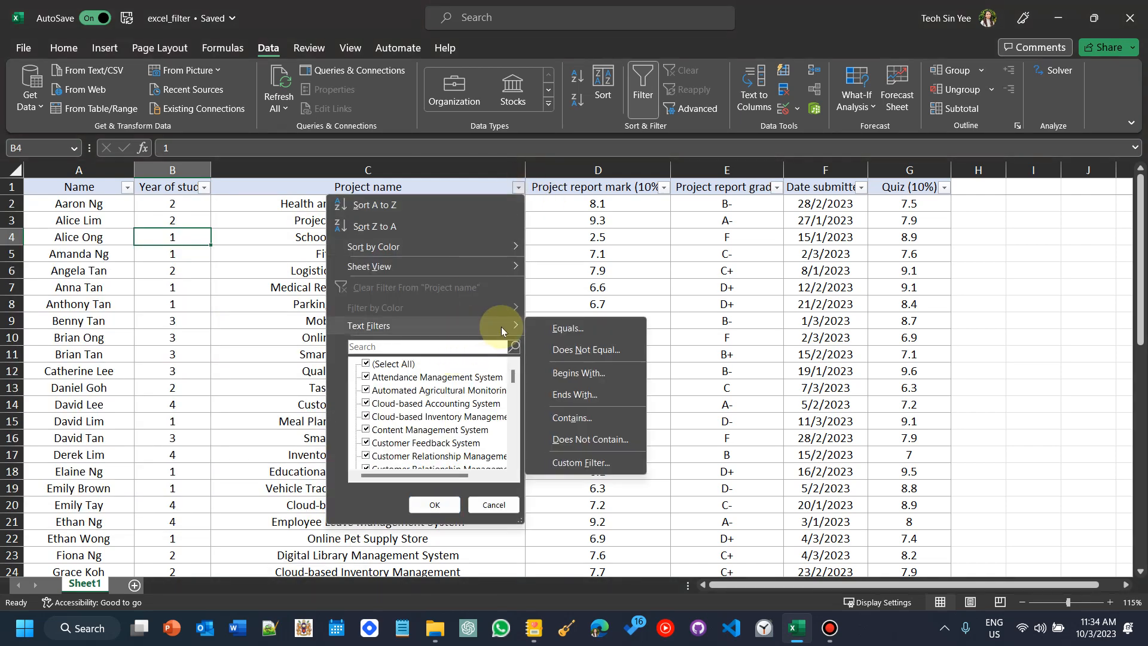
{"action": "left_click", "coordinate": [552, 226]}
{"action": "left_click", "coordinate": [652, 188]}
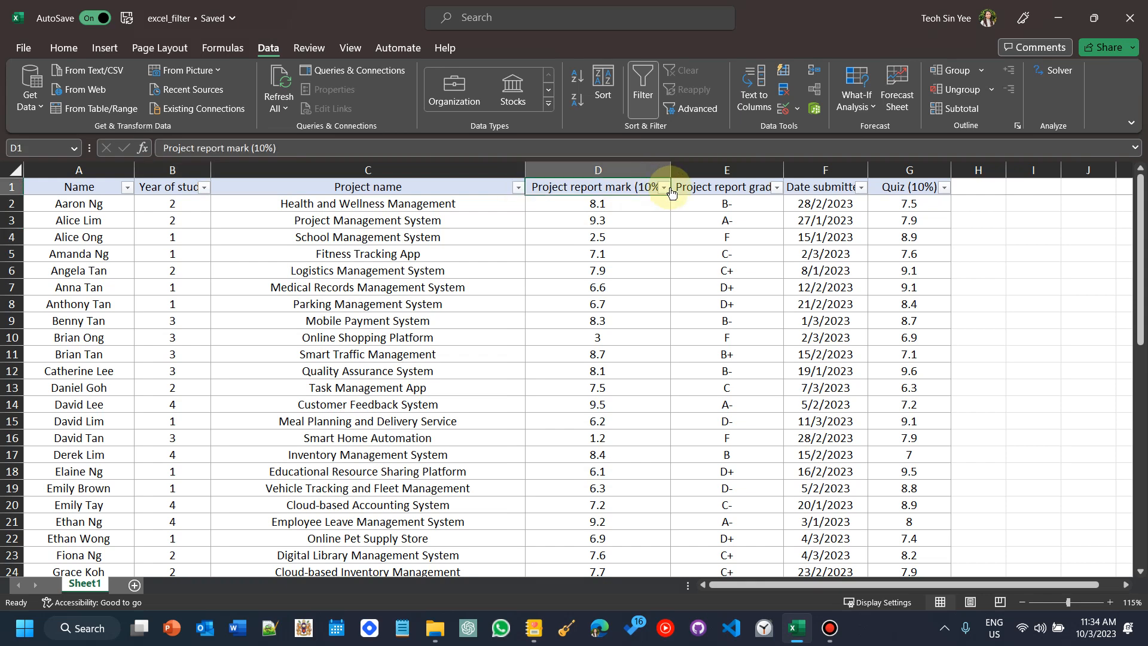
{"action": "left_click", "coordinate": [665, 189]}
{"action": "key", "text": "Escape"}
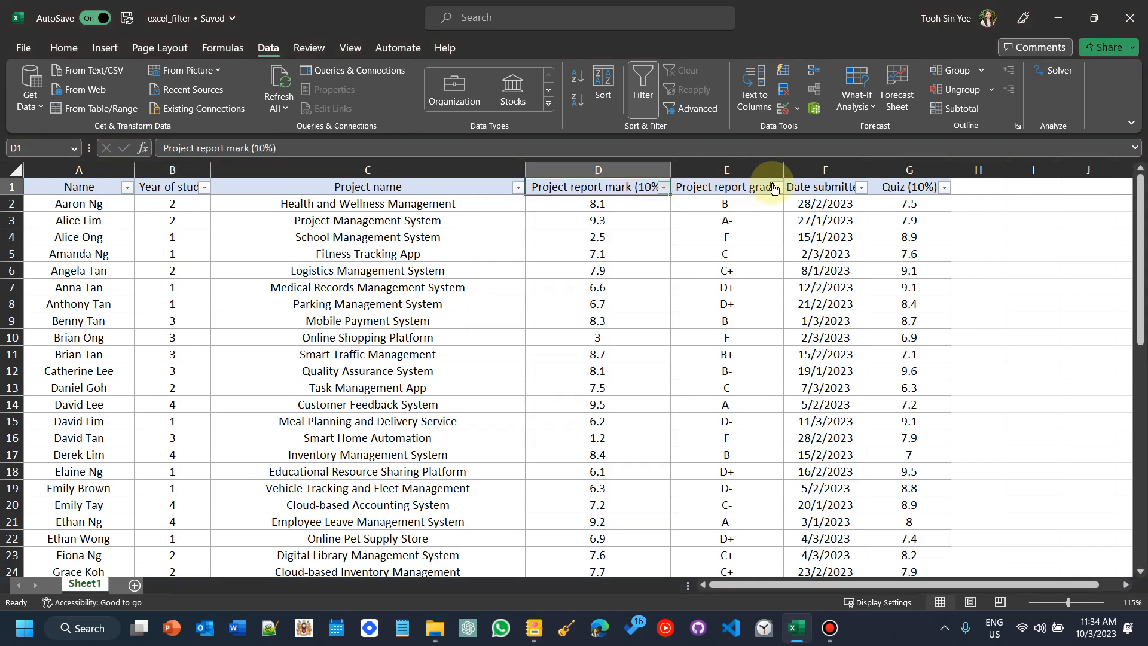
Step: Filter the Date submitted column to January only, then select the filtered dates
{"action": "left_click", "coordinate": [861, 188]}
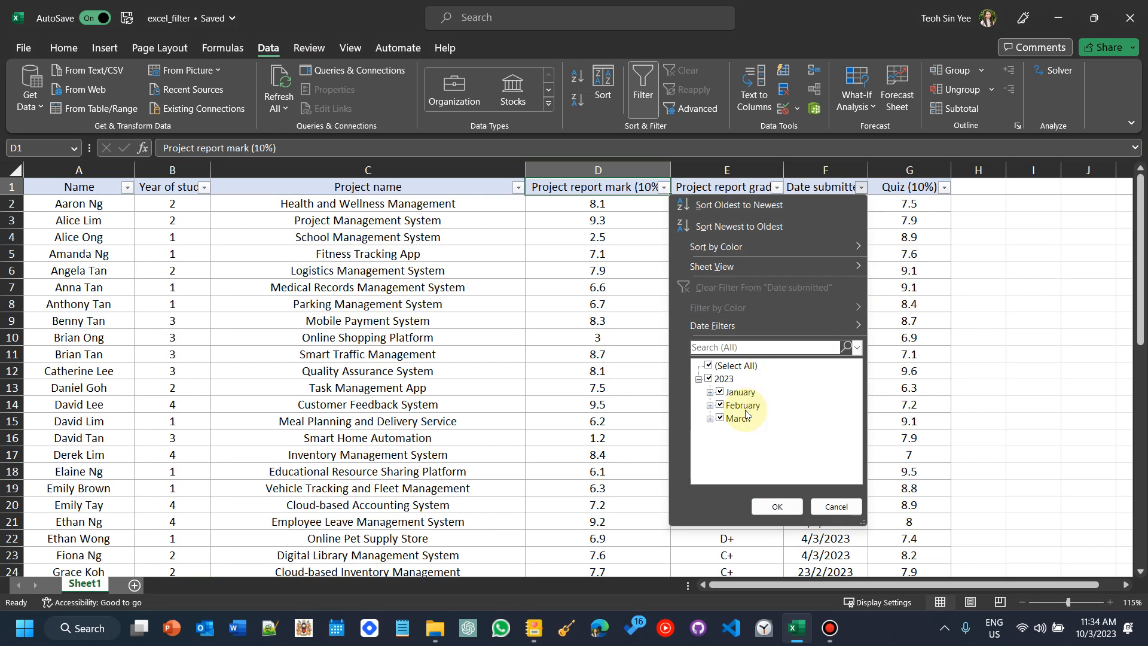
{"action": "left_click", "coordinate": [744, 408]}
{"action": "left_click", "coordinate": [737, 419]}
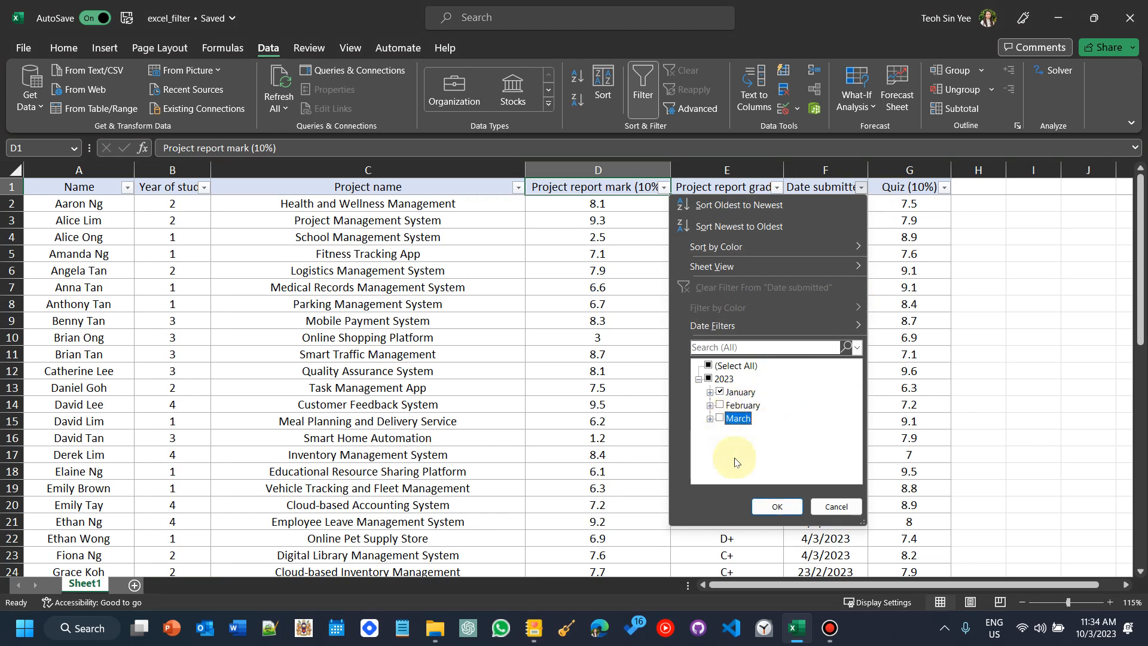
{"action": "left_click", "coordinate": [766, 505]}
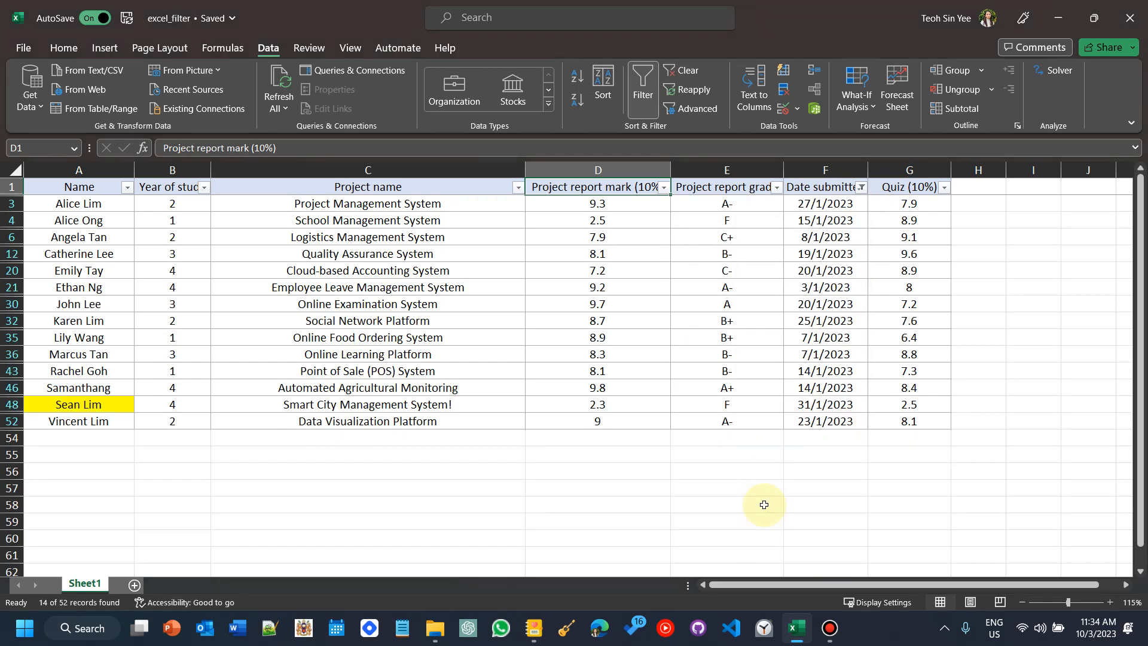
{"action": "left_click_drag", "start_coordinate": [824, 204], "coordinate": [812, 420]}
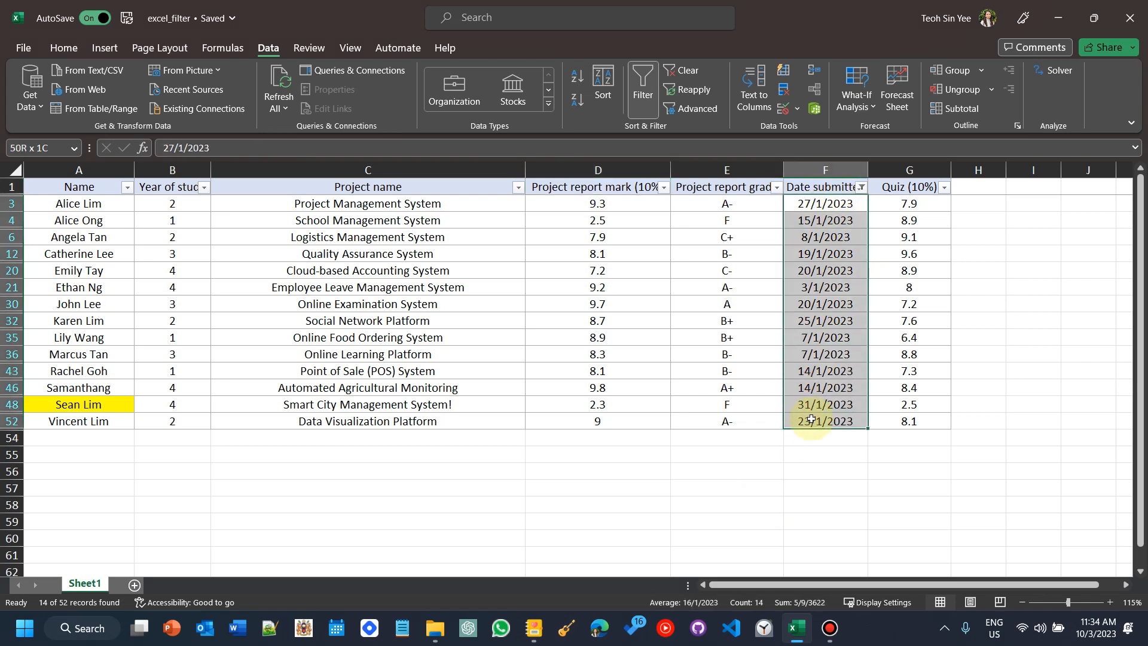
Step: Filter the Date submitted column to January dates, excluding the 3rd, 27th and 31st
{"action": "left_click", "coordinate": [861, 188]}
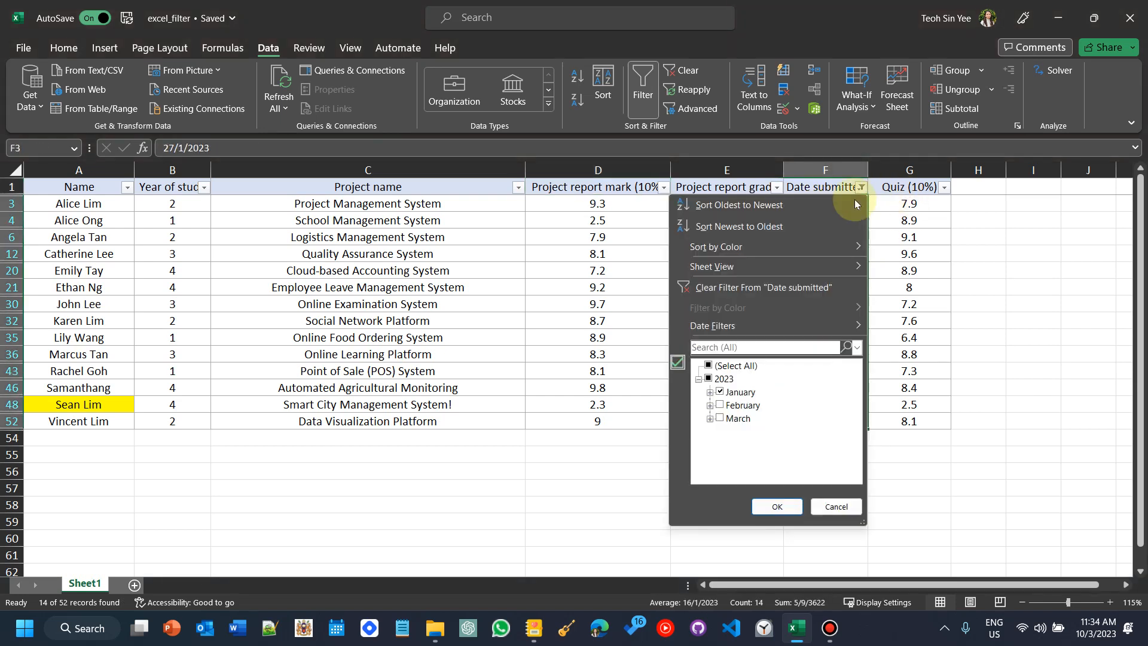
{"action": "left_click", "coordinate": [709, 392]}
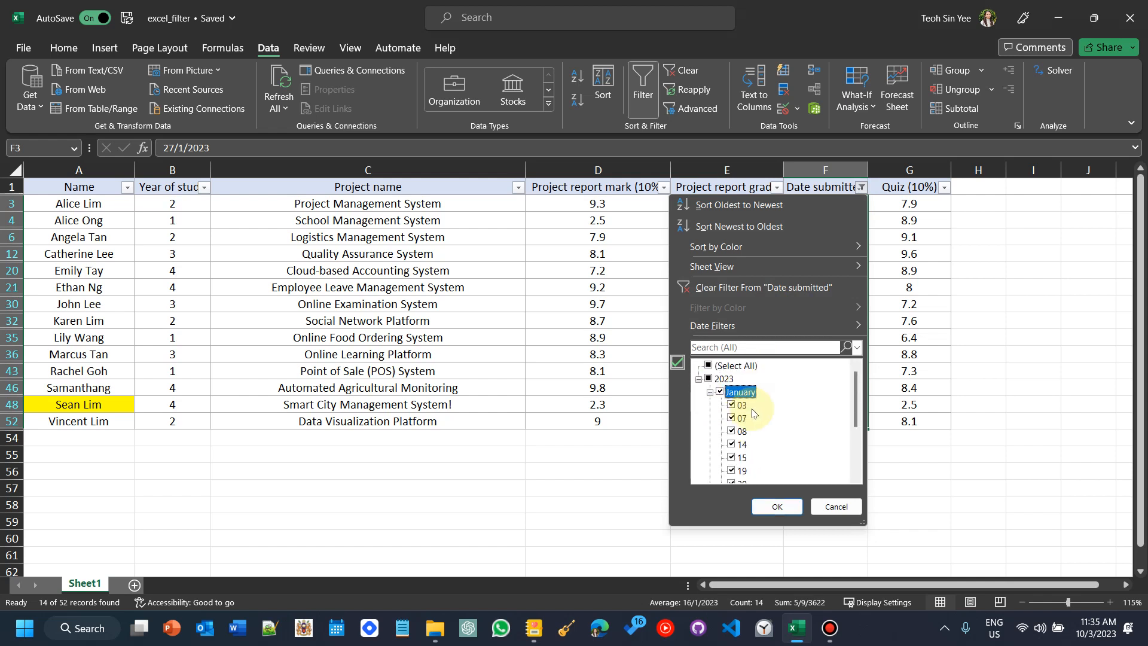
{"action": "left_click", "coordinate": [708, 365]}
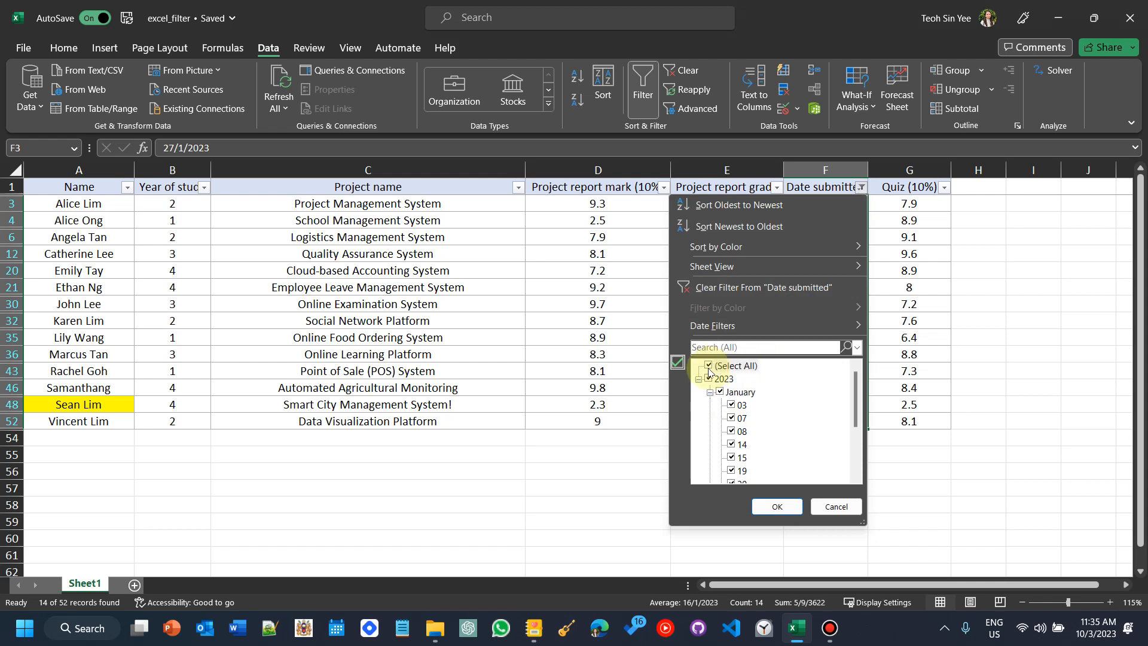
{"action": "left_click", "coordinate": [709, 365]}
{"action": "left_click", "coordinate": [709, 392]}
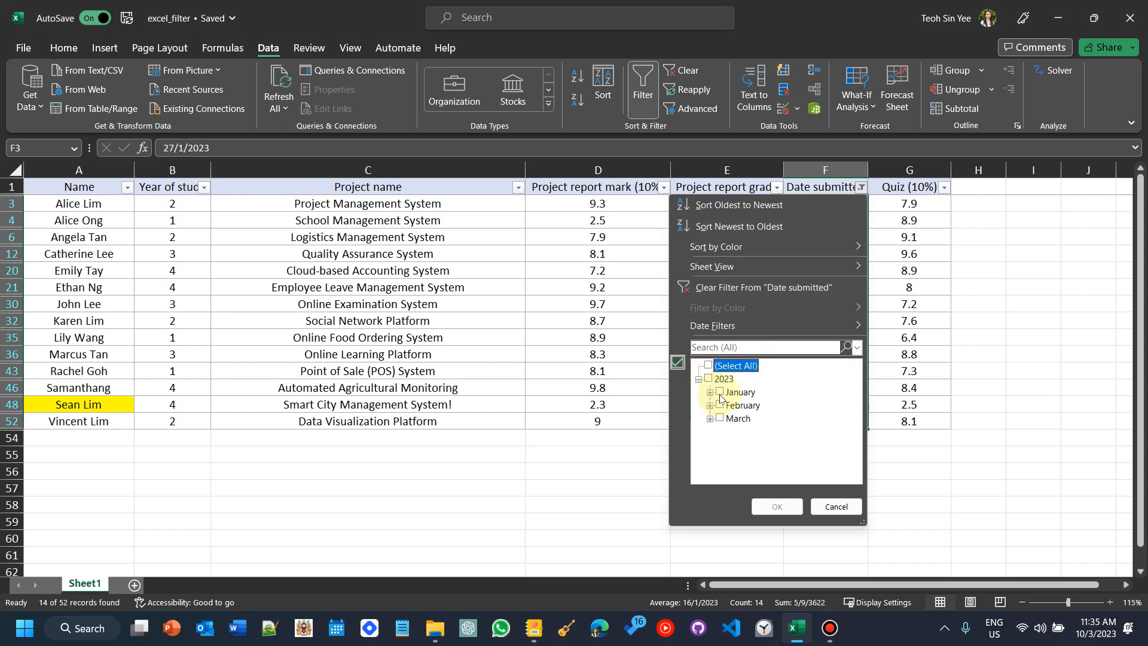
{"action": "left_click", "coordinate": [710, 393]}
{"action": "left_click", "coordinate": [737, 367]}
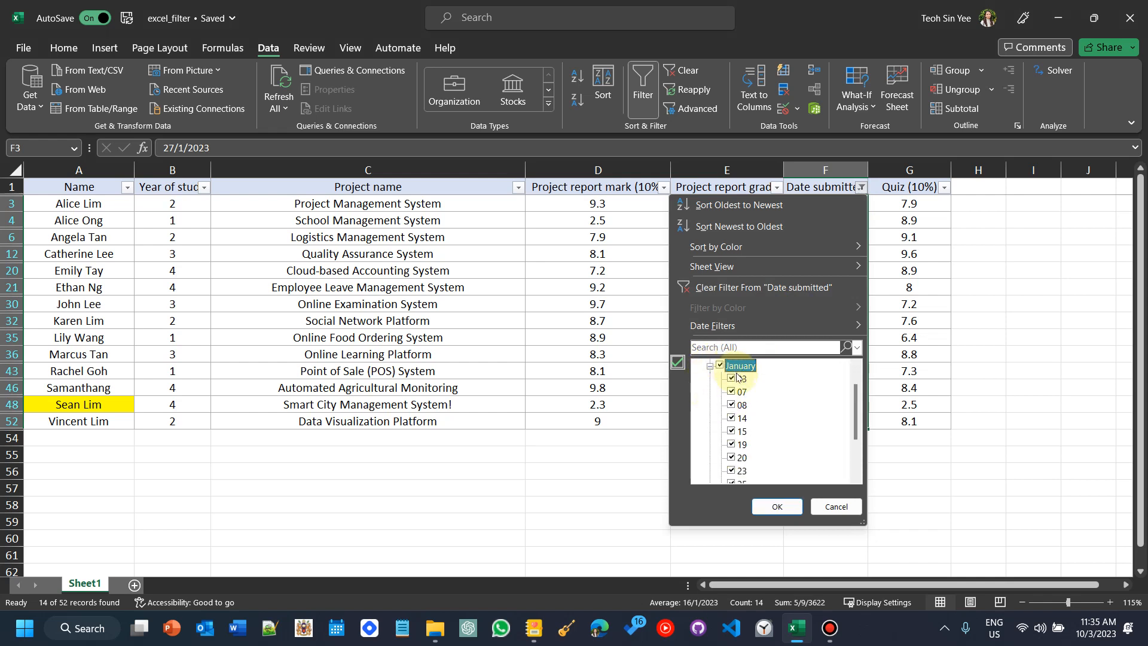
{"action": "scroll", "coordinate": [738, 392], "scroll_direction": "down", "scroll_amount": 1}
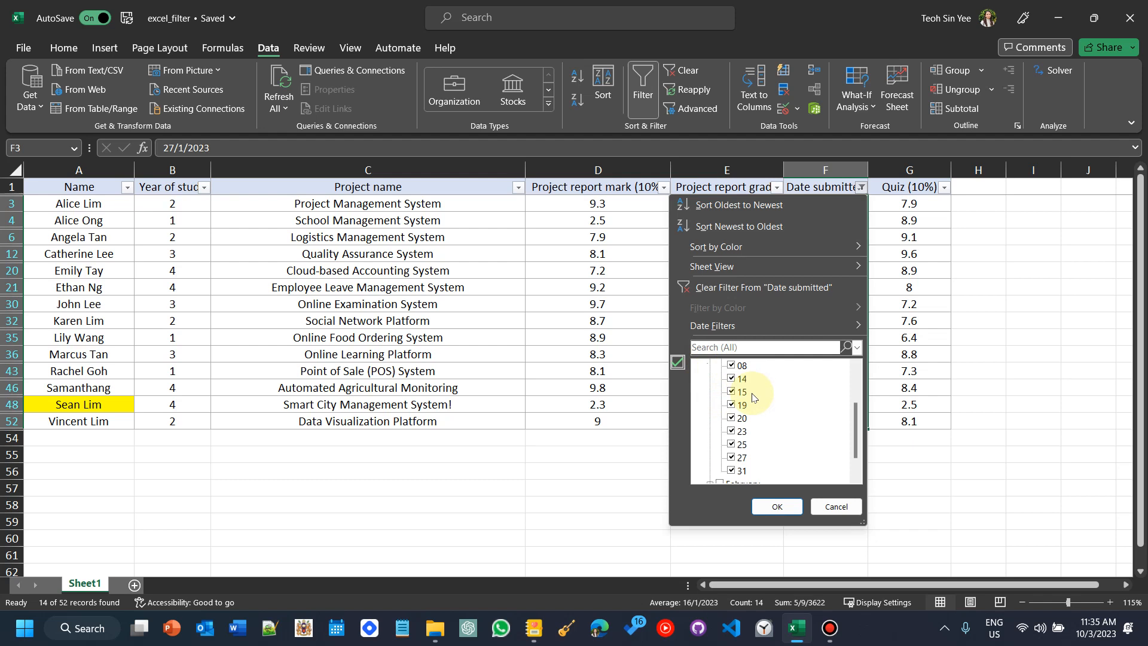
{"action": "scroll", "coordinate": [740, 396], "scroll_direction": "up", "scroll_amount": 4}
{"action": "left_click", "coordinate": [710, 392]}
{"action": "left_click", "coordinate": [720, 392]}
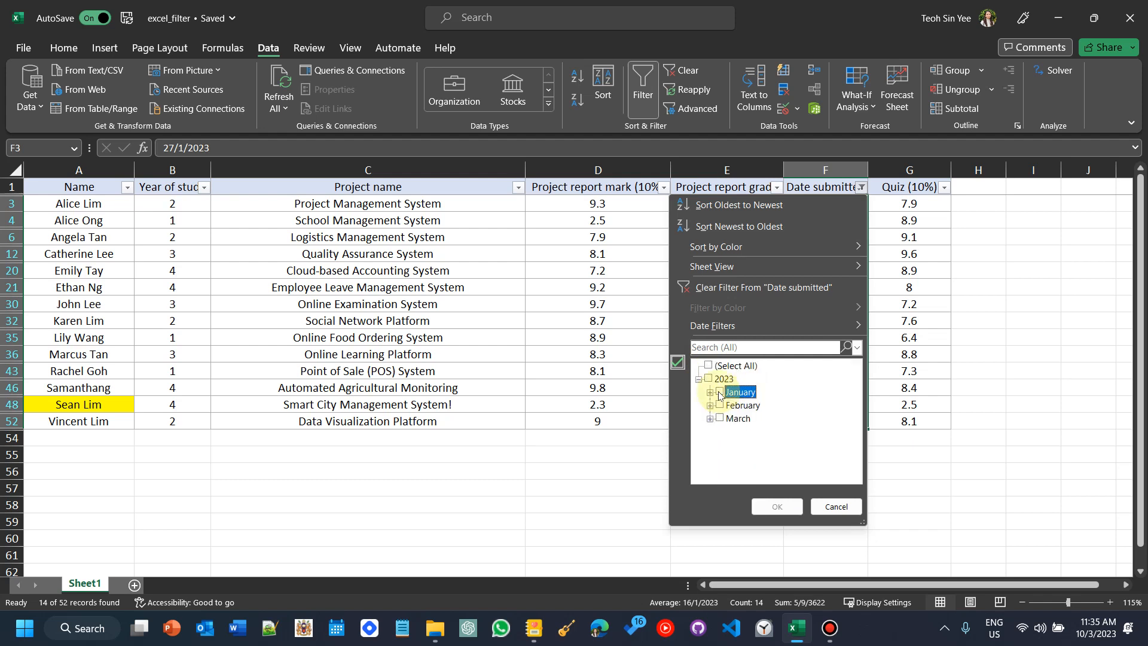
{"action": "left_click", "coordinate": [720, 392]}
{"action": "left_click", "coordinate": [711, 393]}
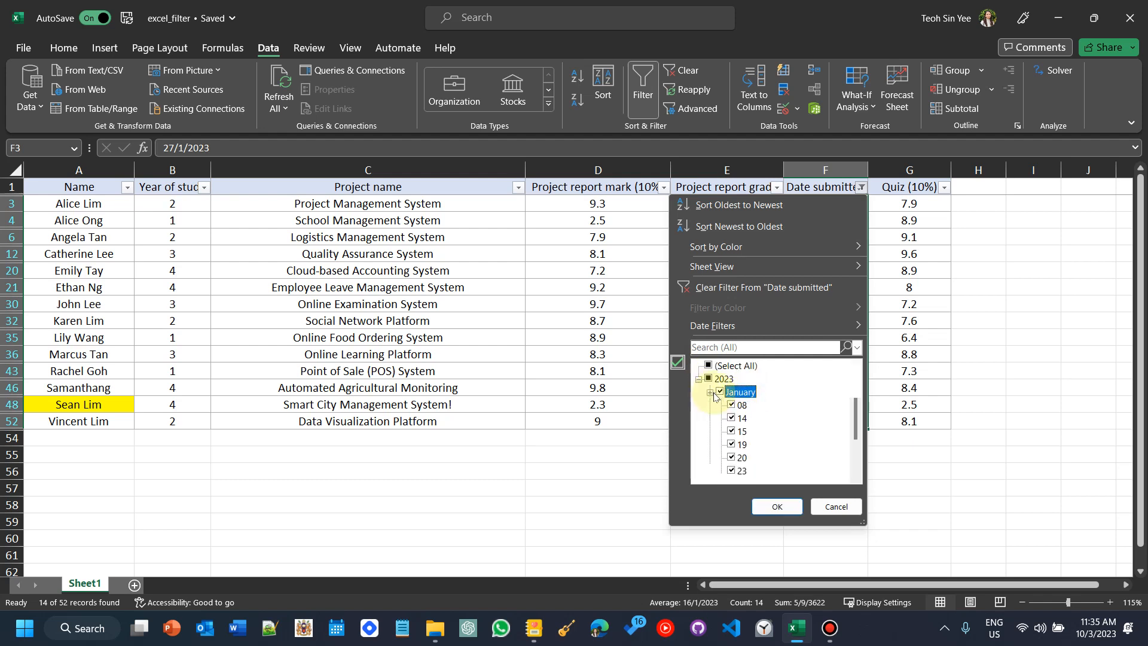
{"action": "left_click", "coordinate": [731, 406]}
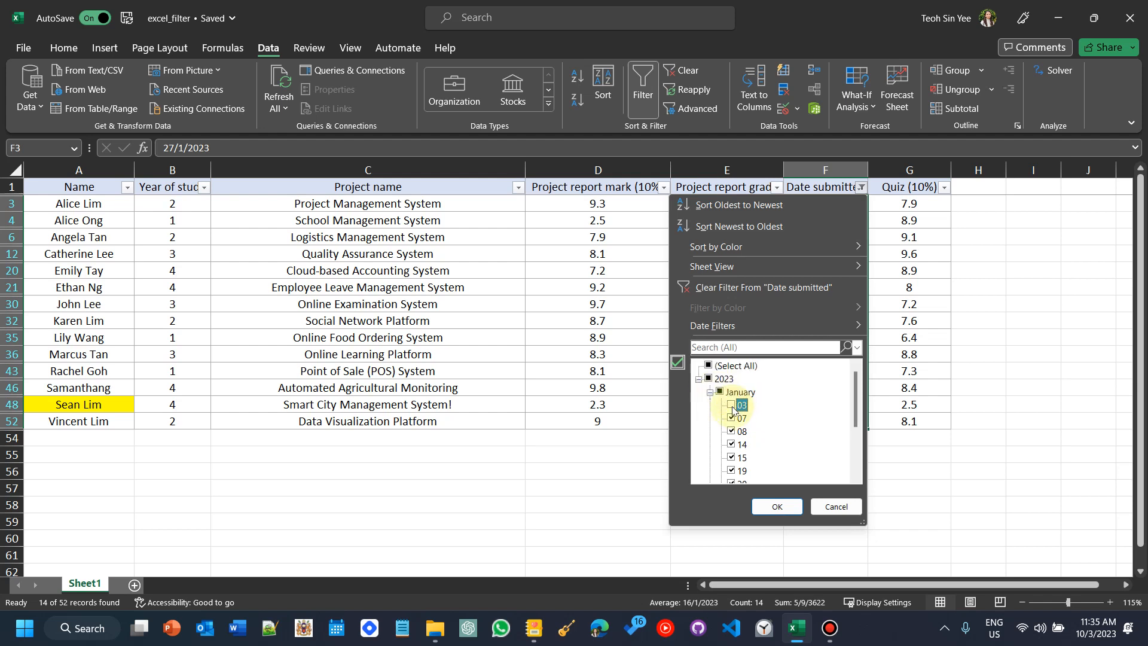
{"action": "scroll", "coordinate": [732, 410], "scroll_direction": "down", "scroll_amount": 3}
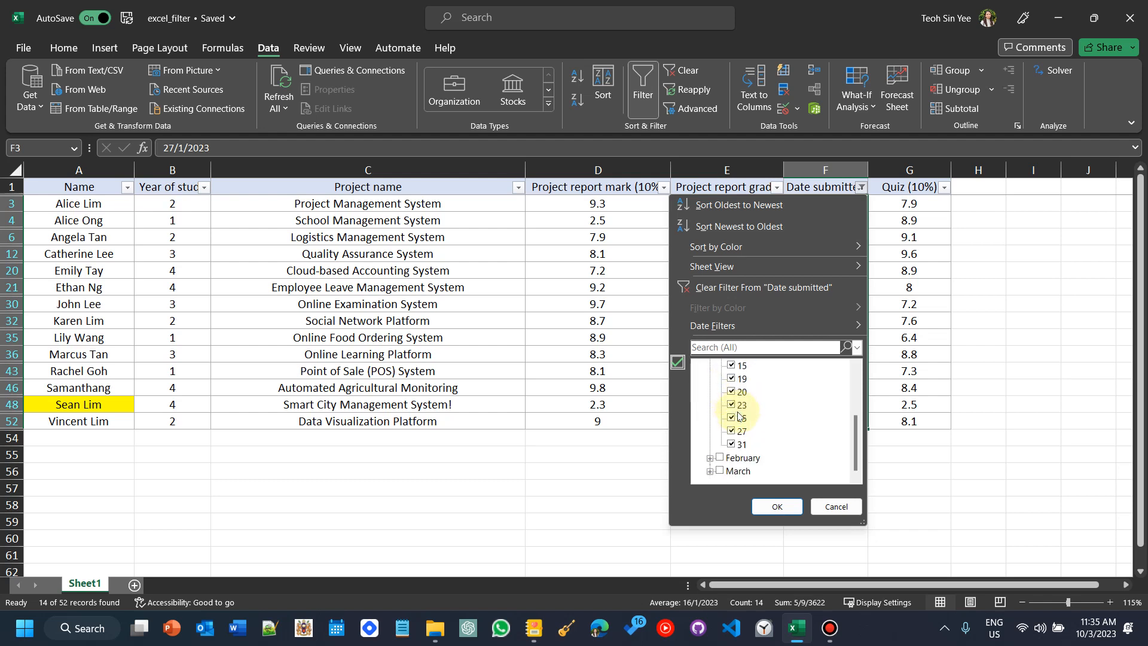
{"action": "left_click", "coordinate": [731, 430]}
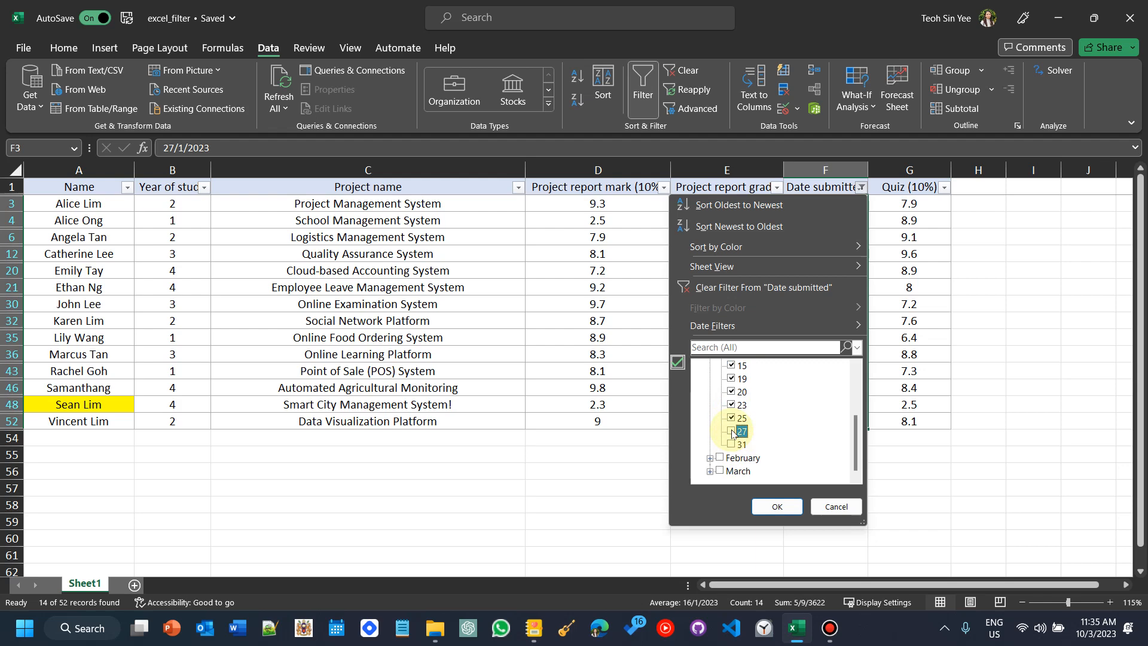
{"action": "scroll", "coordinate": [732, 427], "scroll_direction": "up", "scroll_amount": 1}
{"action": "scroll", "coordinate": [728, 390], "scroll_direction": "up", "scroll_amount": 2}
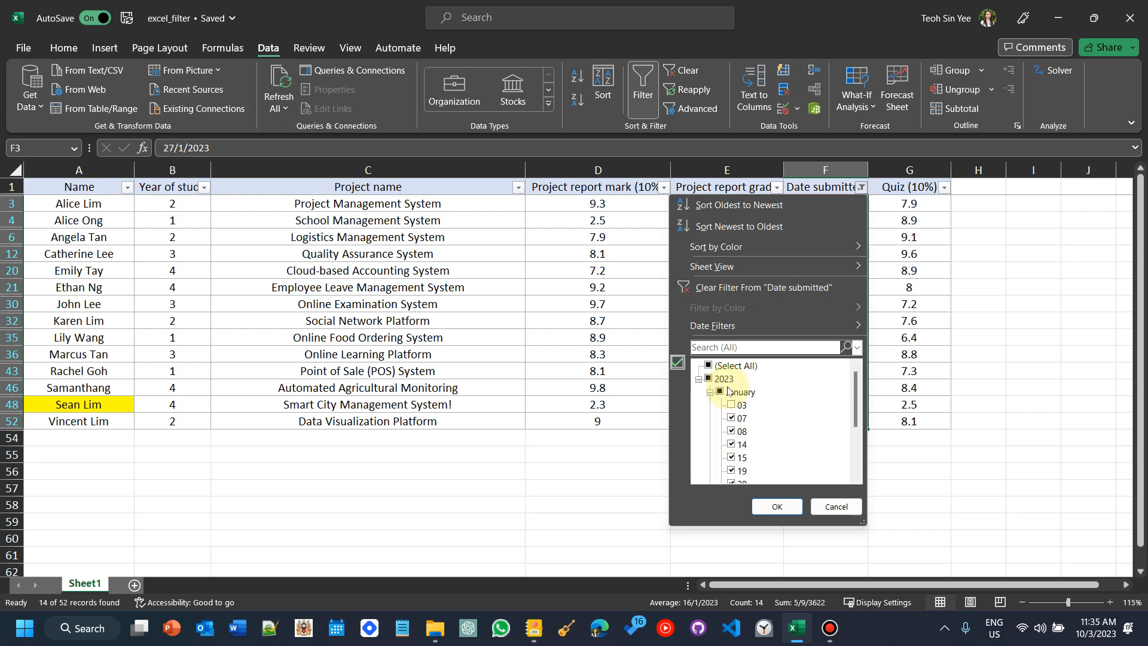
{"action": "left_click", "coordinate": [777, 506]}
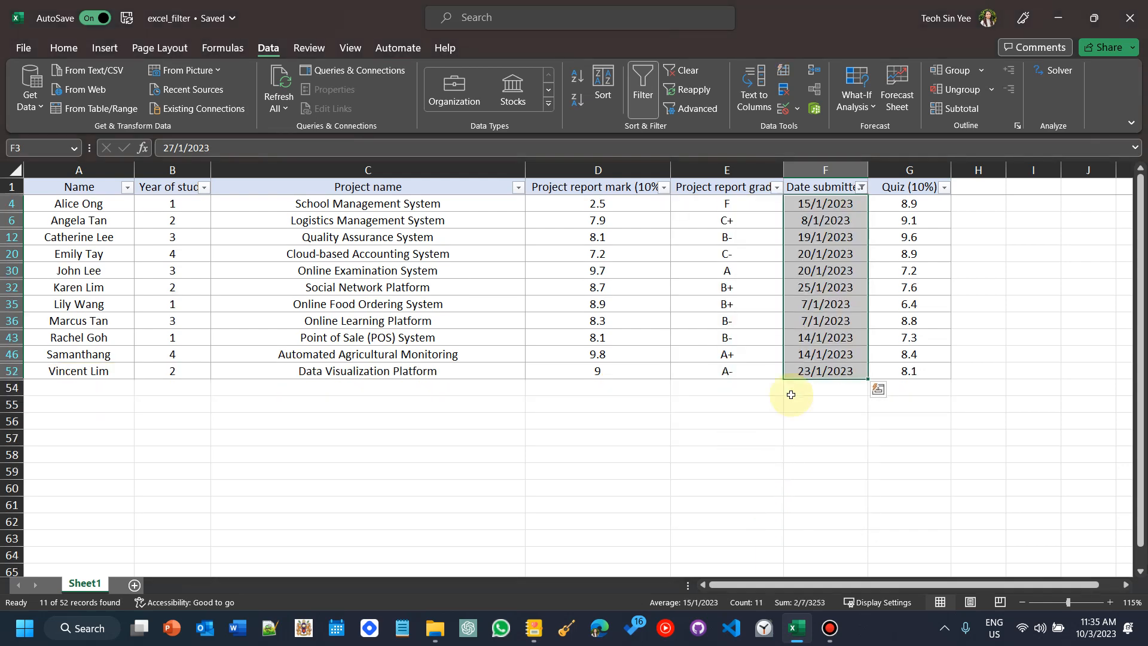
Step: Reopen the Date submitted filter to review the selected January days, then close it without changes
{"action": "left_click", "coordinate": [862, 187]}
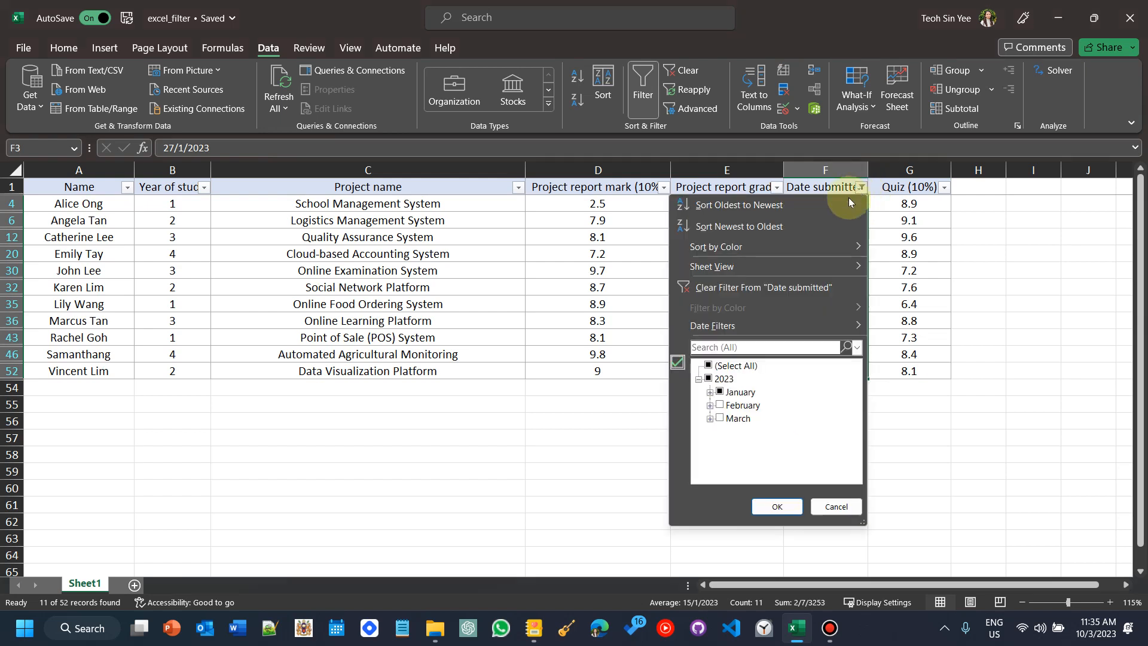
{"action": "left_click", "coordinate": [710, 393]}
{"action": "scroll", "coordinate": [734, 392], "scroll_direction": "down", "scroll_amount": 3}
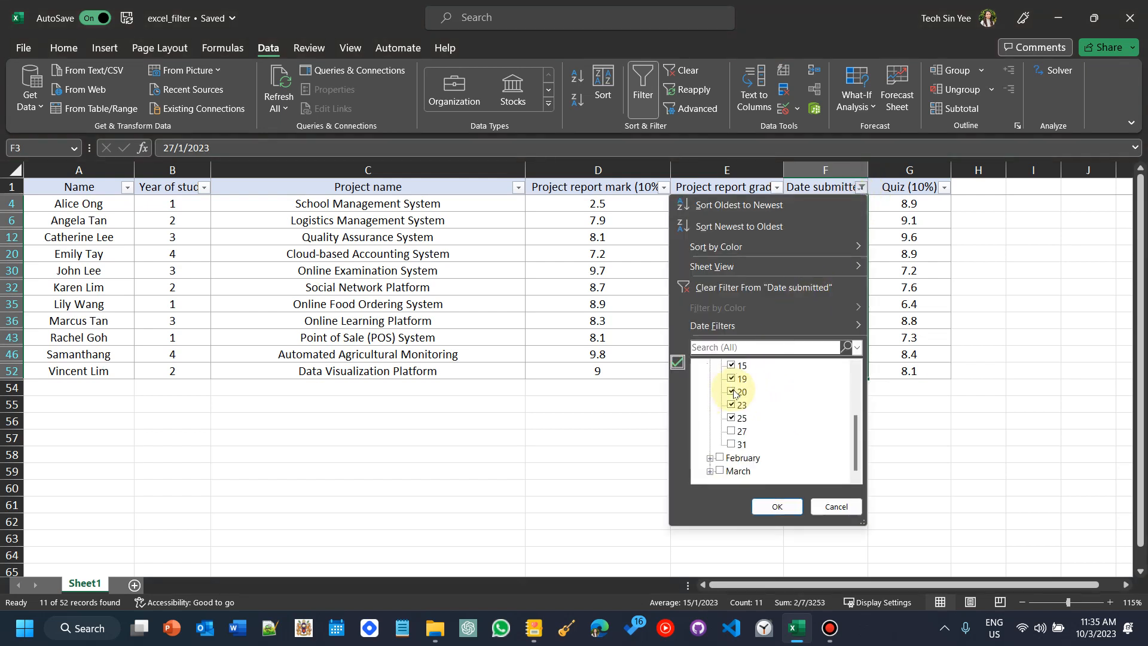
{"action": "scroll", "coordinate": [734, 393], "scroll_direction": "up", "scroll_amount": 3}
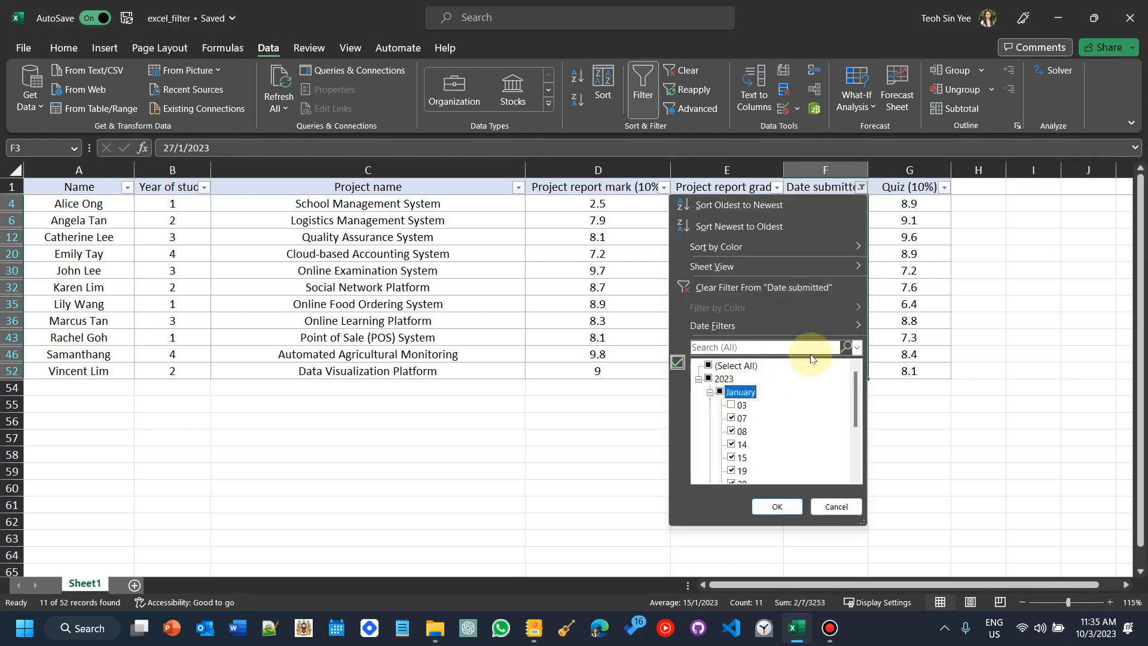
{"action": "left_click", "coordinate": [772, 347]}
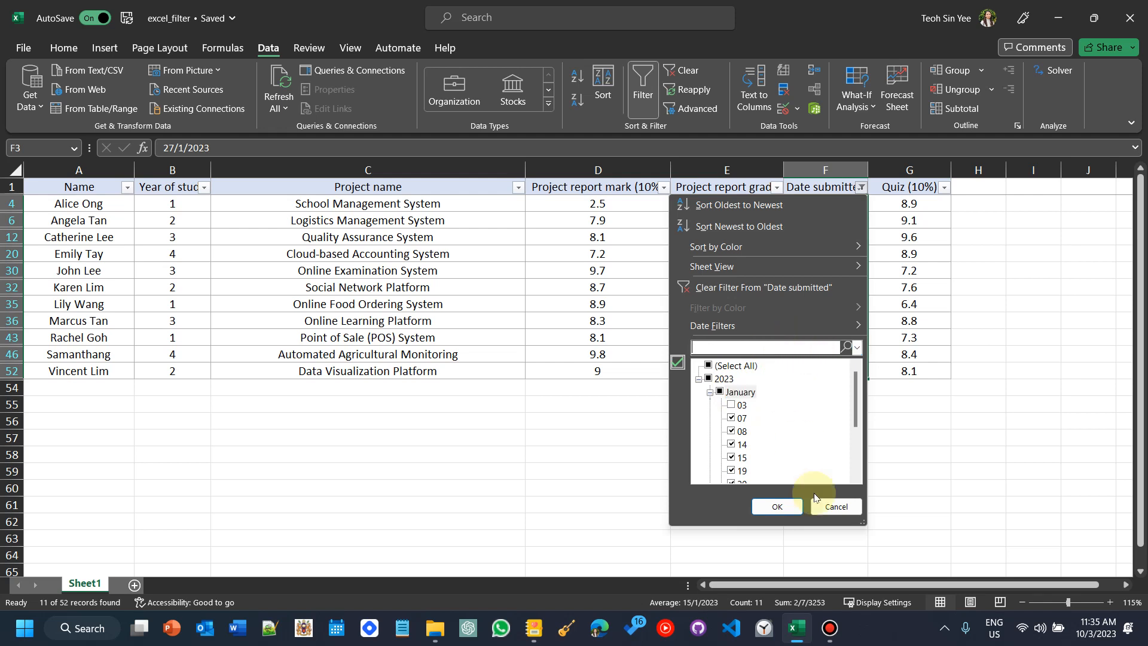
{"action": "left_click", "coordinate": [839, 508]}
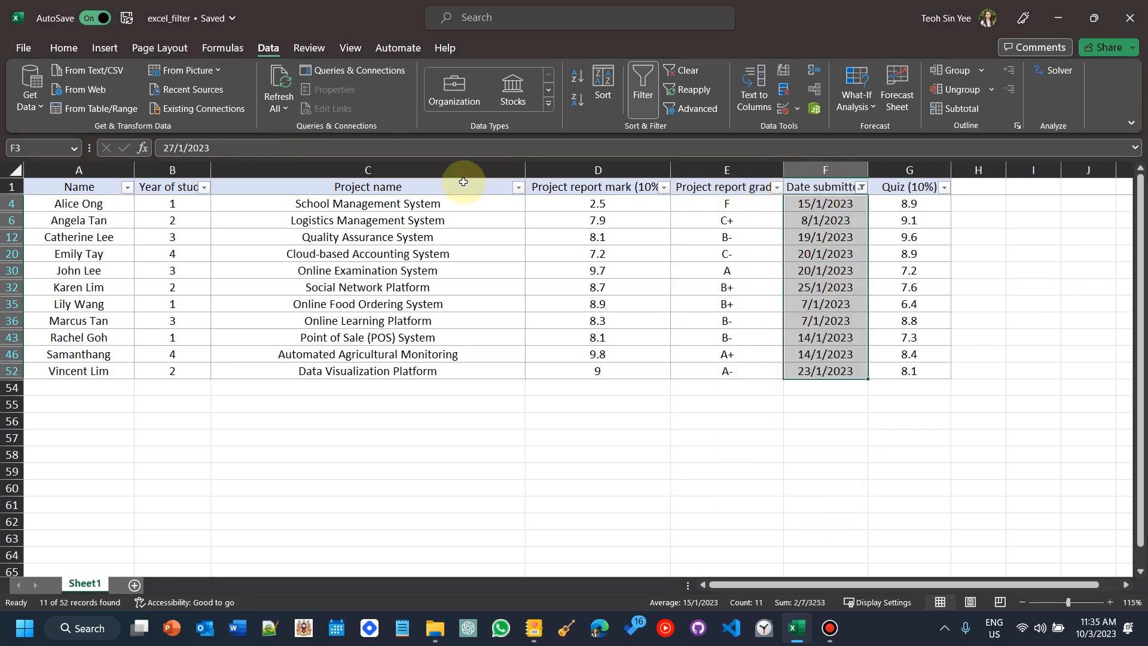
Step: Filter the Project name column to projects matching the search SYSTEM, then select the filtered project names
{"action": "left_click", "coordinate": [517, 189]}
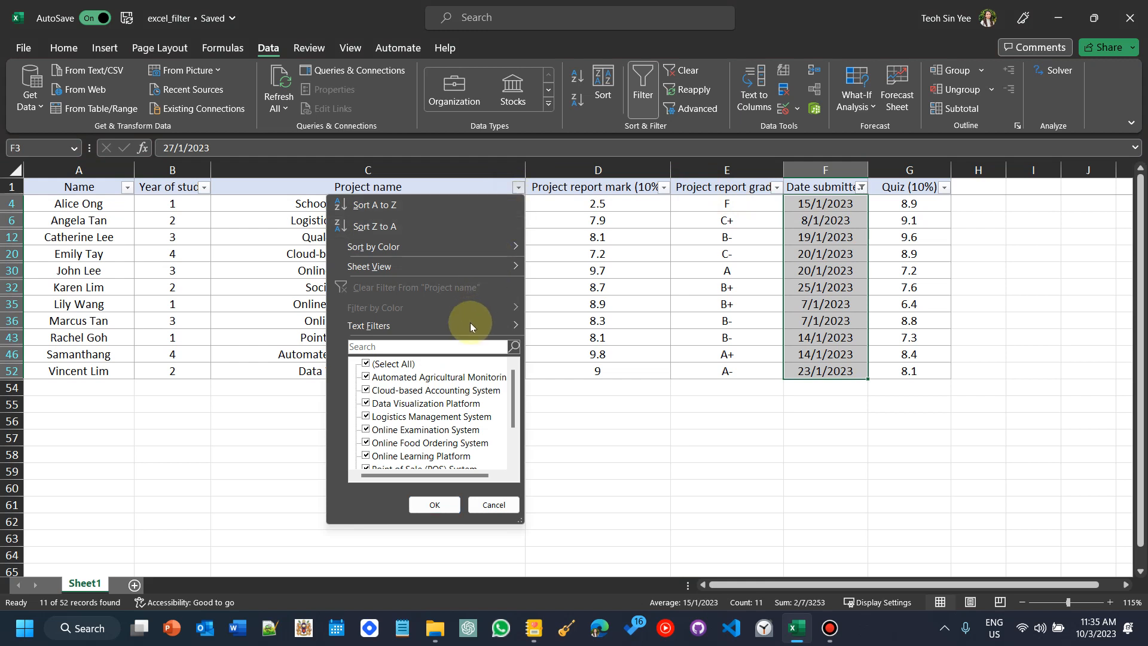
{"action": "left_click", "coordinate": [435, 347]}
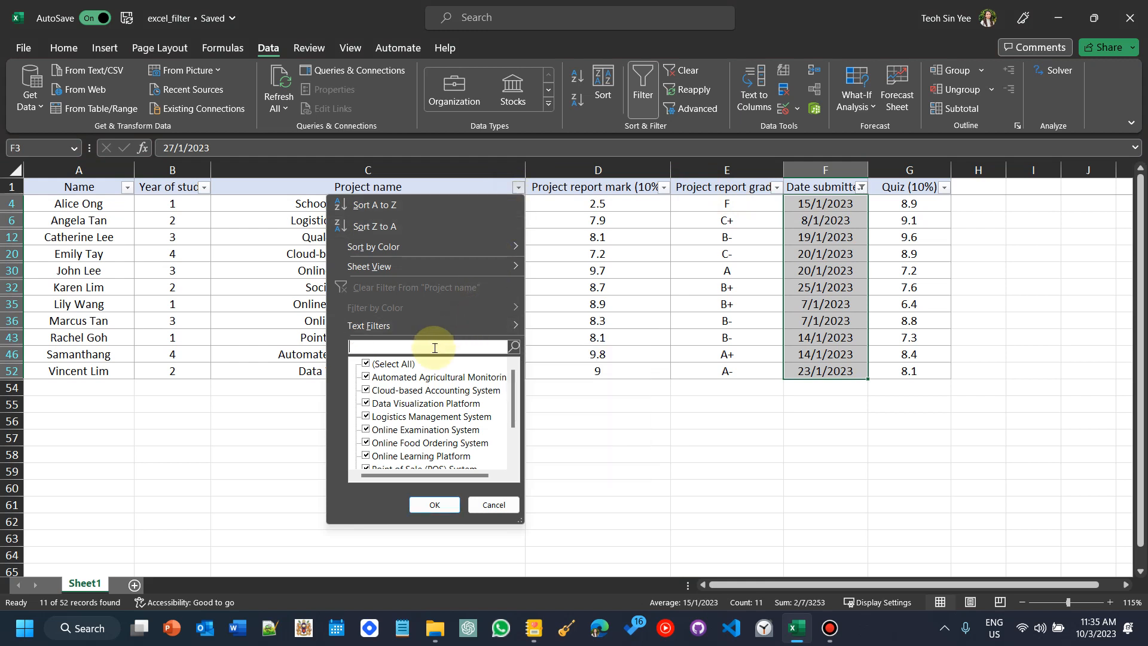
{"action": "left_click", "coordinate": [380, 364]}
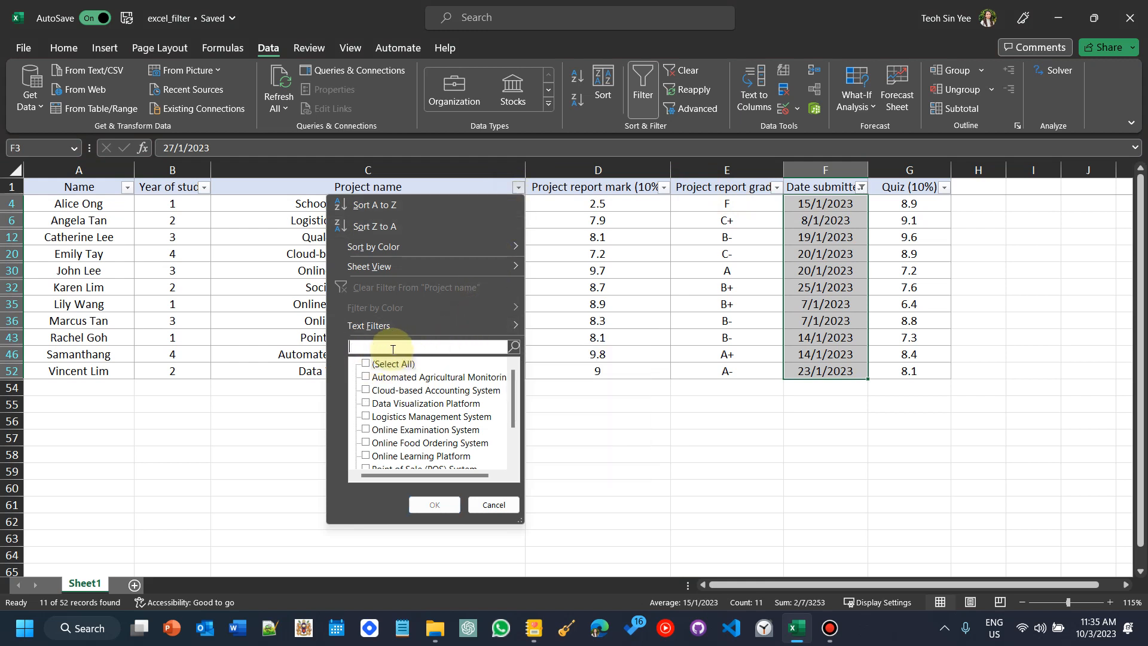
{"action": "type", "text": "FOOD"}
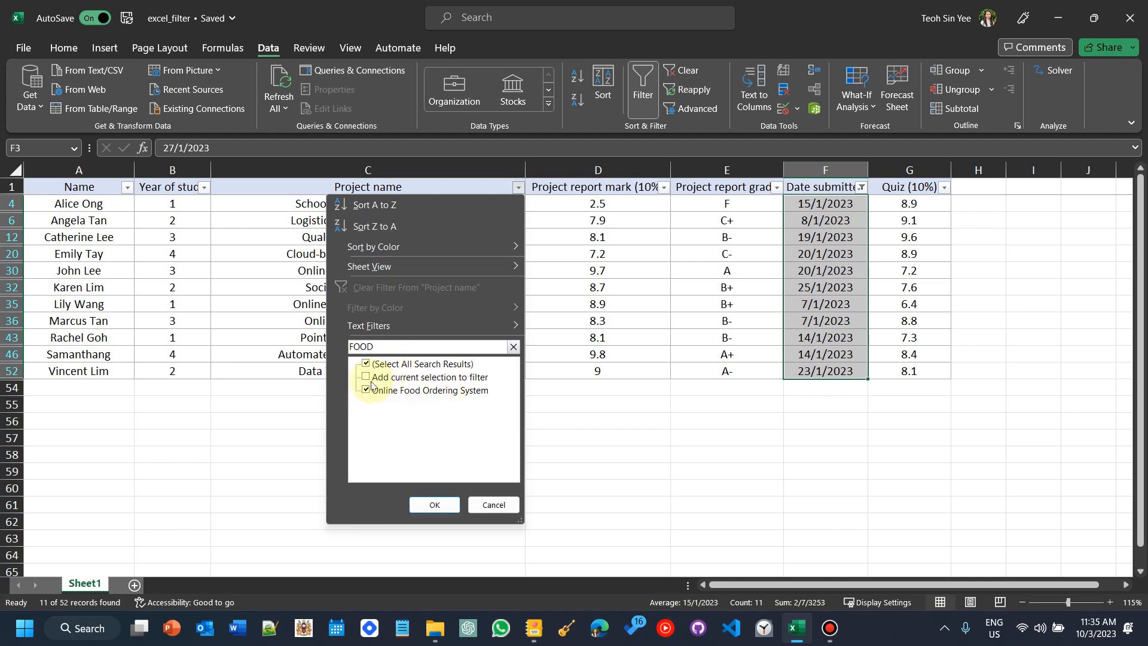
{"action": "key", "text": "ctrl+a"}
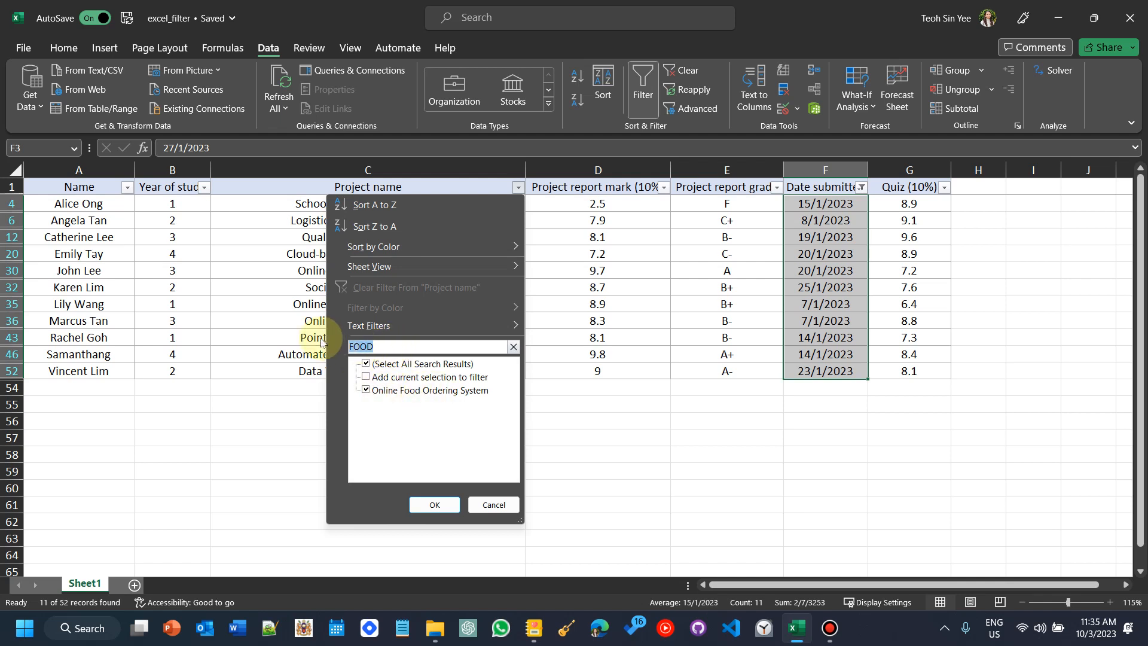
{"action": "type", "text": "SYSTEM"}
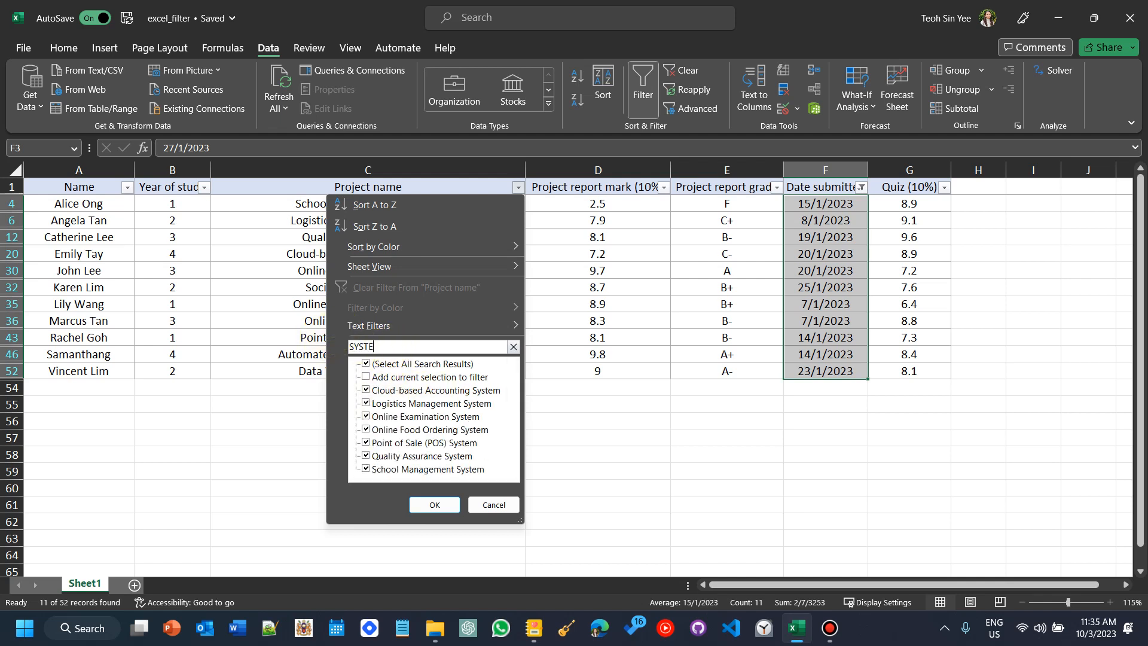
{"action": "left_click", "coordinate": [366, 364]}
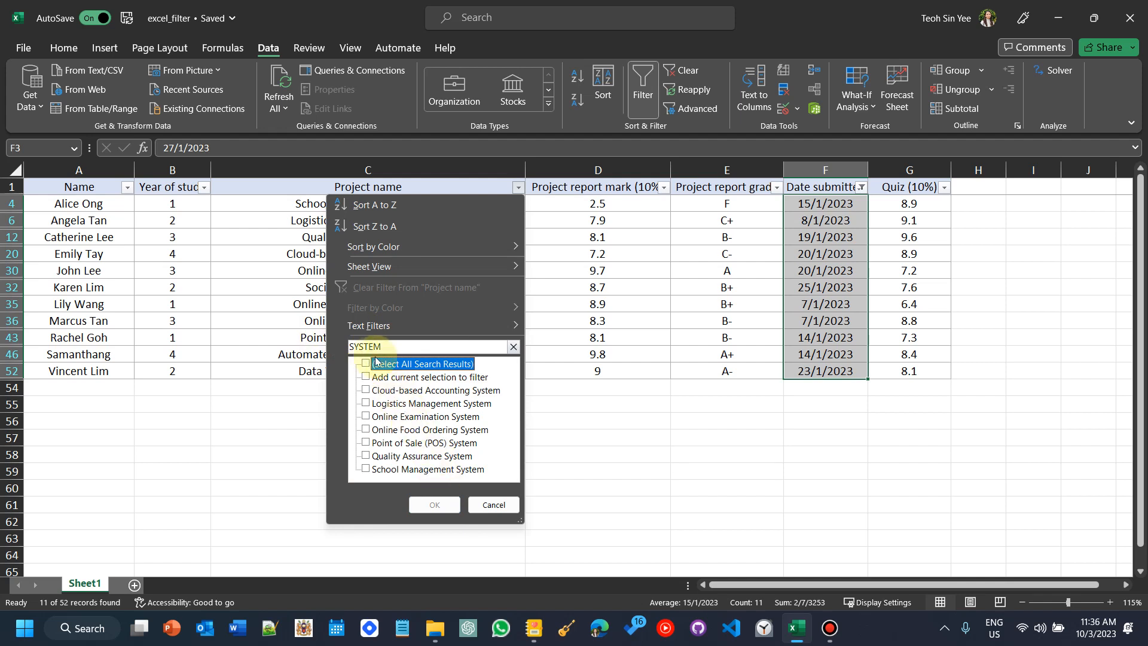
{"action": "left_click", "coordinate": [367, 364]}
{"action": "left_click", "coordinate": [435, 505]}
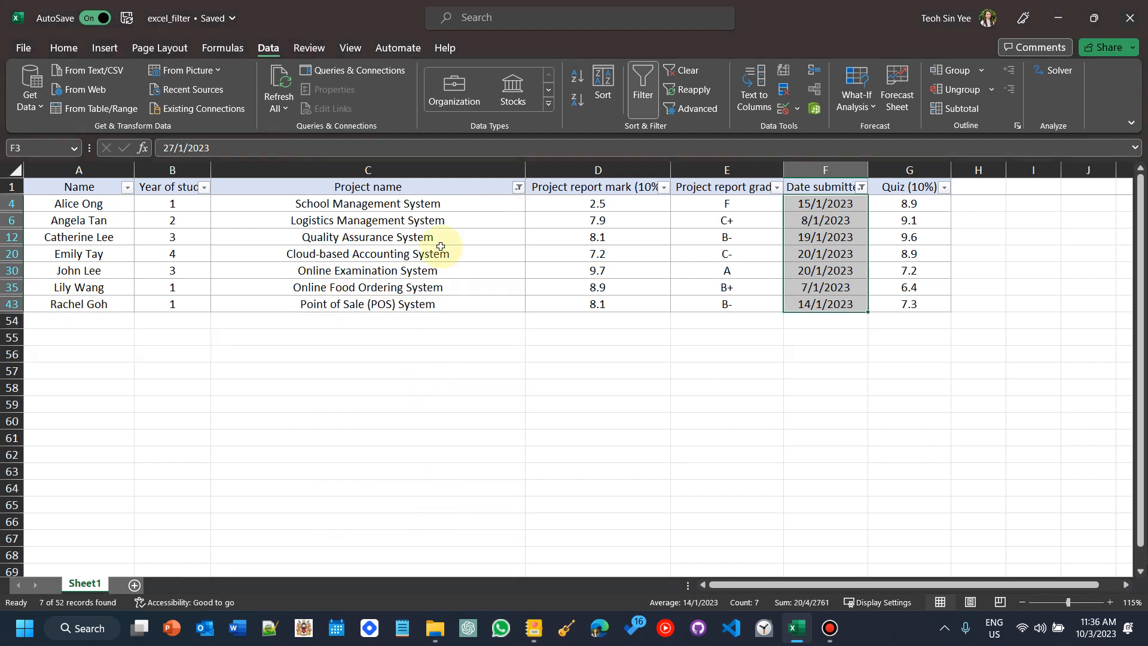
{"action": "left_click_drag", "start_coordinate": [474, 203], "coordinate": [436, 306]}
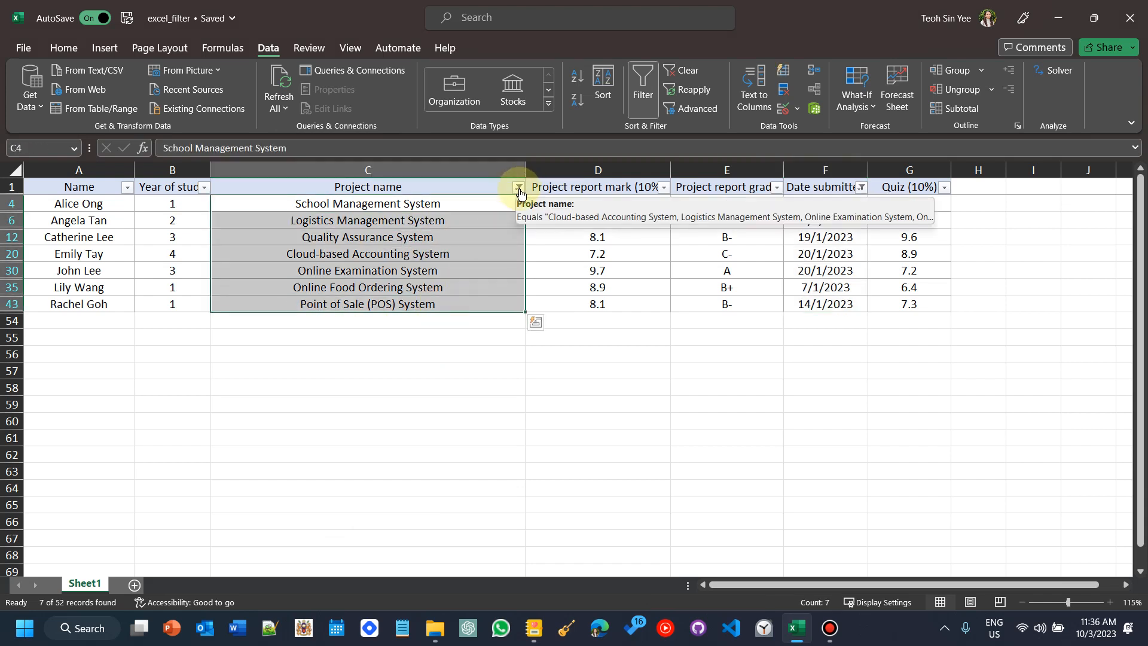
{"action": "left_click", "coordinate": [450, 352]}
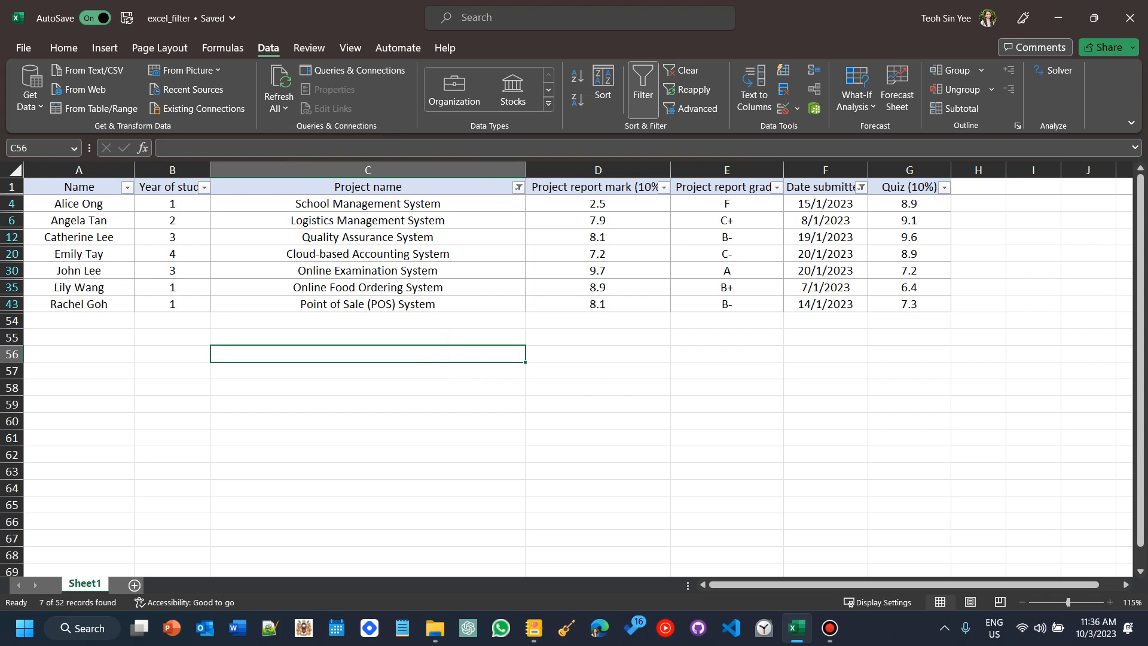
Step: Switch to the Excel filter notes page and review the list of coursework marking scenarios
{"action": "left_click", "coordinate": [533, 638]}
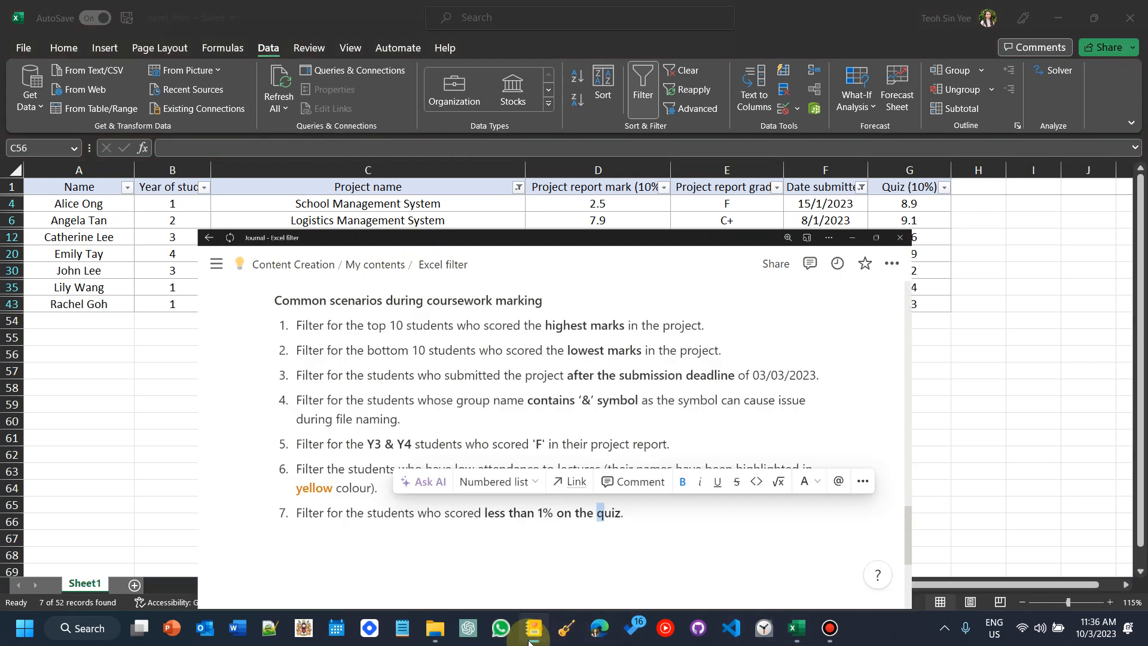
{"action": "left_click", "coordinate": [579, 519]}
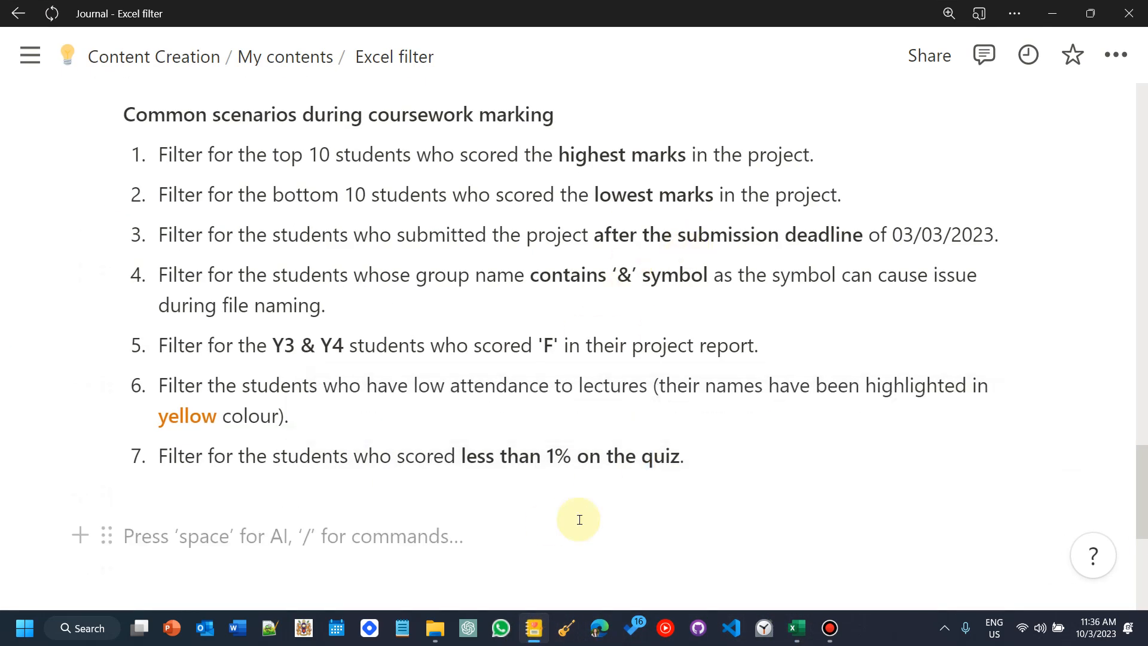